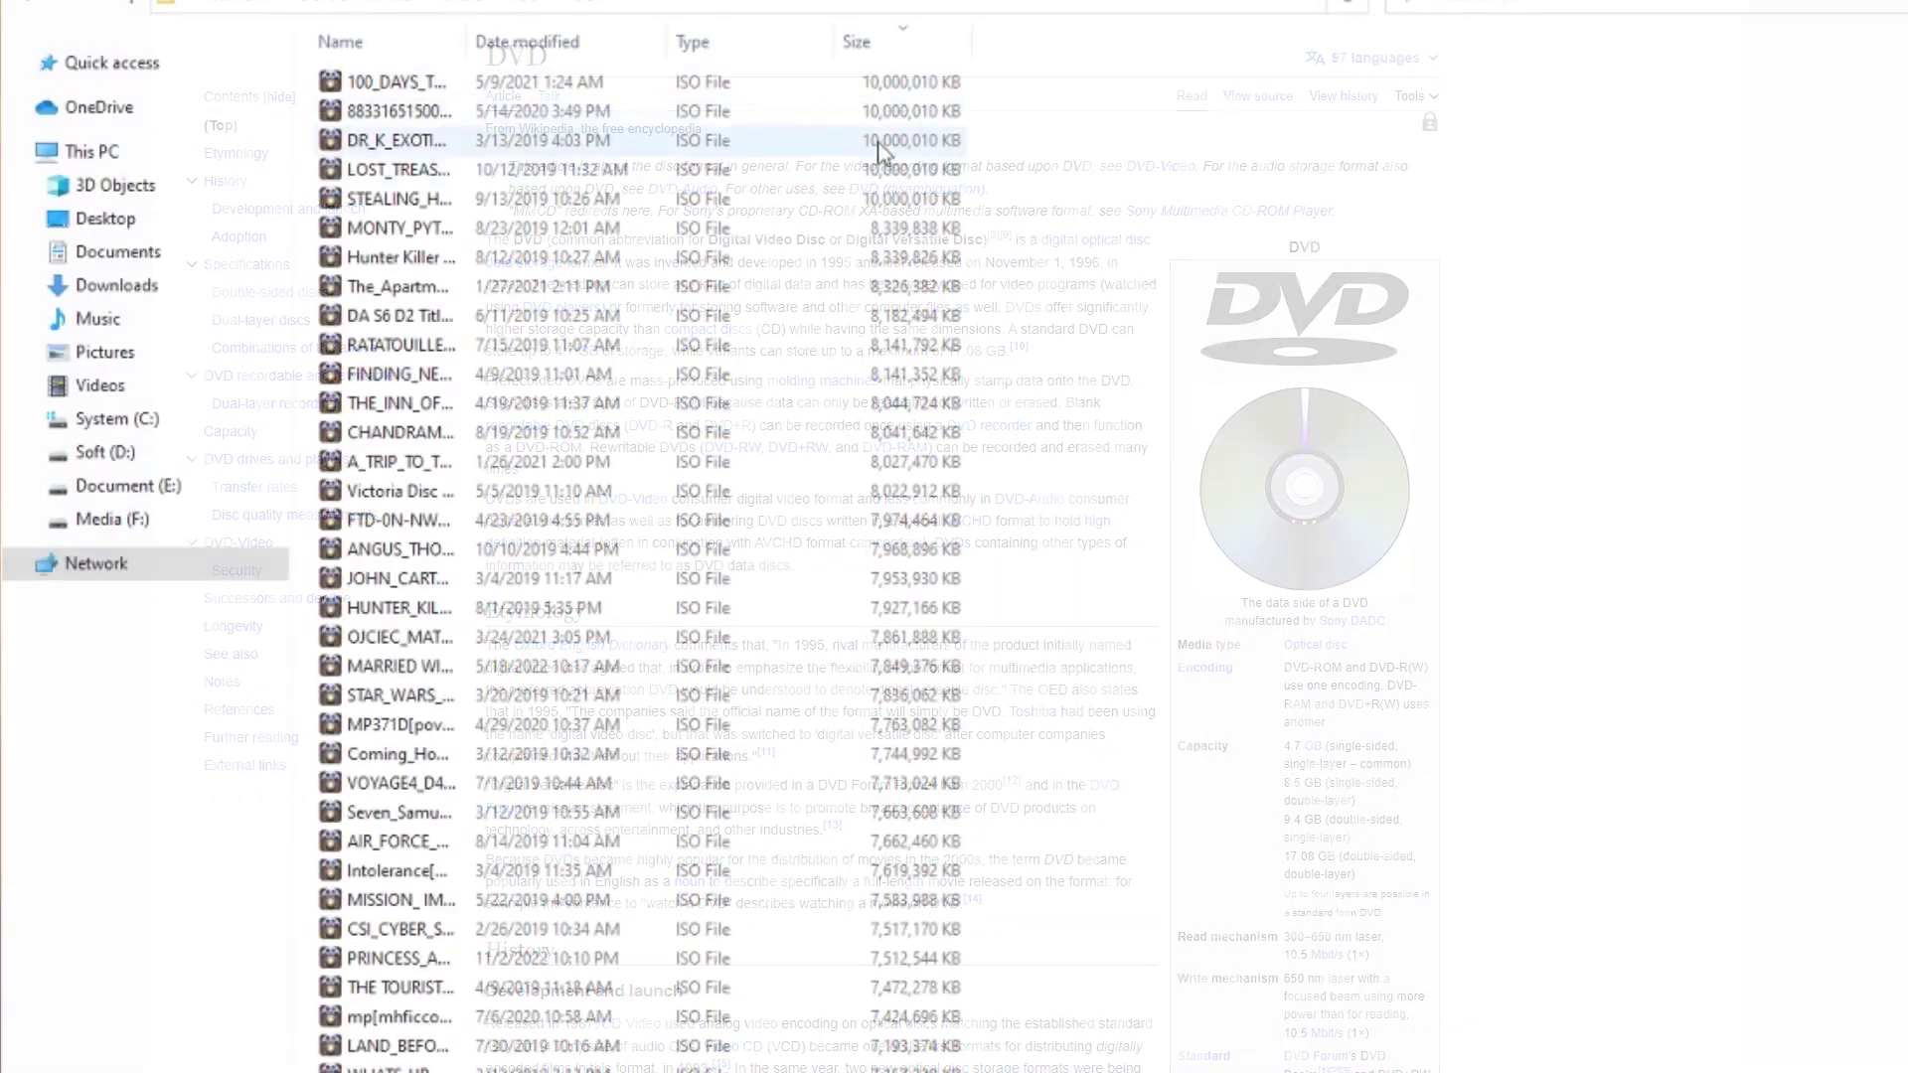
- Scroll past Wikipedia's 4.7 GB DVD capacity, then open the ISO folder's Properties and highlight its 442 GB size on disk
scroll(886, 242, "down", 4)
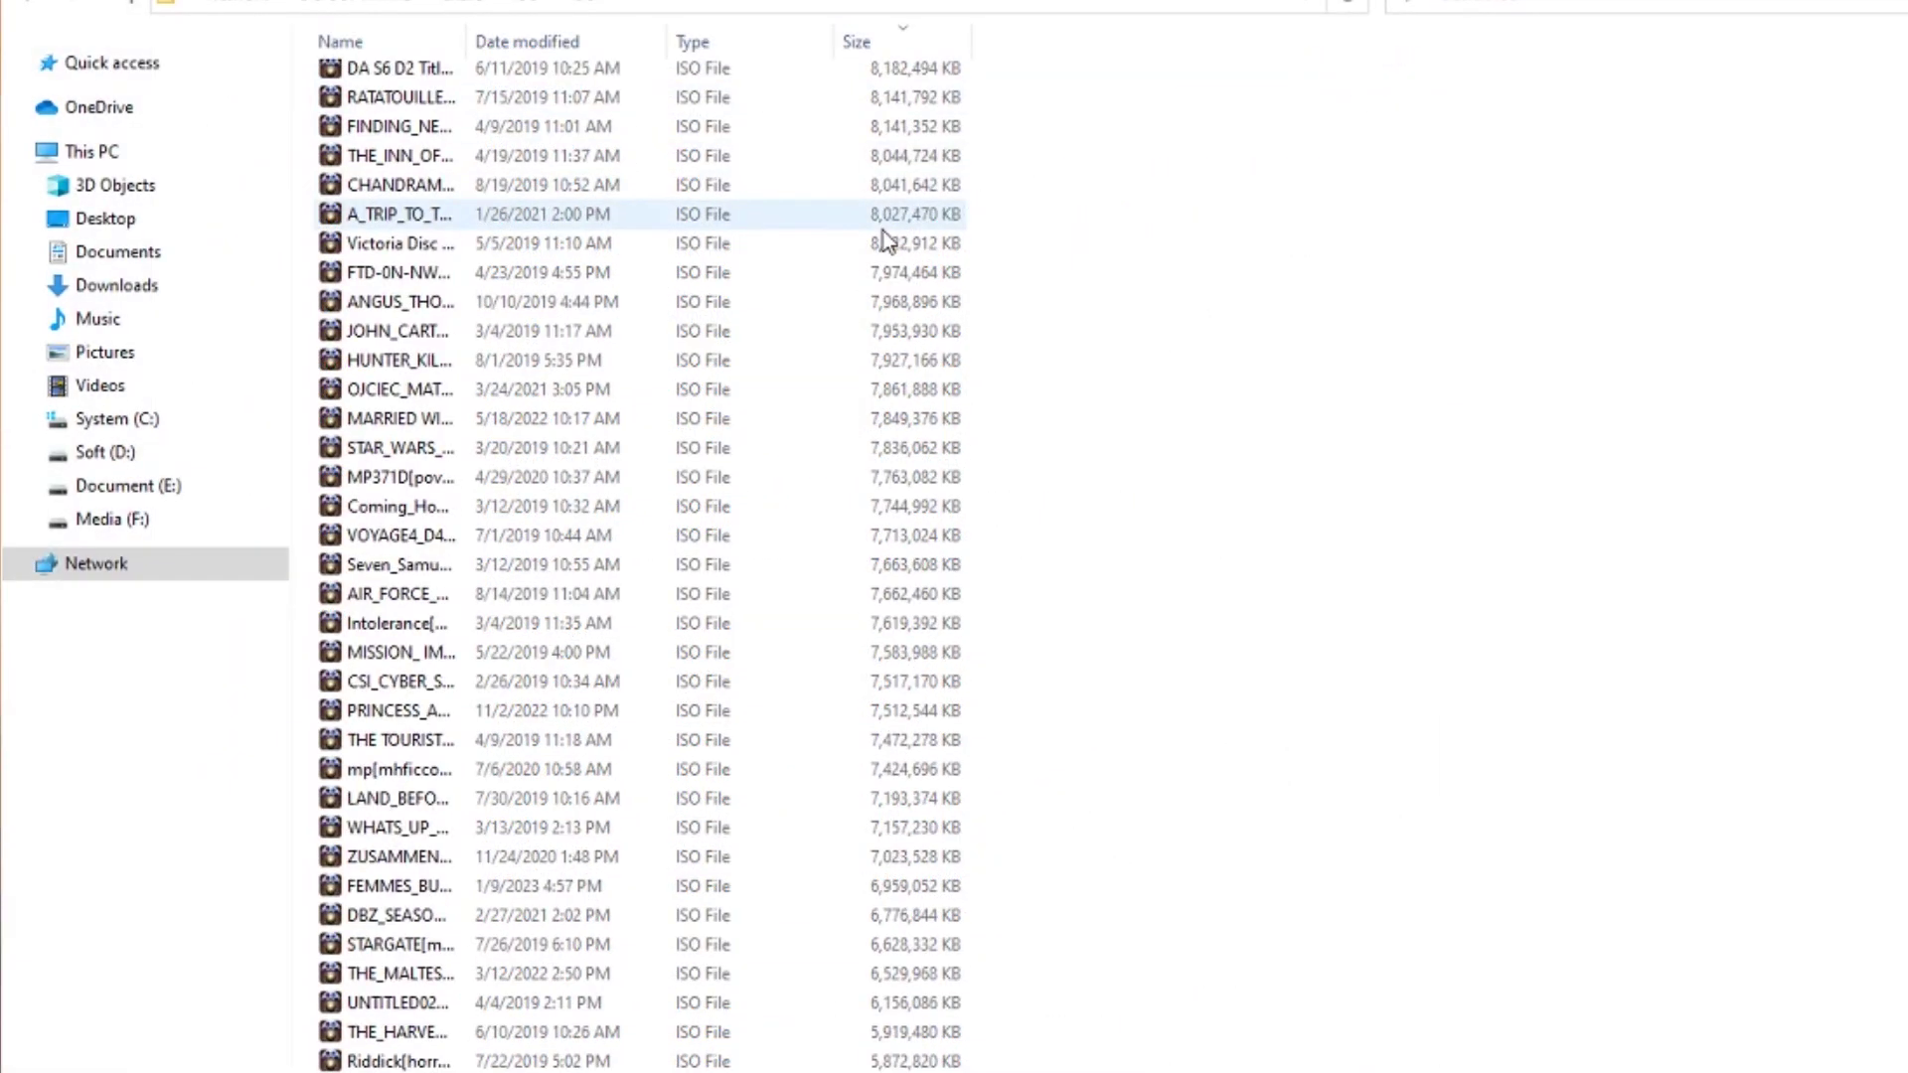
scroll(899, 343, "down", 8)
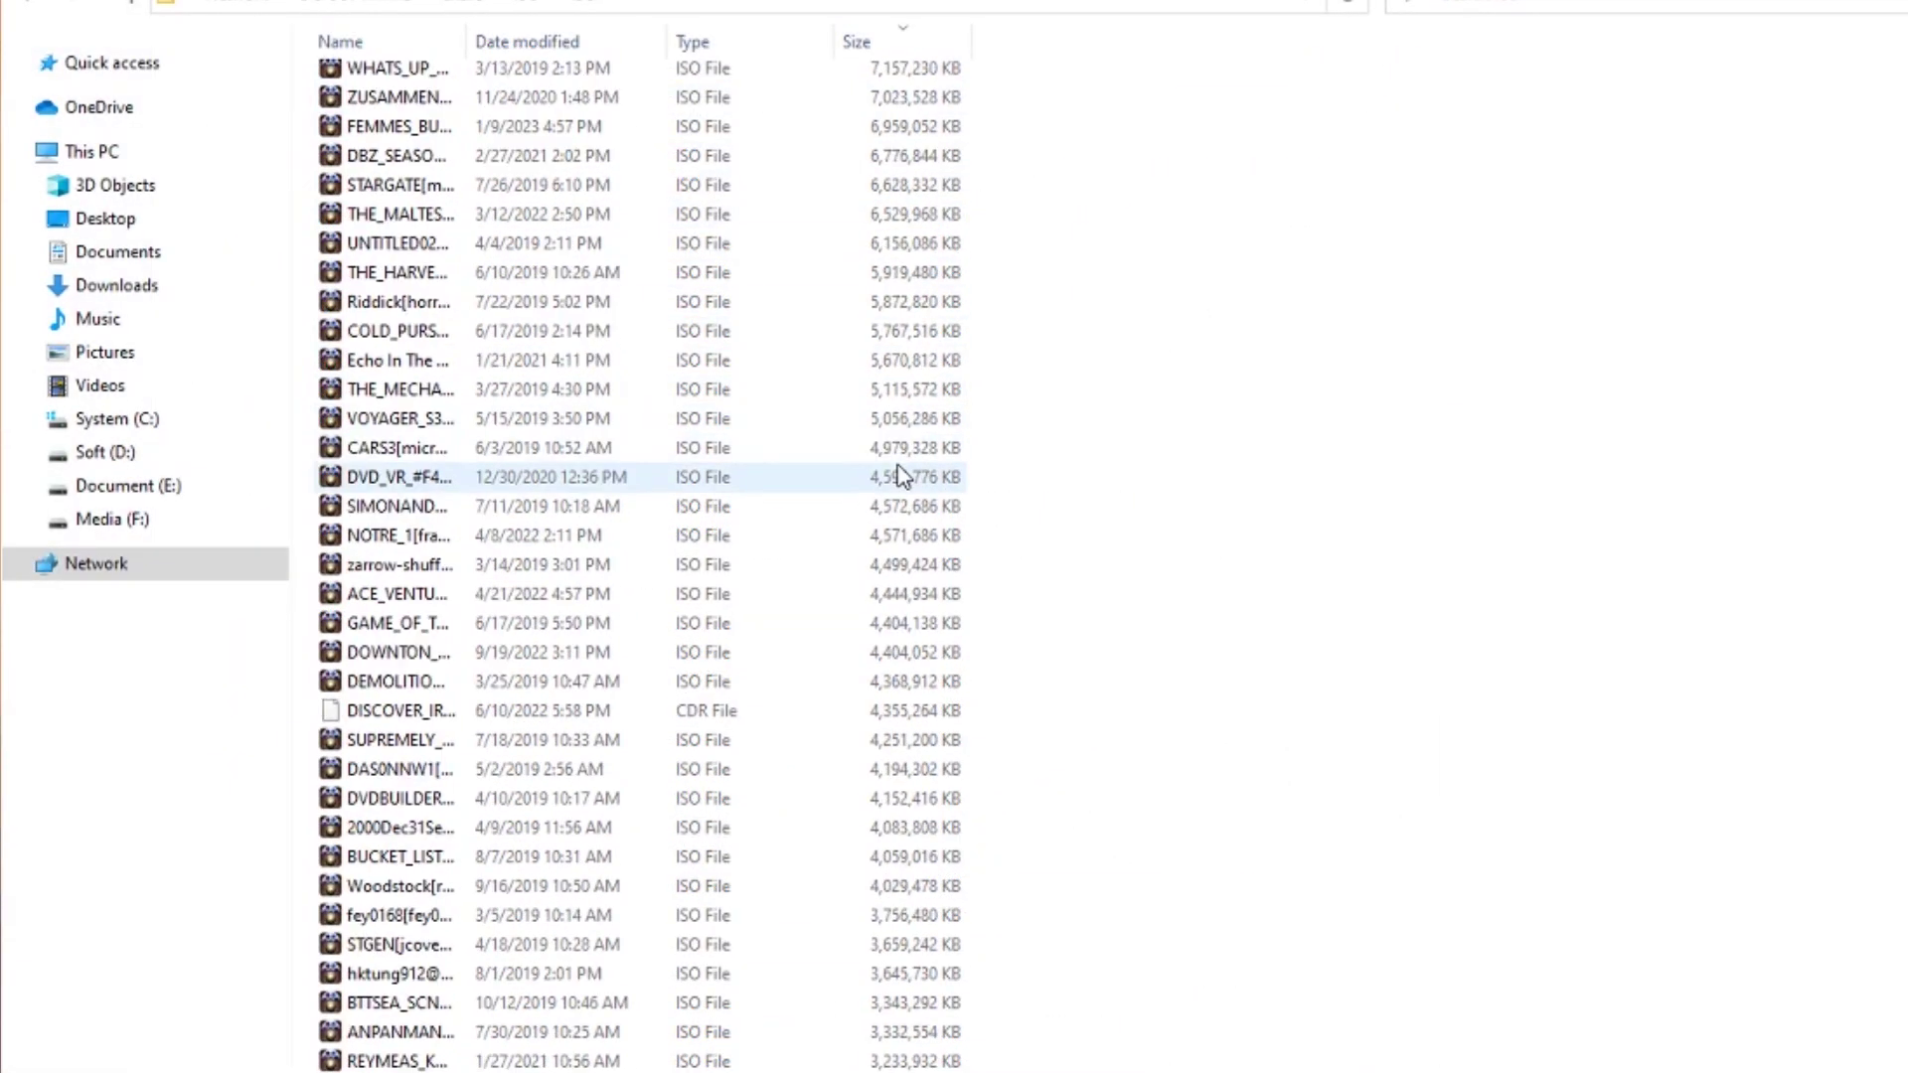
right_click(1103, 549)
left_click(1204, 946)
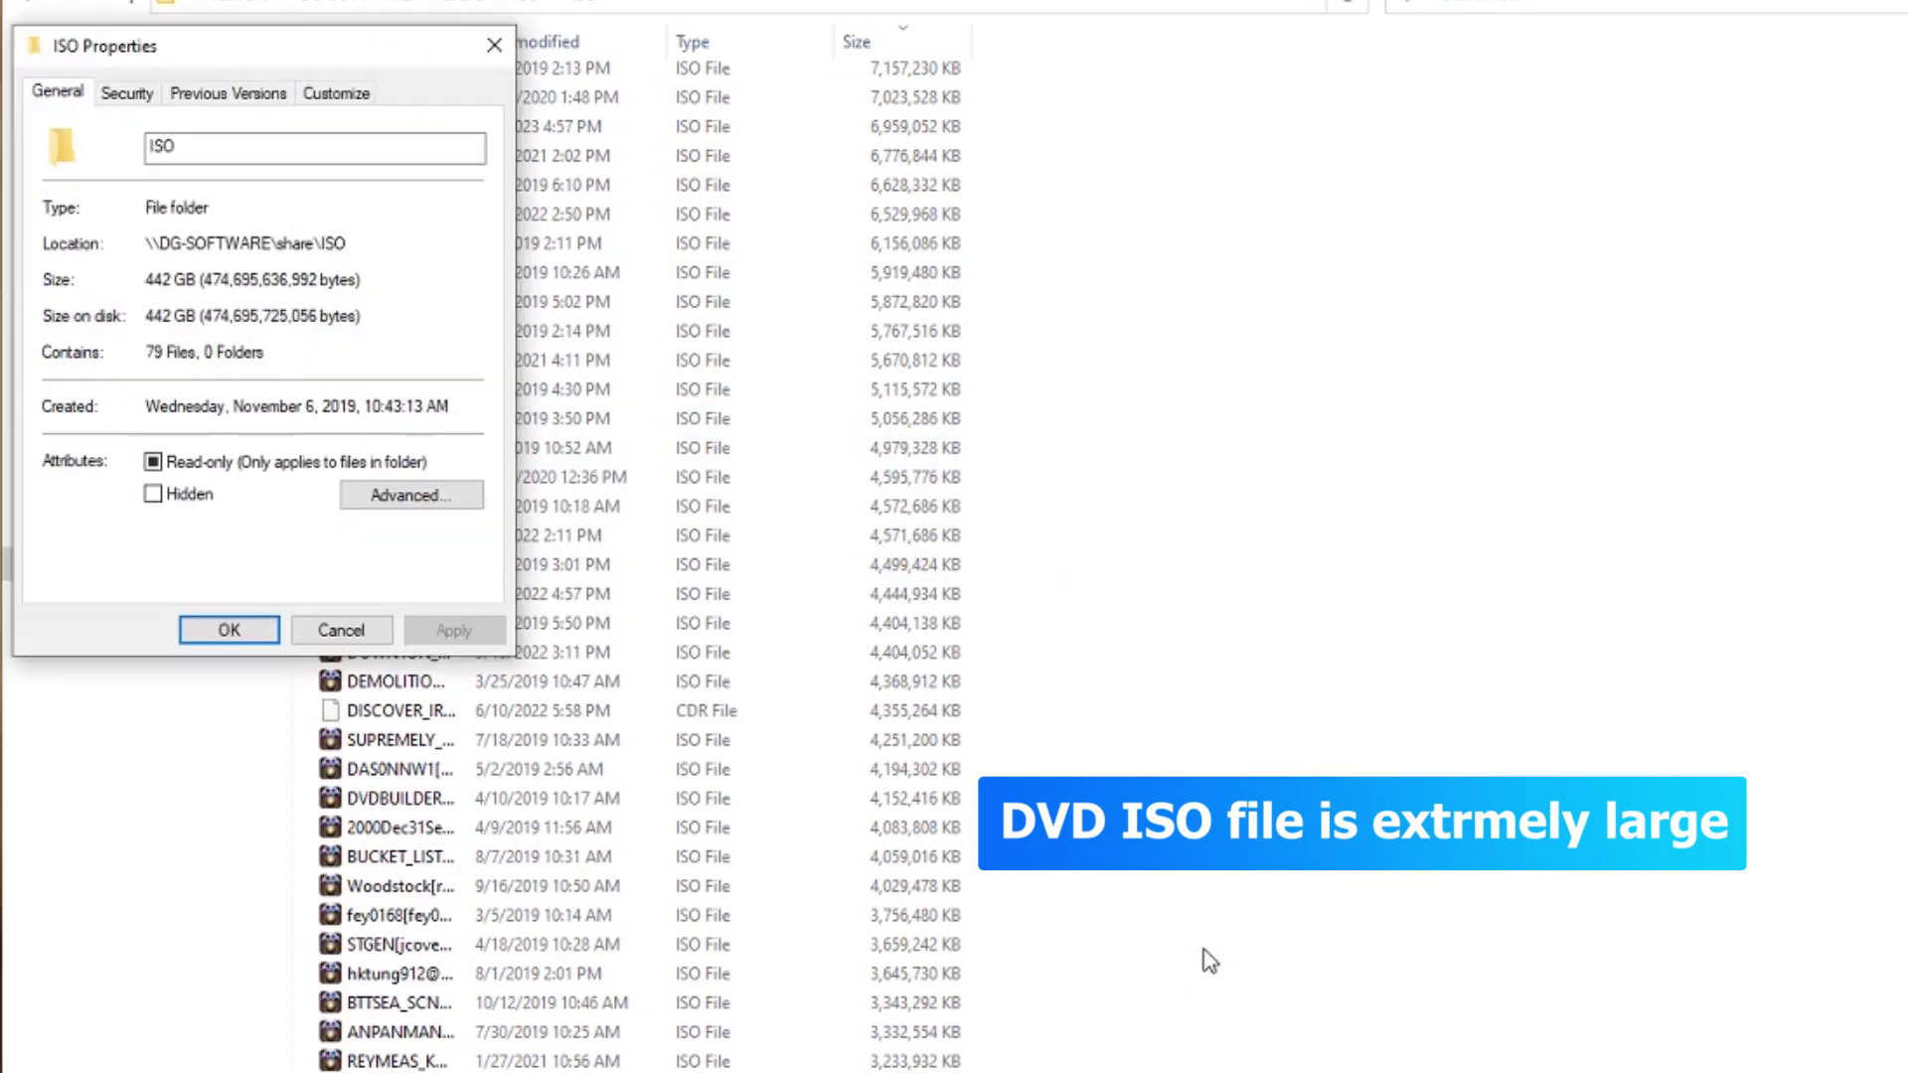
left_click_drag(264, 66, 1175, 274)
left_click_drag(1059, 525, 1112, 525)
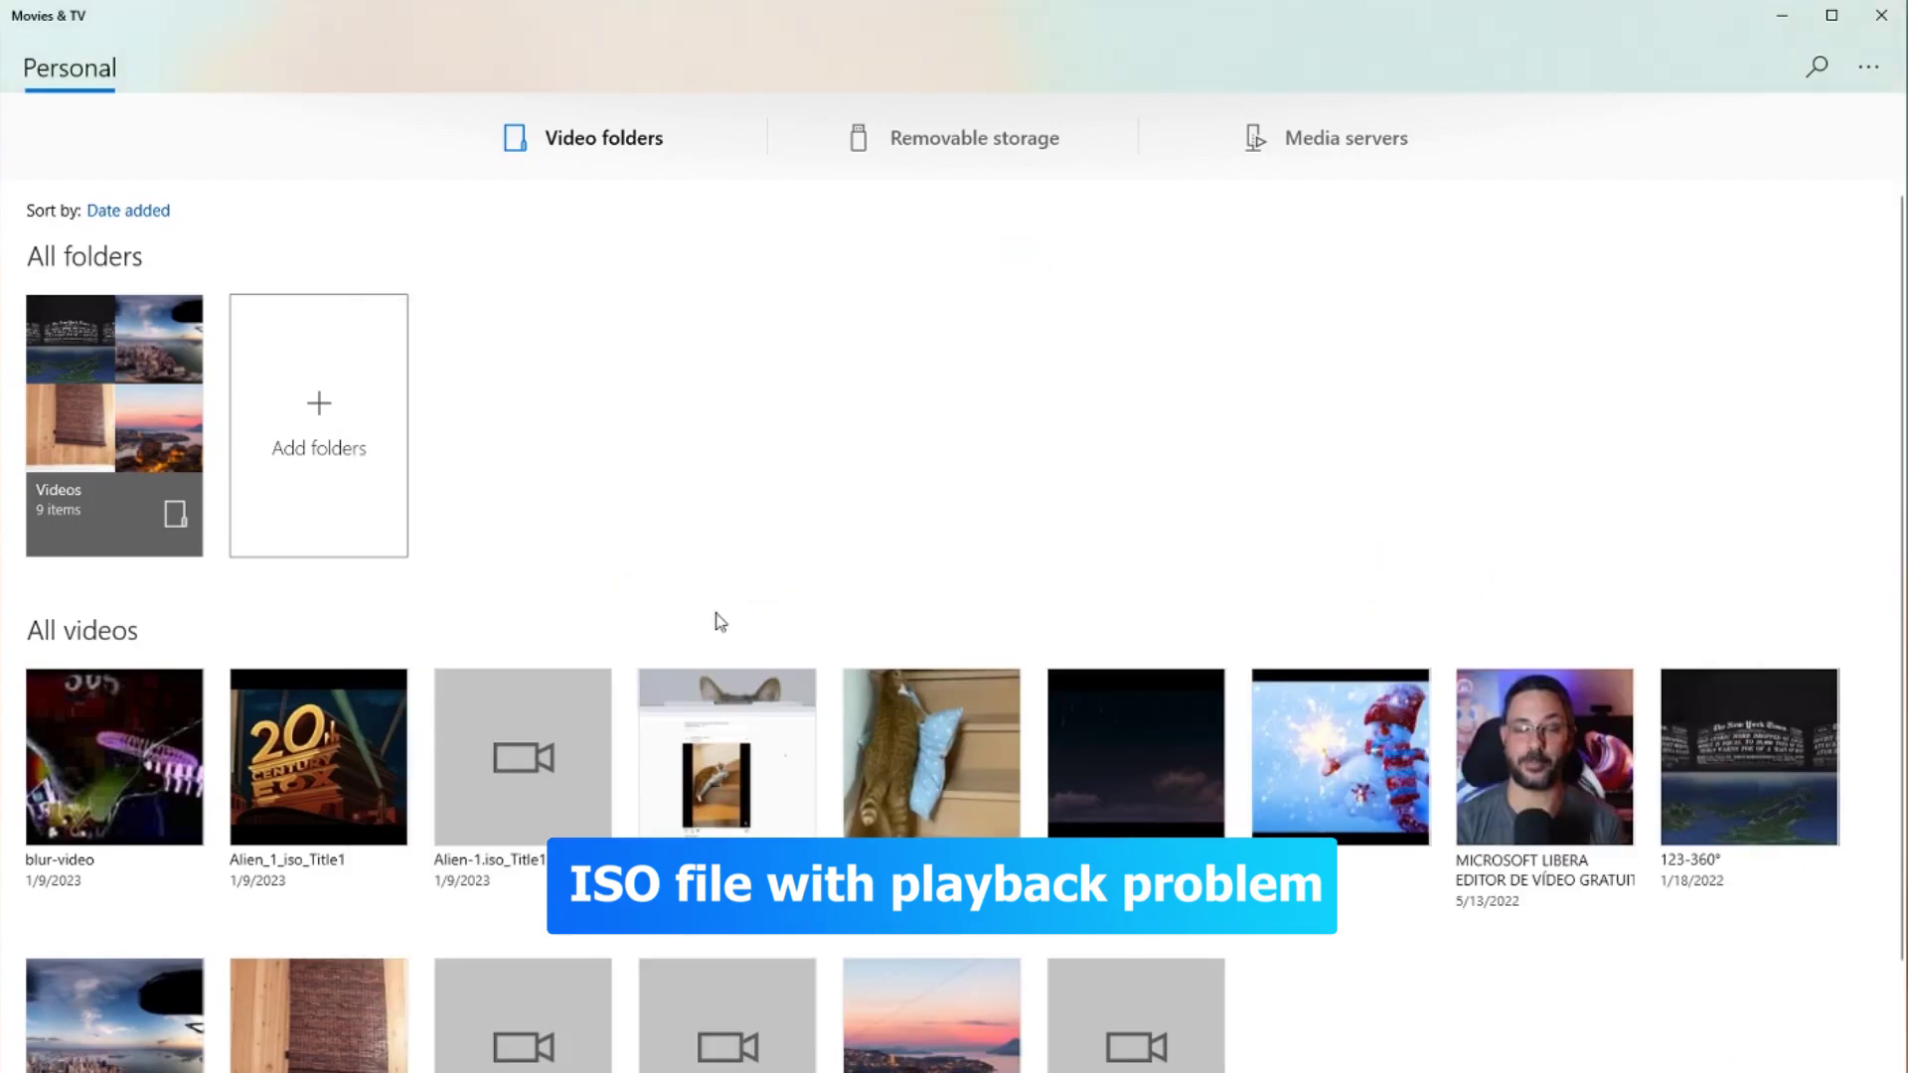
- Play Alien_1_iso_Title1 in Movies & TV, which brings up the MPEG-2 Video Extension prompt
left_click(477, 795)
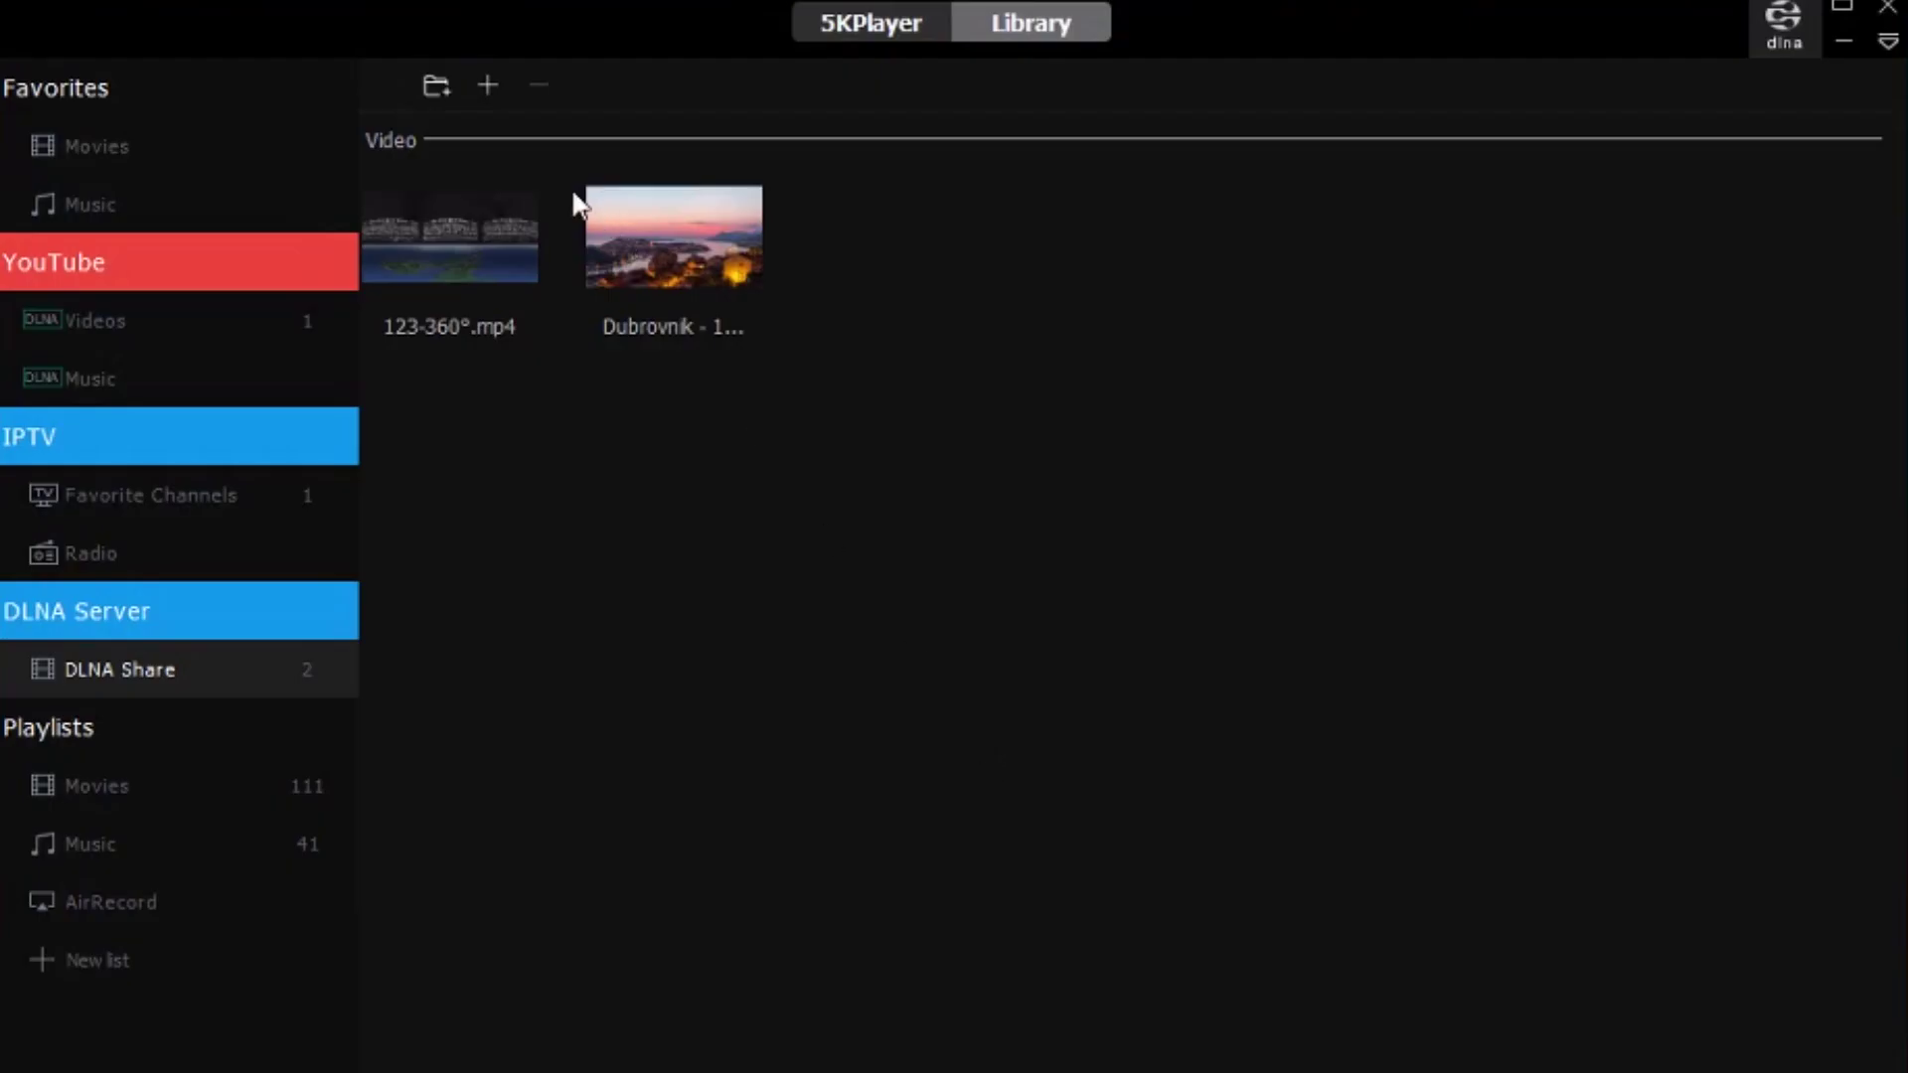
- Start adding a media file with the + button
left_click(488, 86)
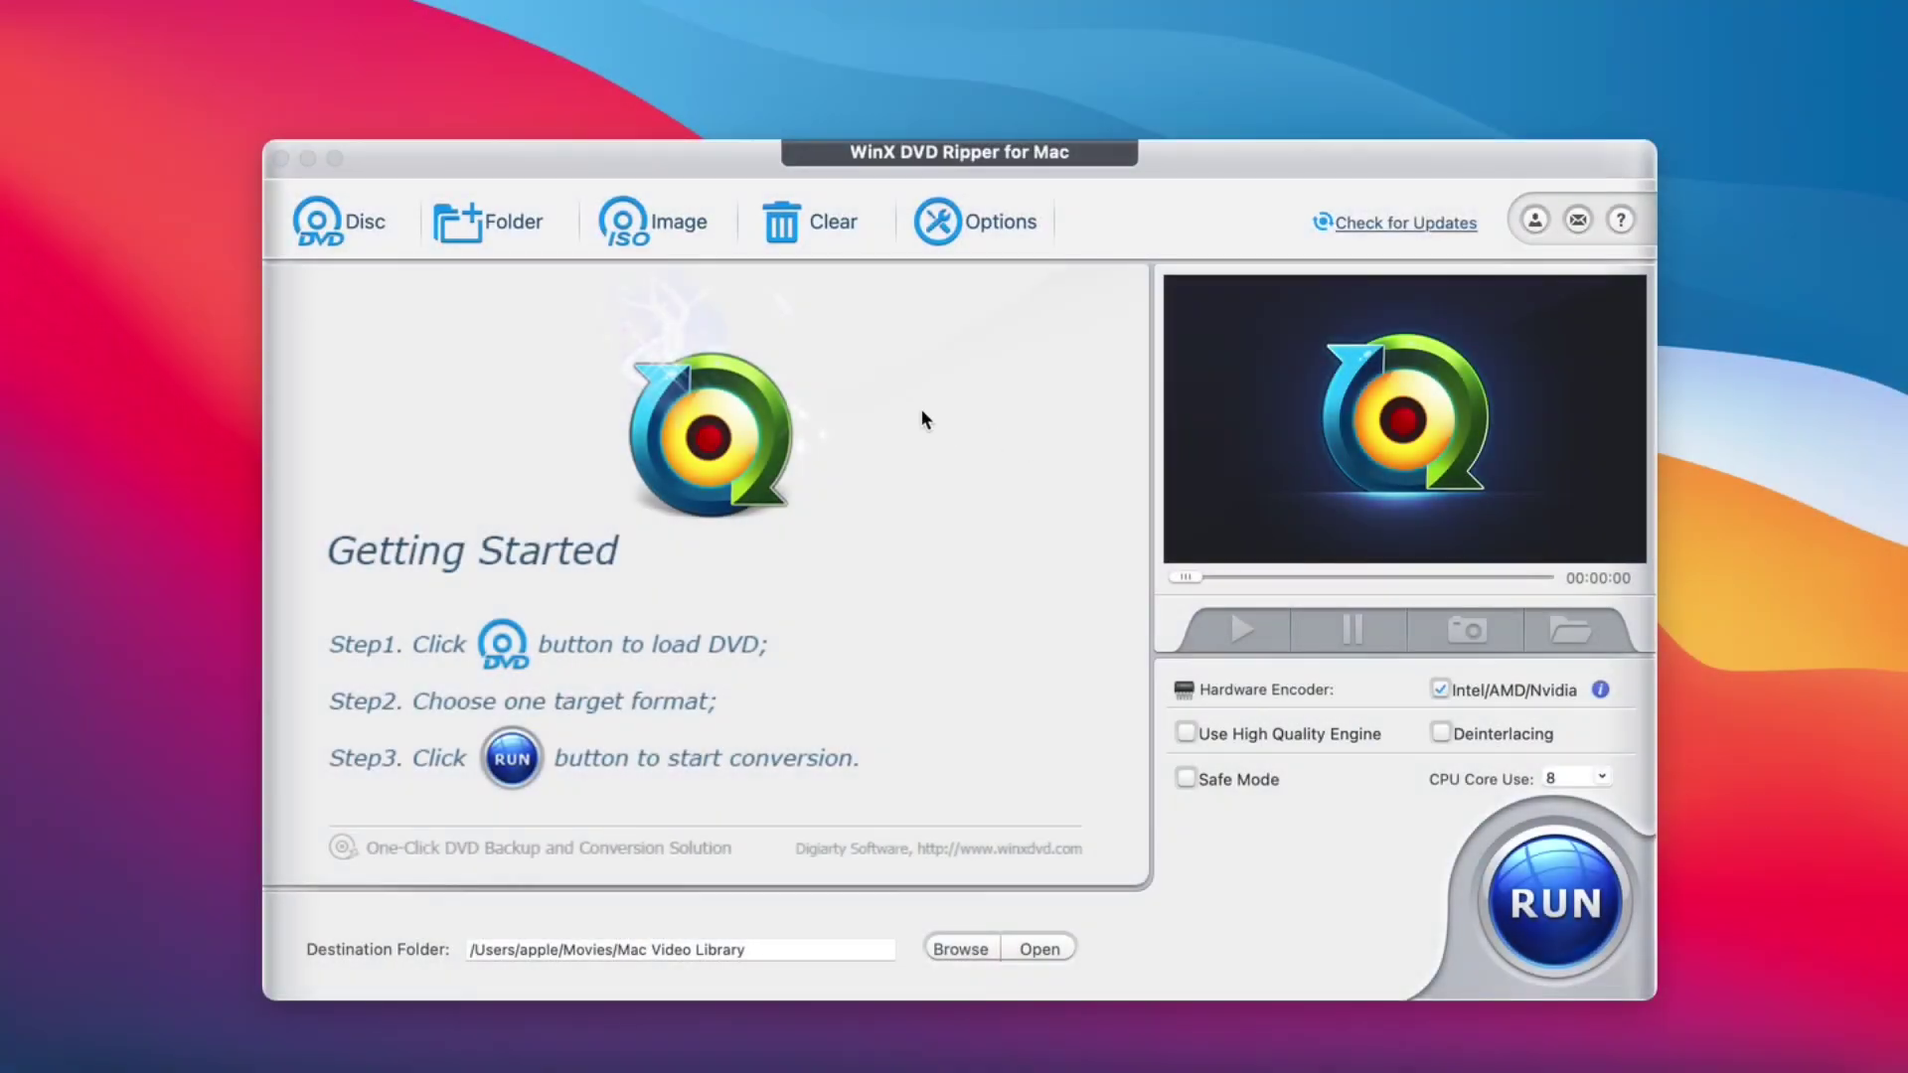
- Load 2000Dec31SevillAlcazarFlamenco.iso from Downloads as the source ISO image
left_click(651, 230)
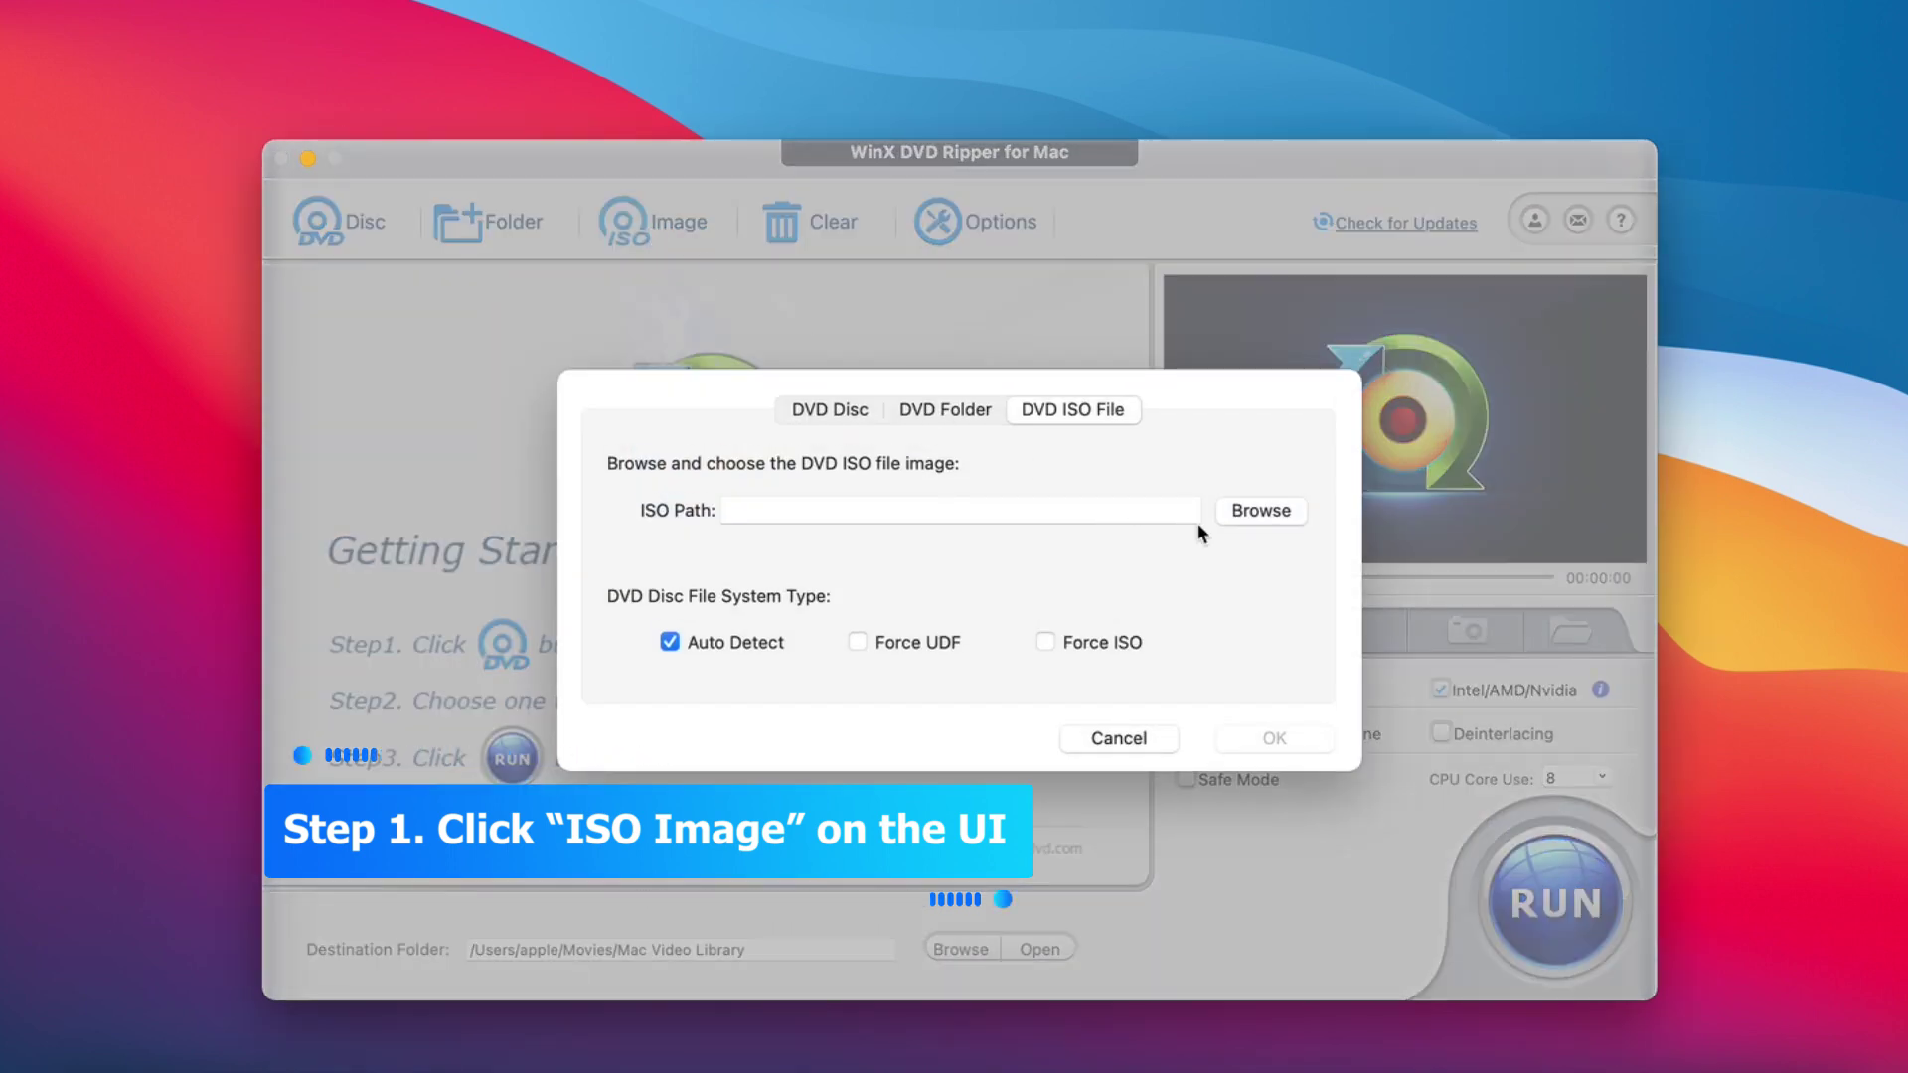
left_click(1281, 512)
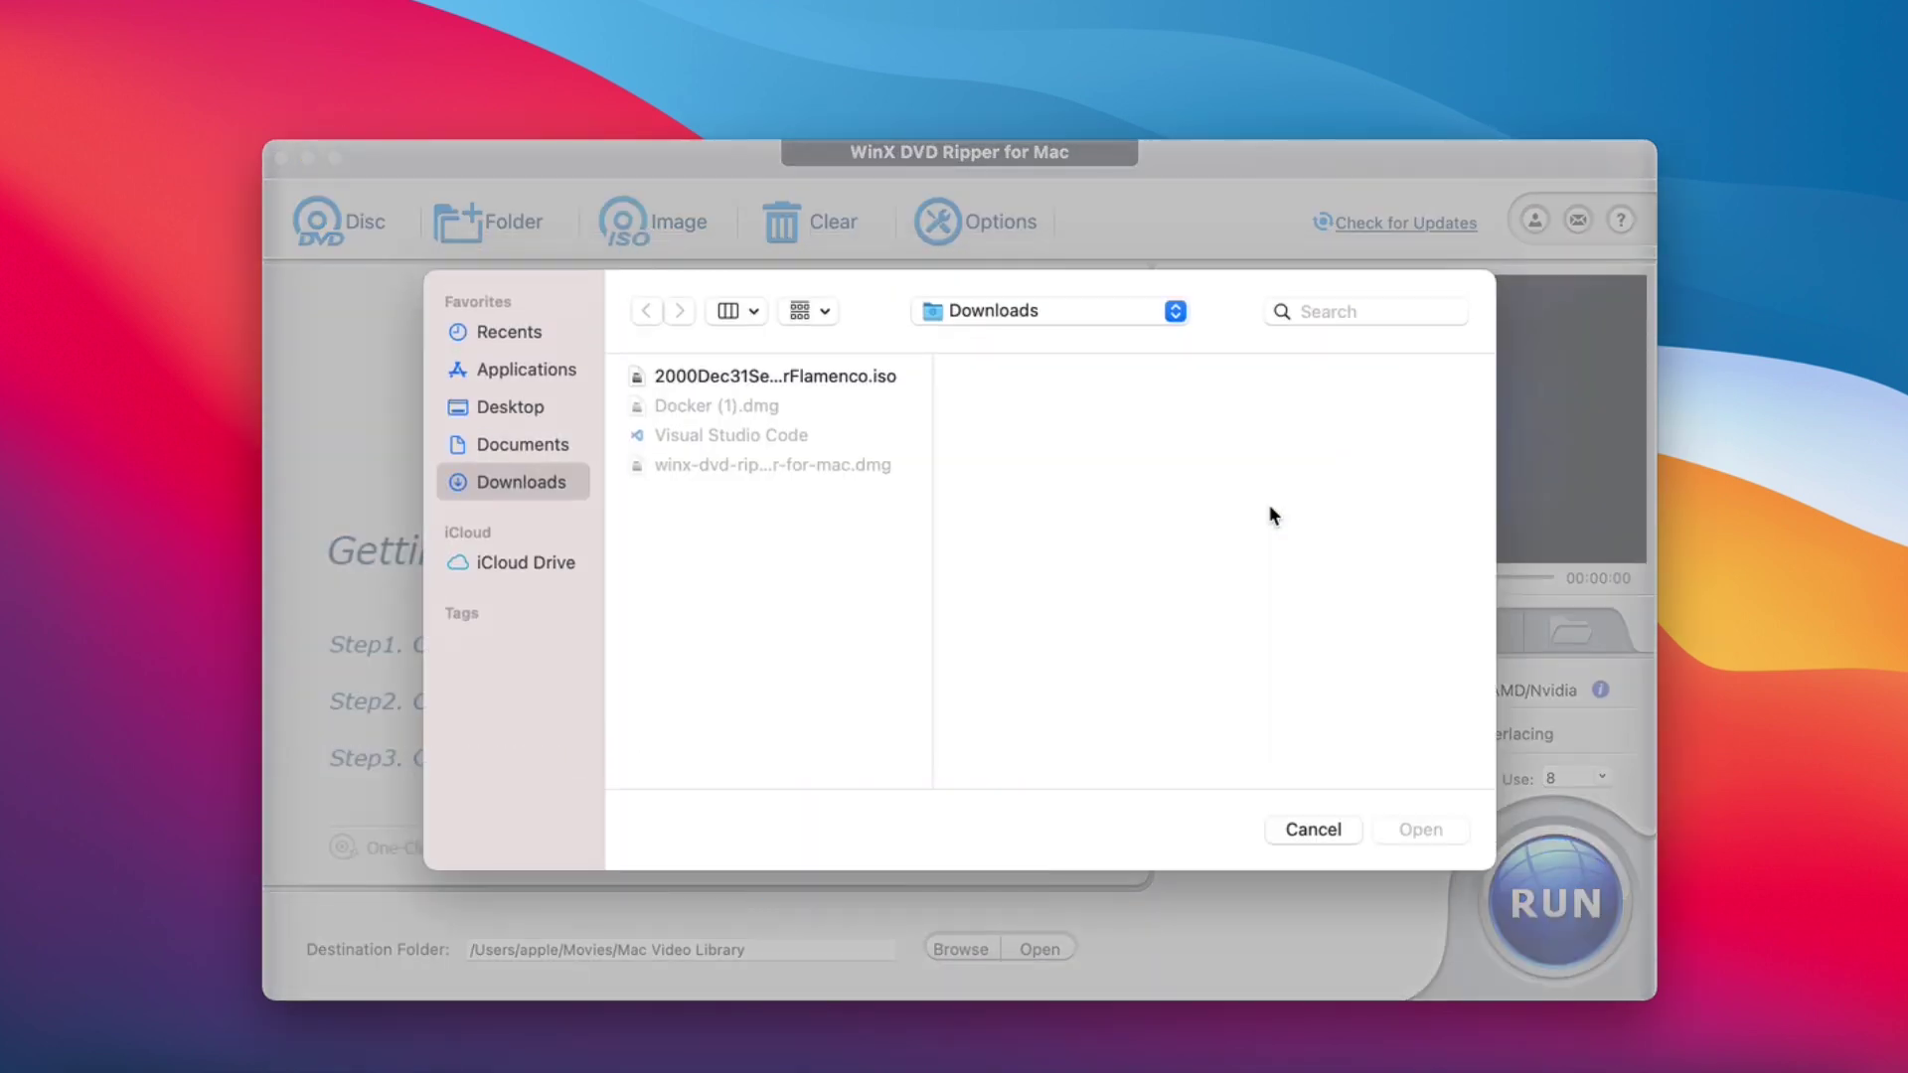
left_click(863, 375)
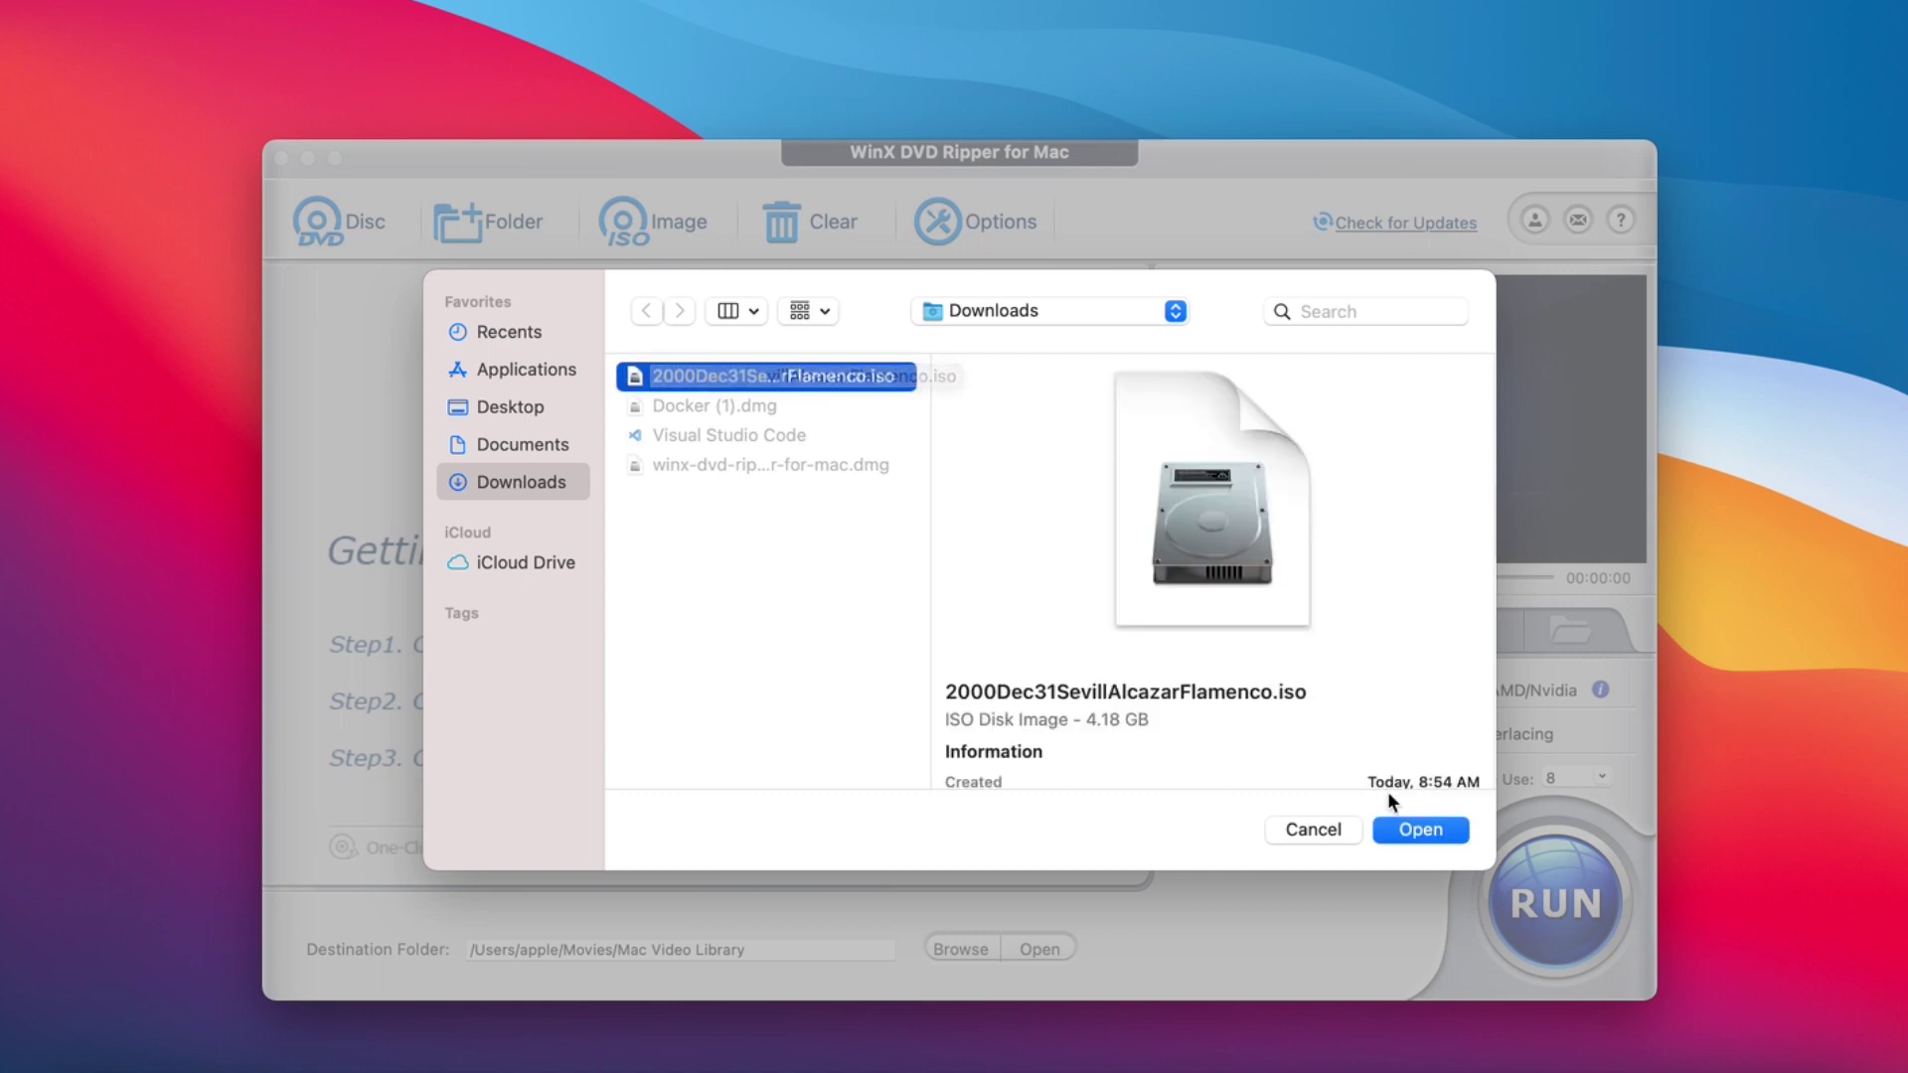
left_click(1421, 830)
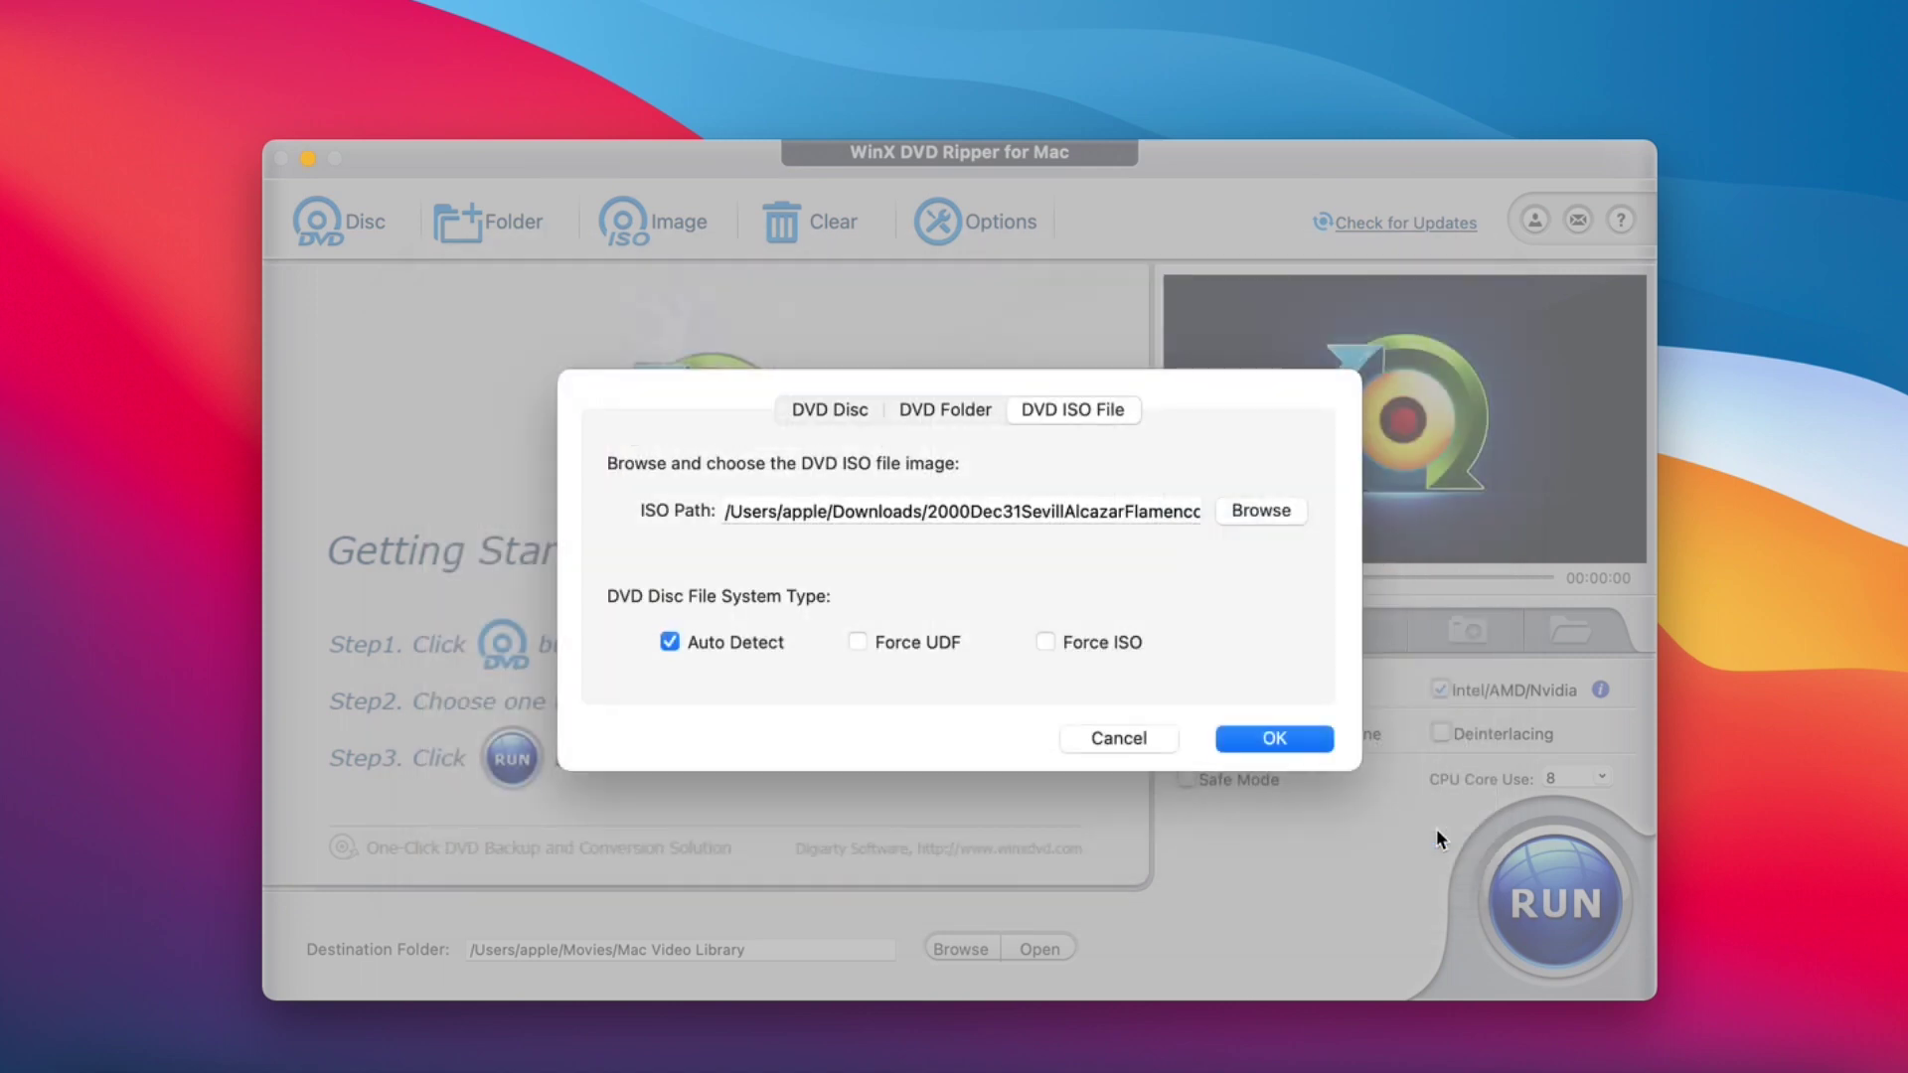
left_click(1274, 738)
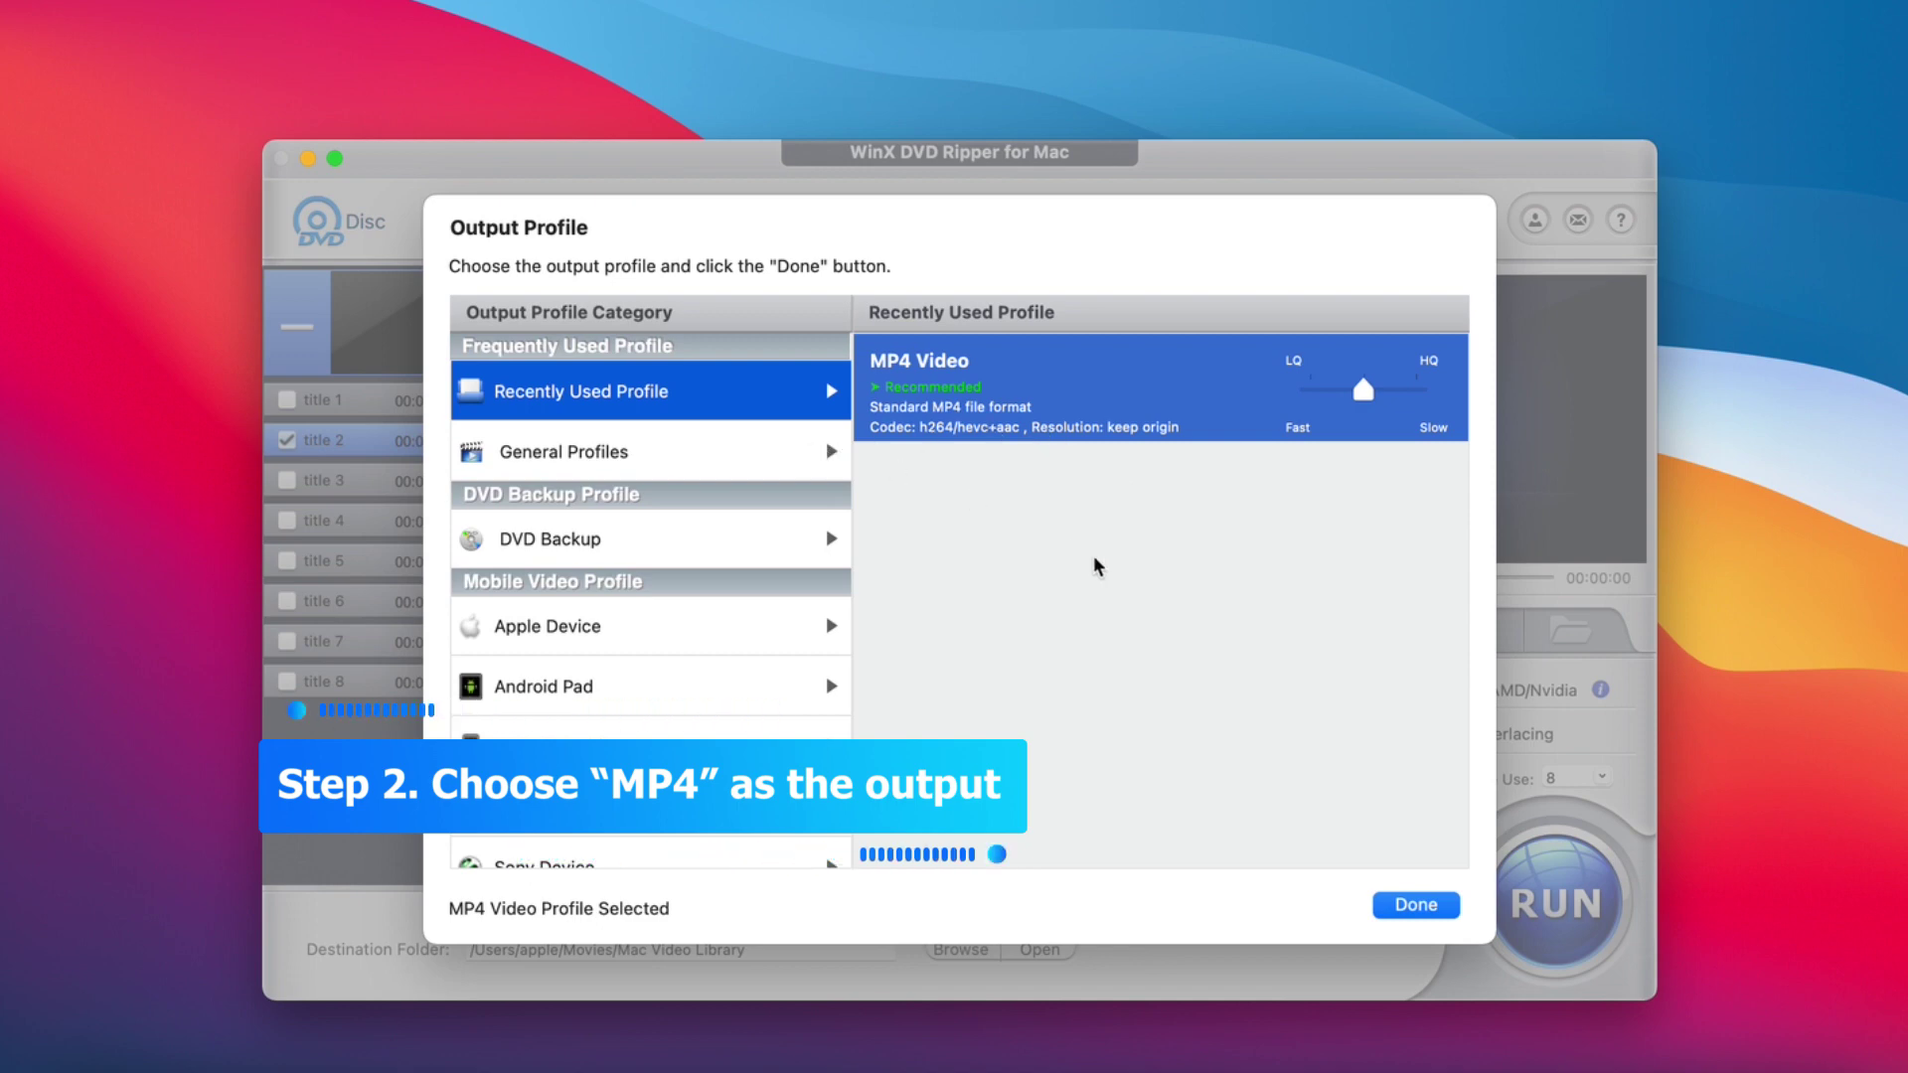
- Choose MP4 Video, look through the MOV and YouTube FLV profiles, then return to General Profiles
left_click(1415, 905)
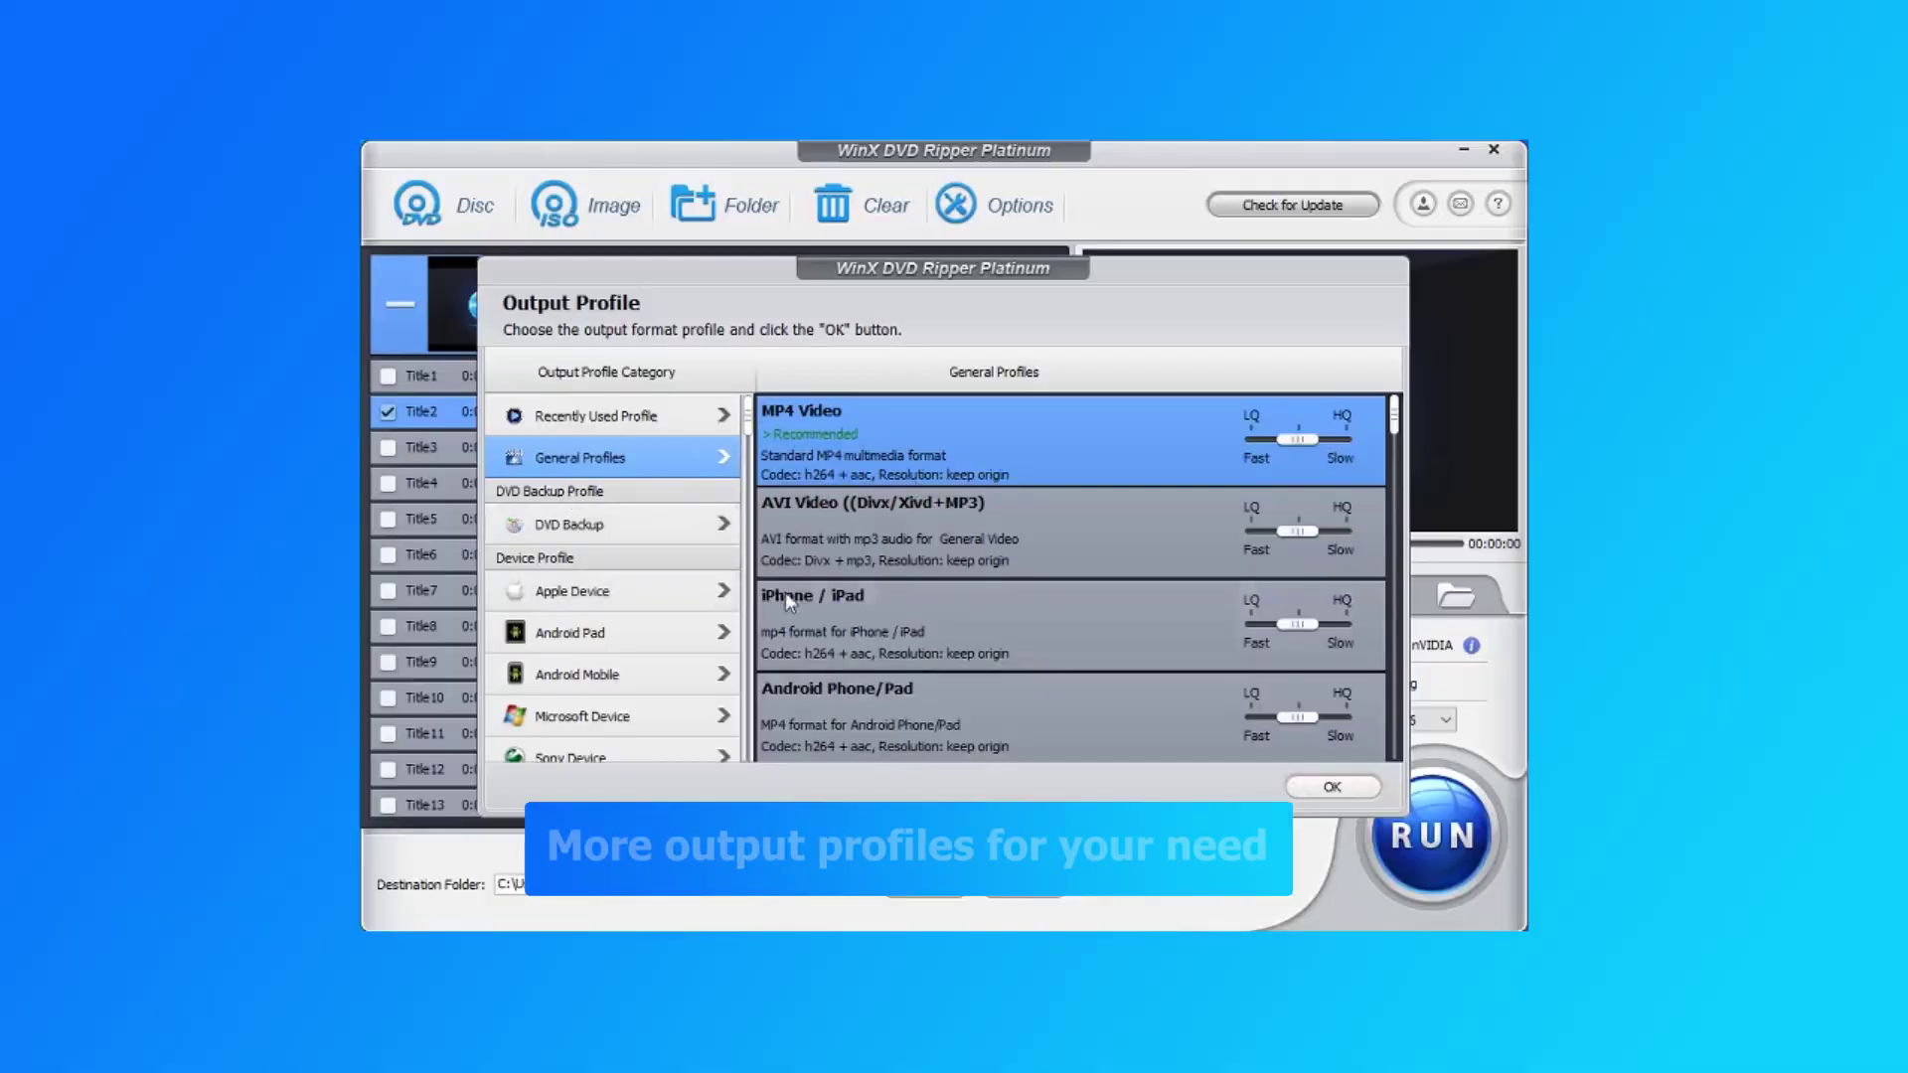
scroll(910, 617, "down", 6)
scroll(839, 686, "down", 1)
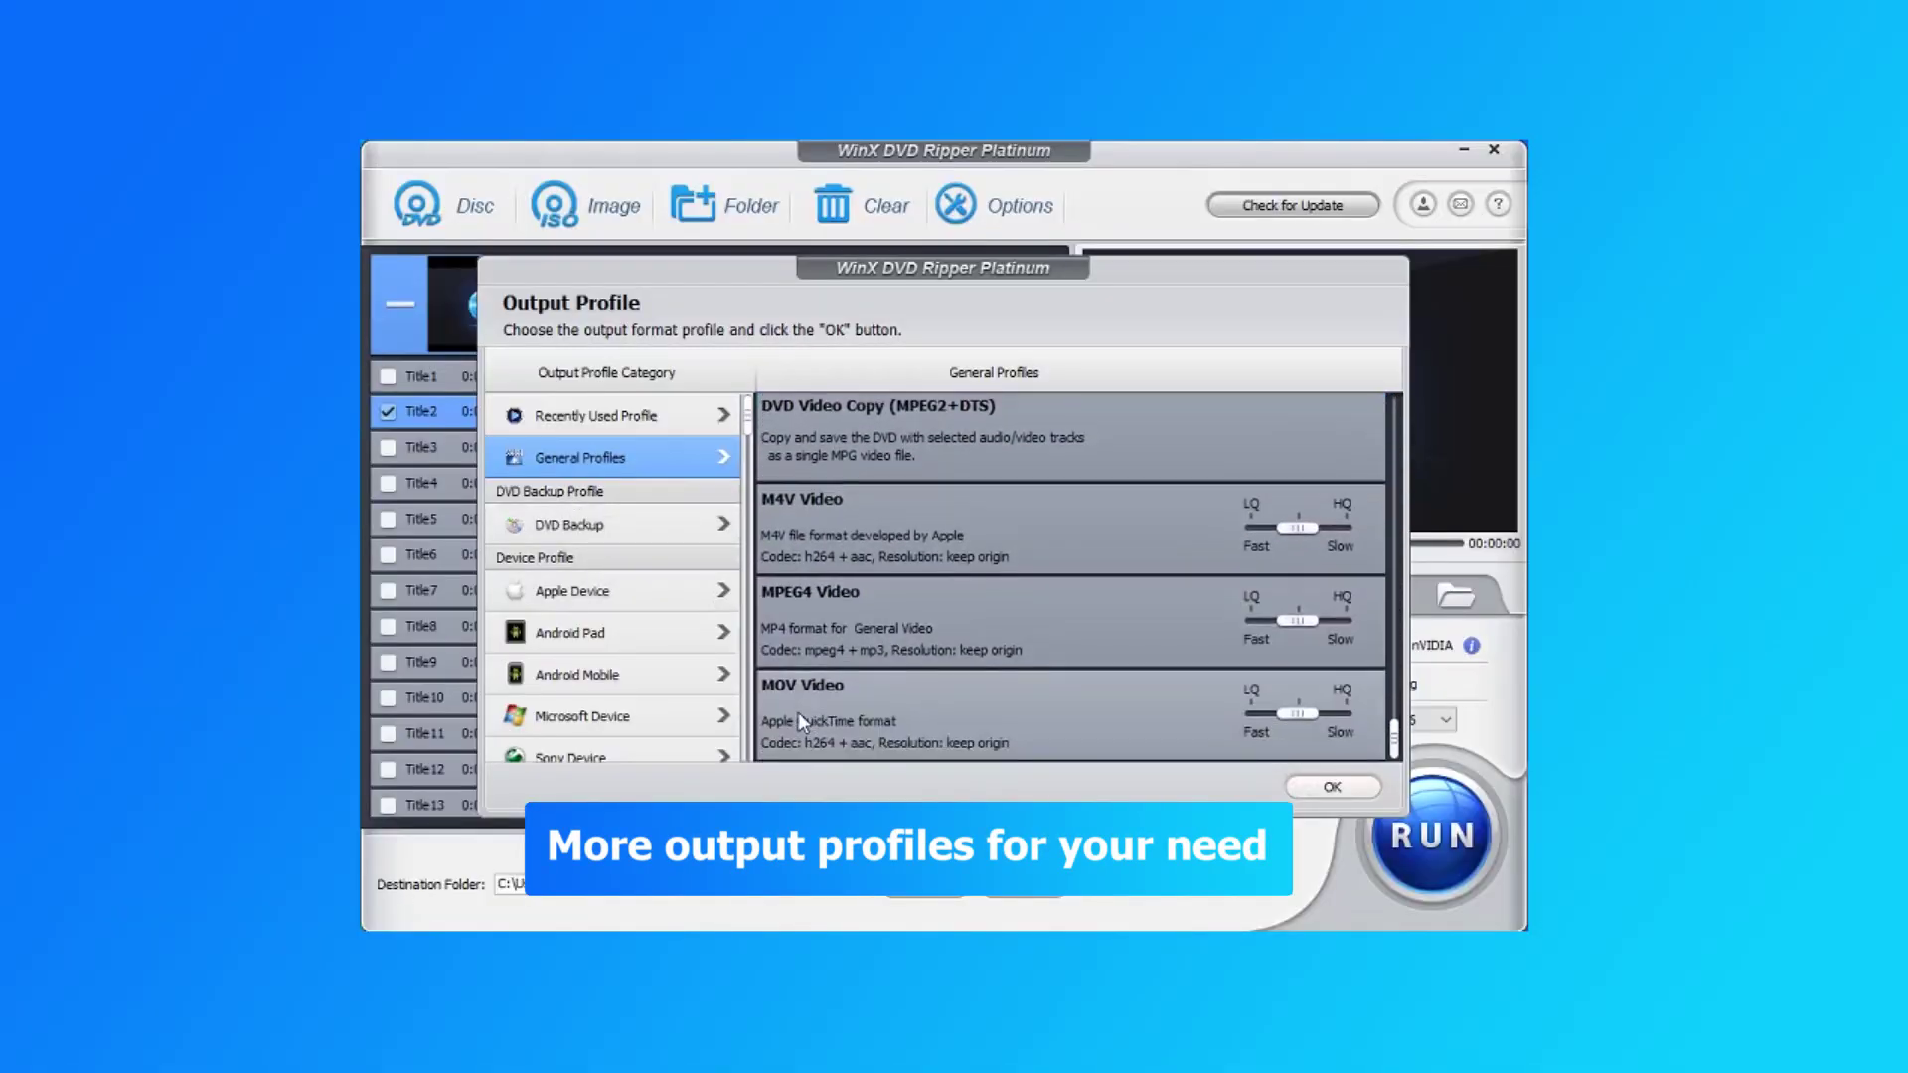
left_click(792, 686)
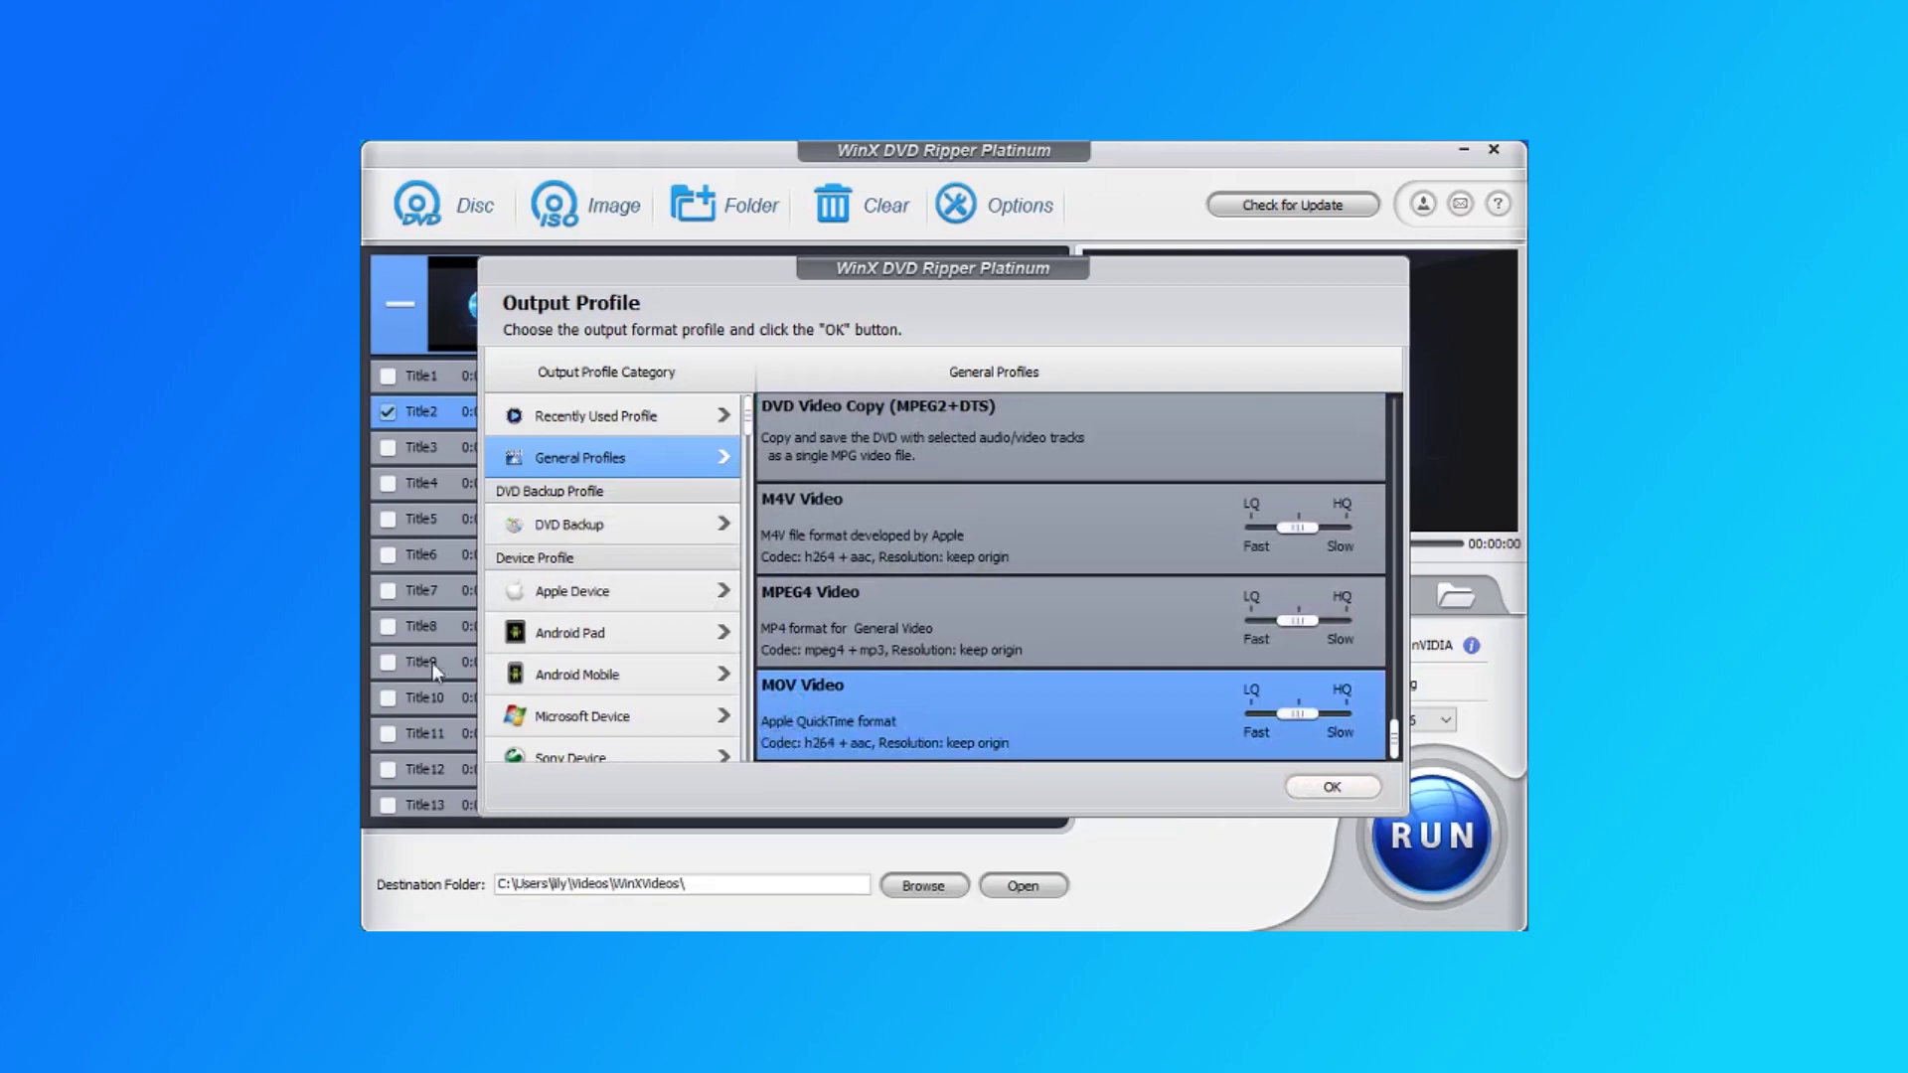
scroll(545, 662, "down", 3)
scroll(544, 662, "down", 3)
left_click(646, 547)
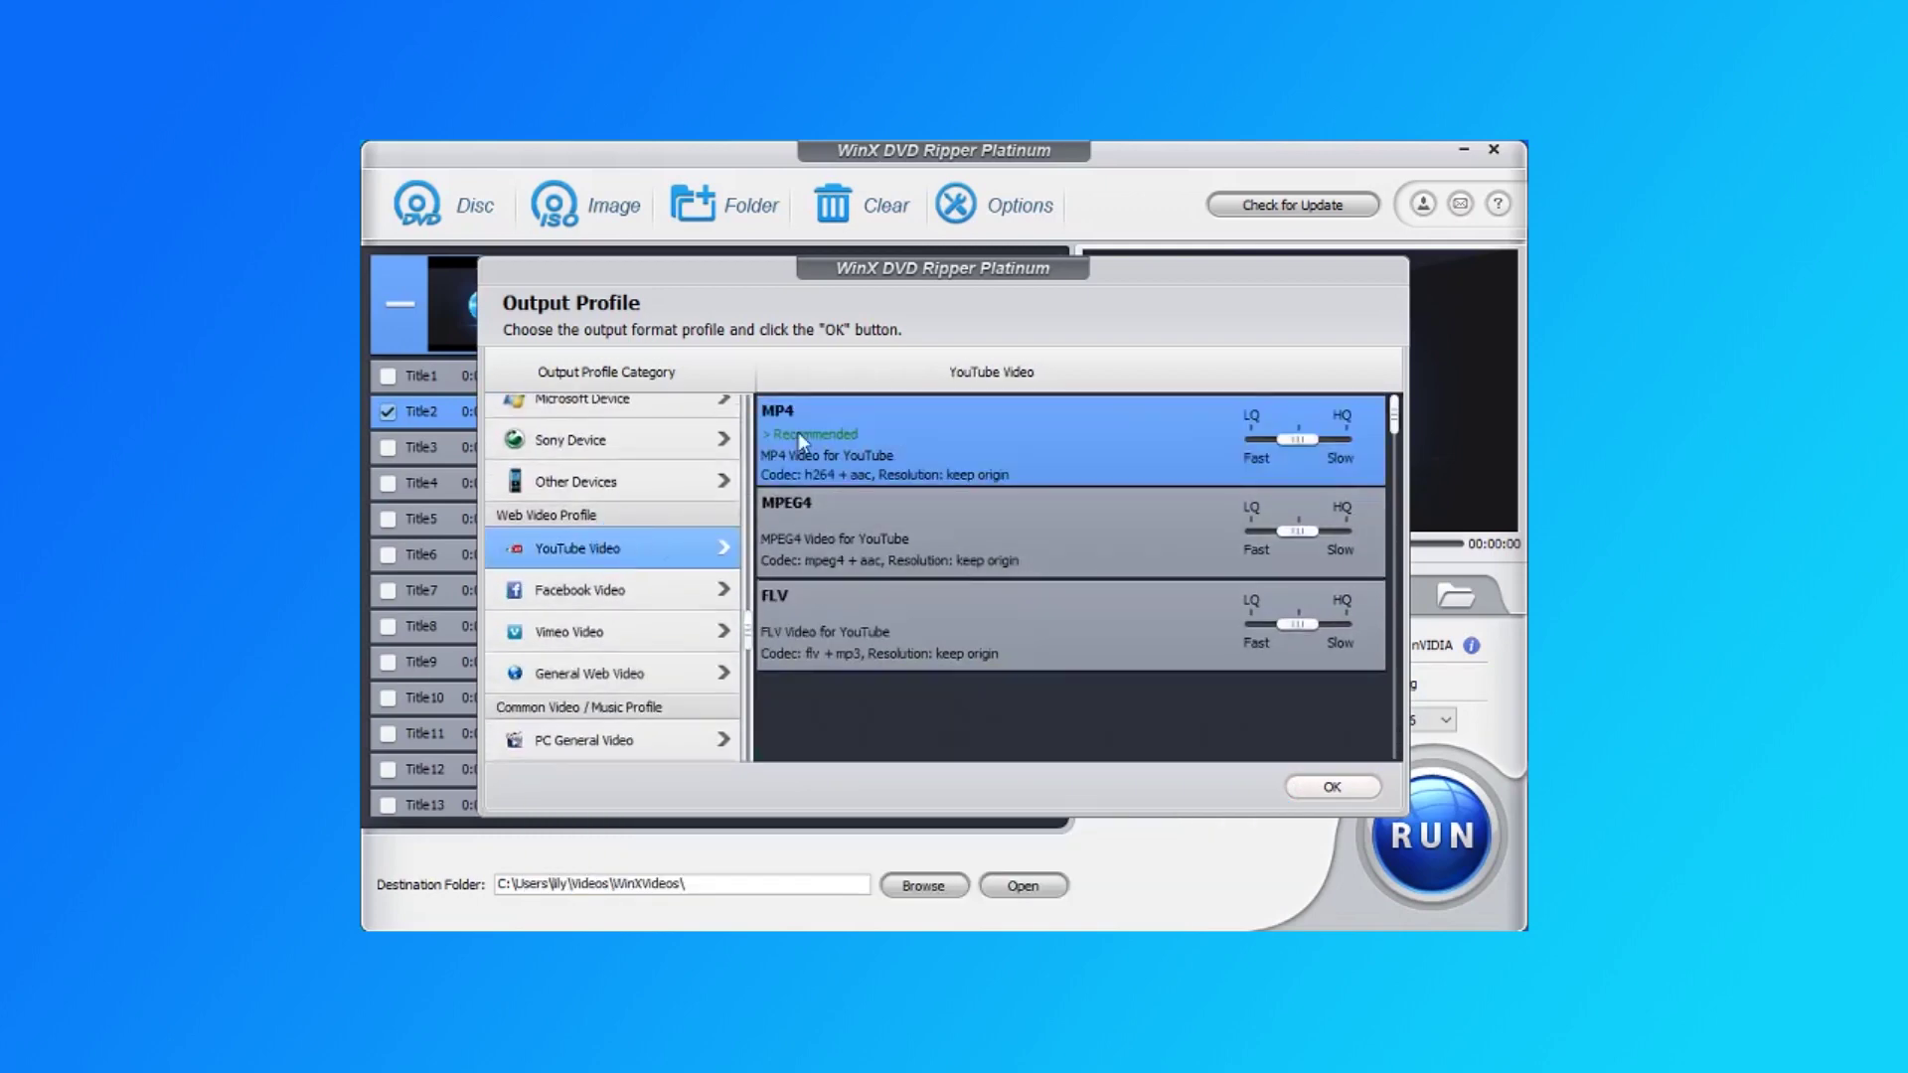
left_click(773, 636)
scroll(636, 599, "up", 6)
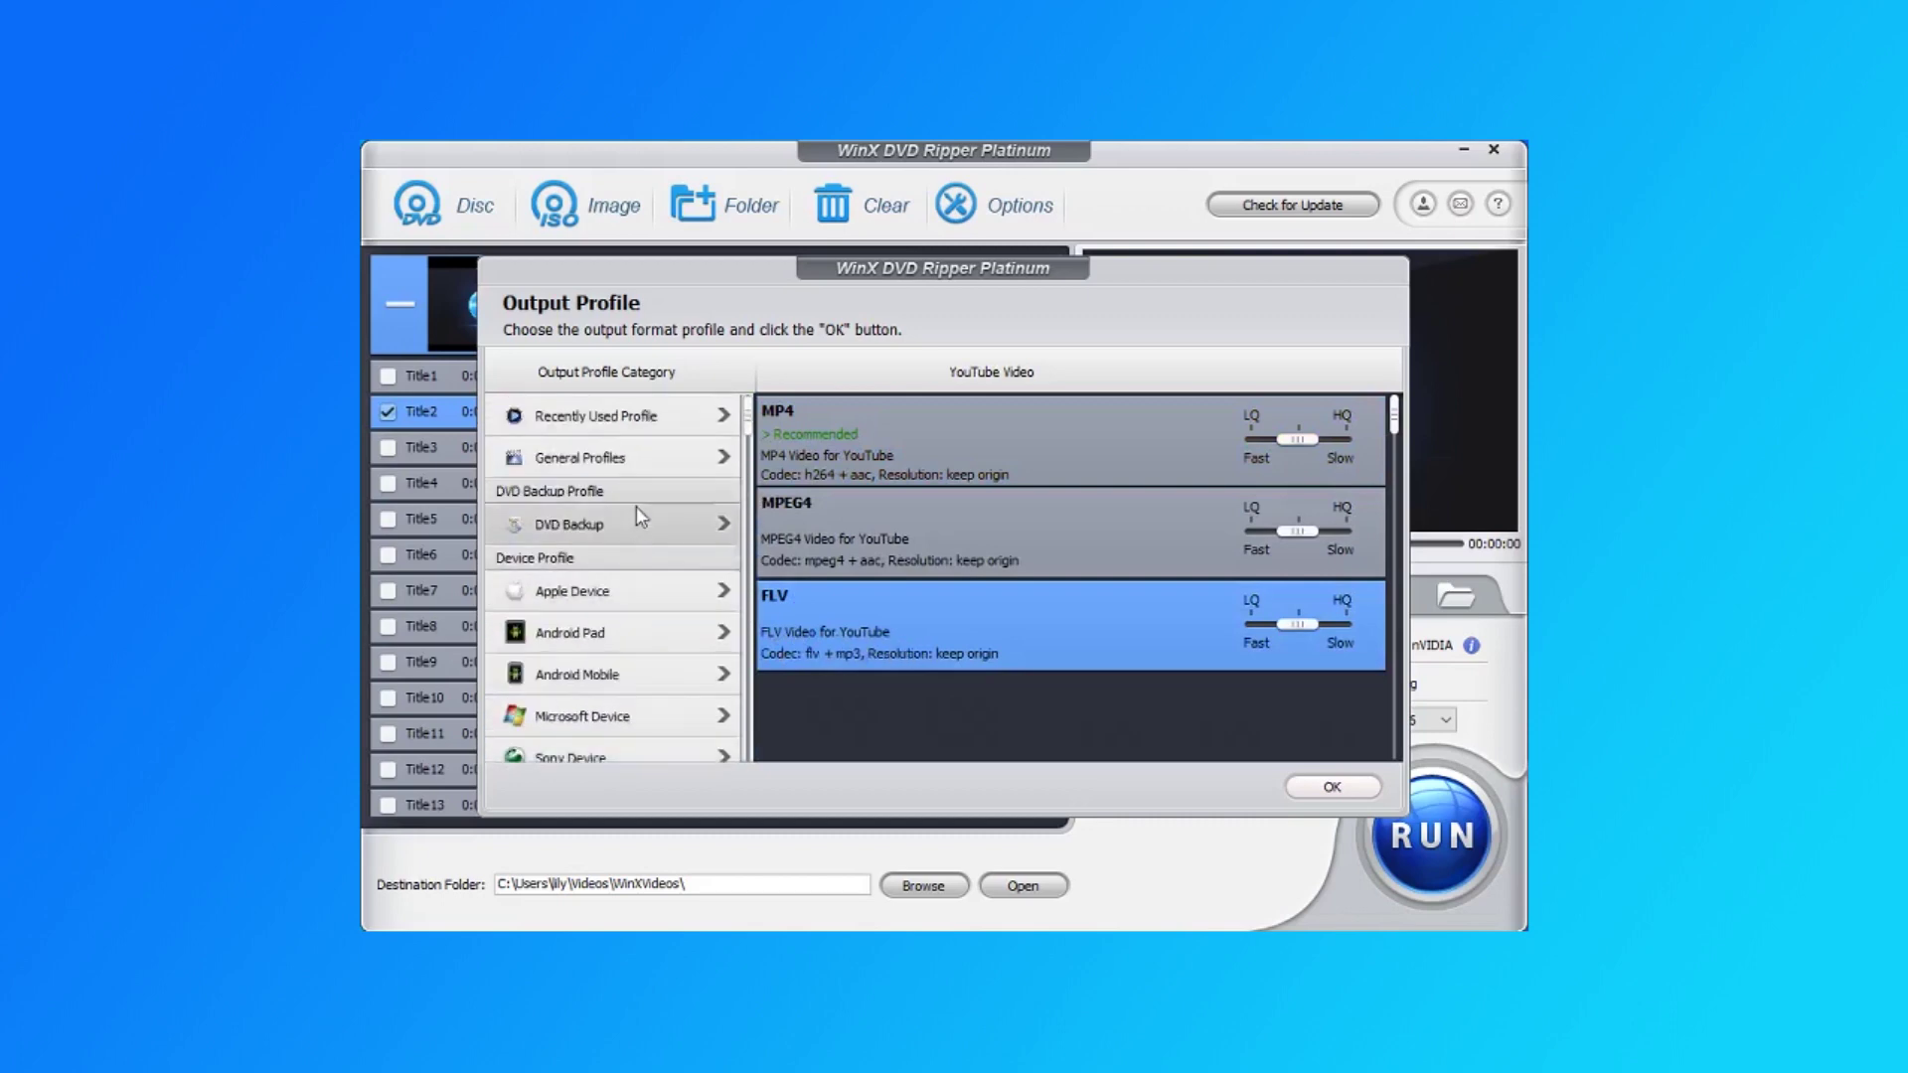
left_click(610, 452)
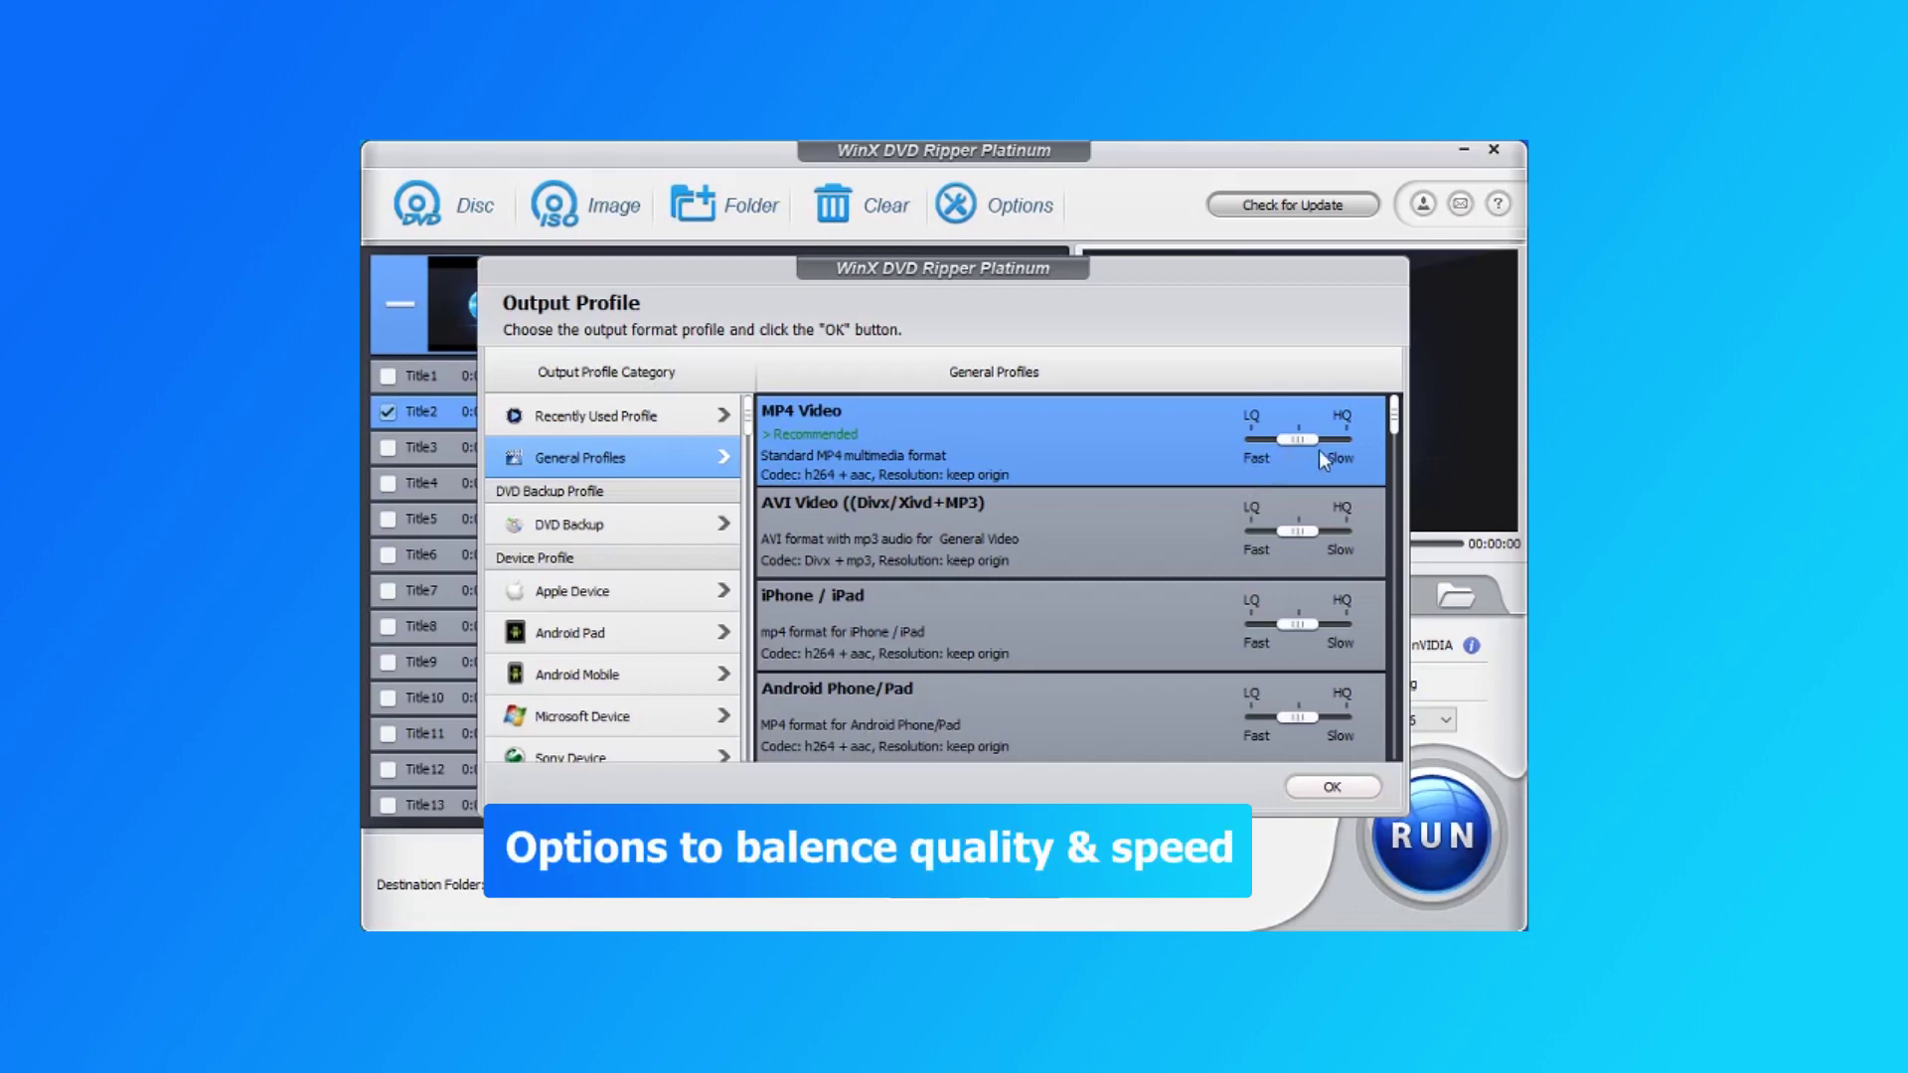
- Set the MP4 quality slider midway between fast and high quality and apply the profile
left_click(1253, 444)
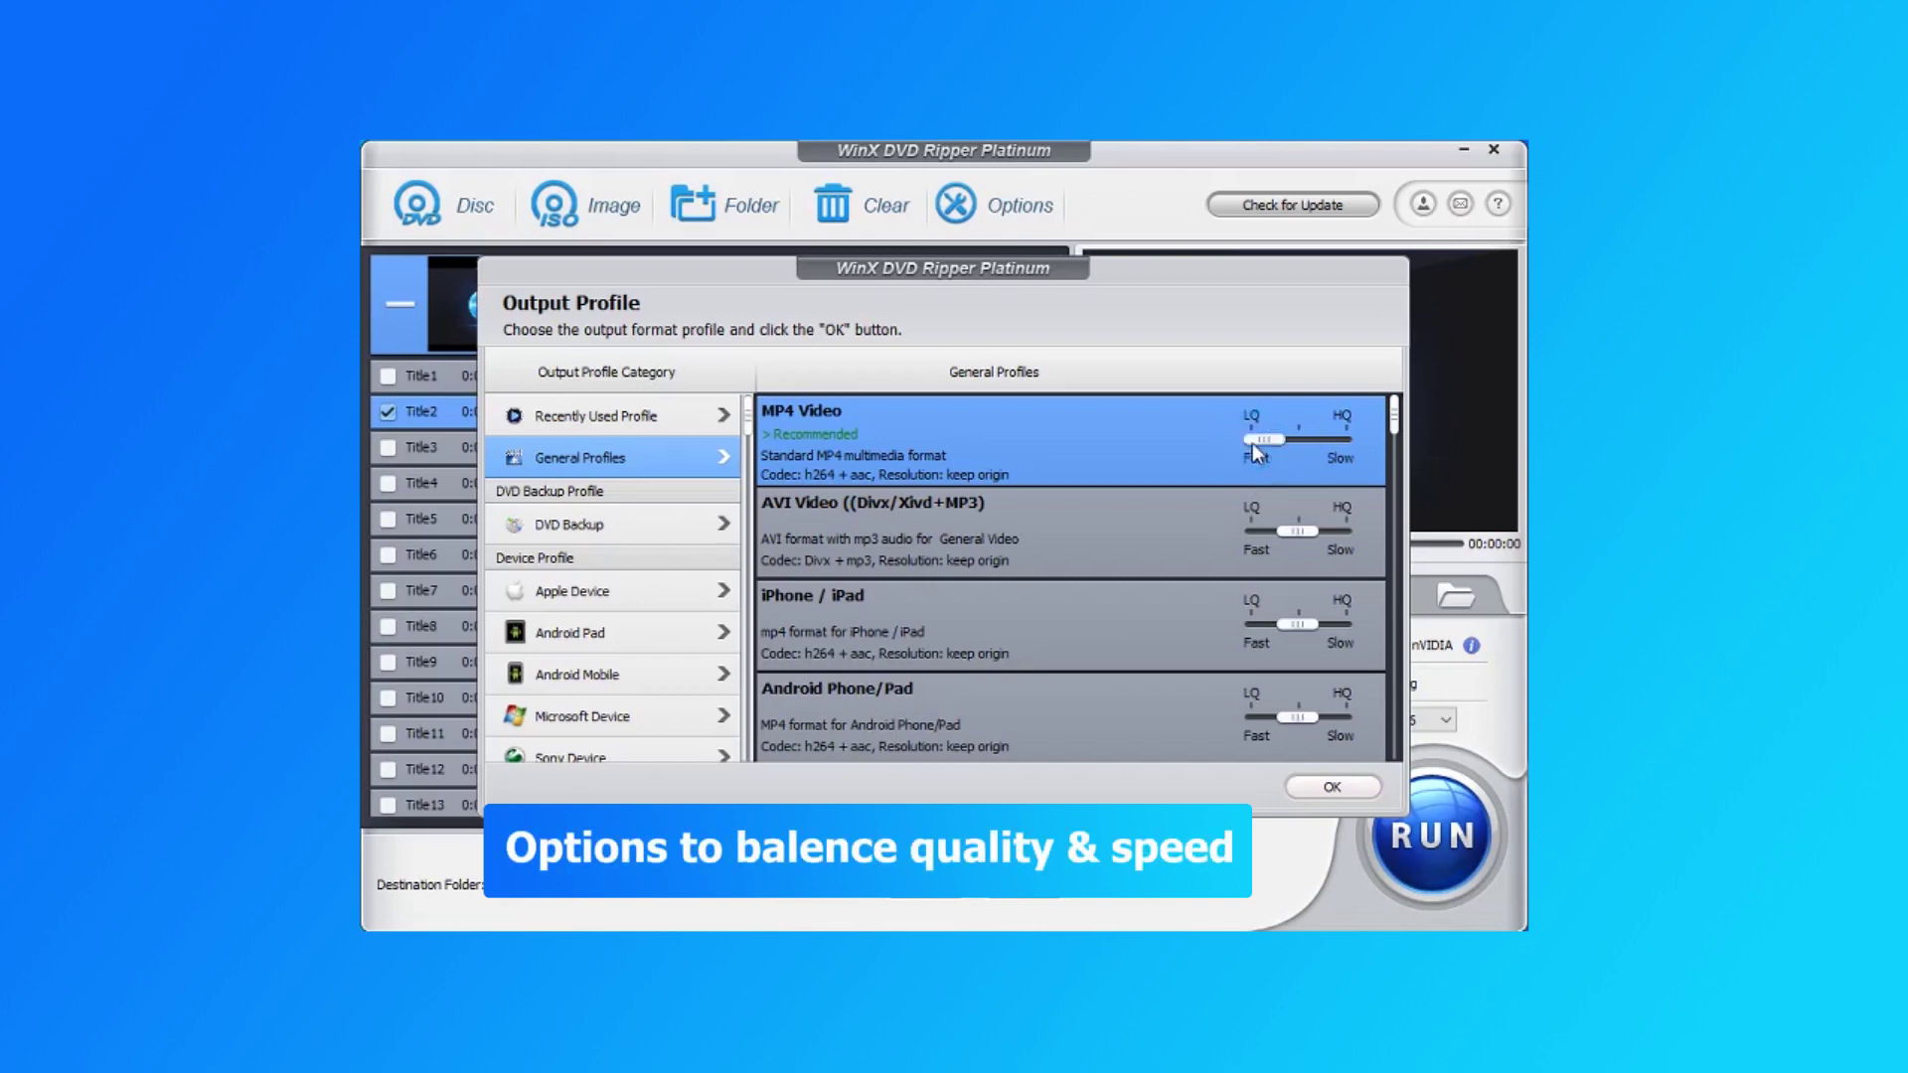
left_click(1336, 444)
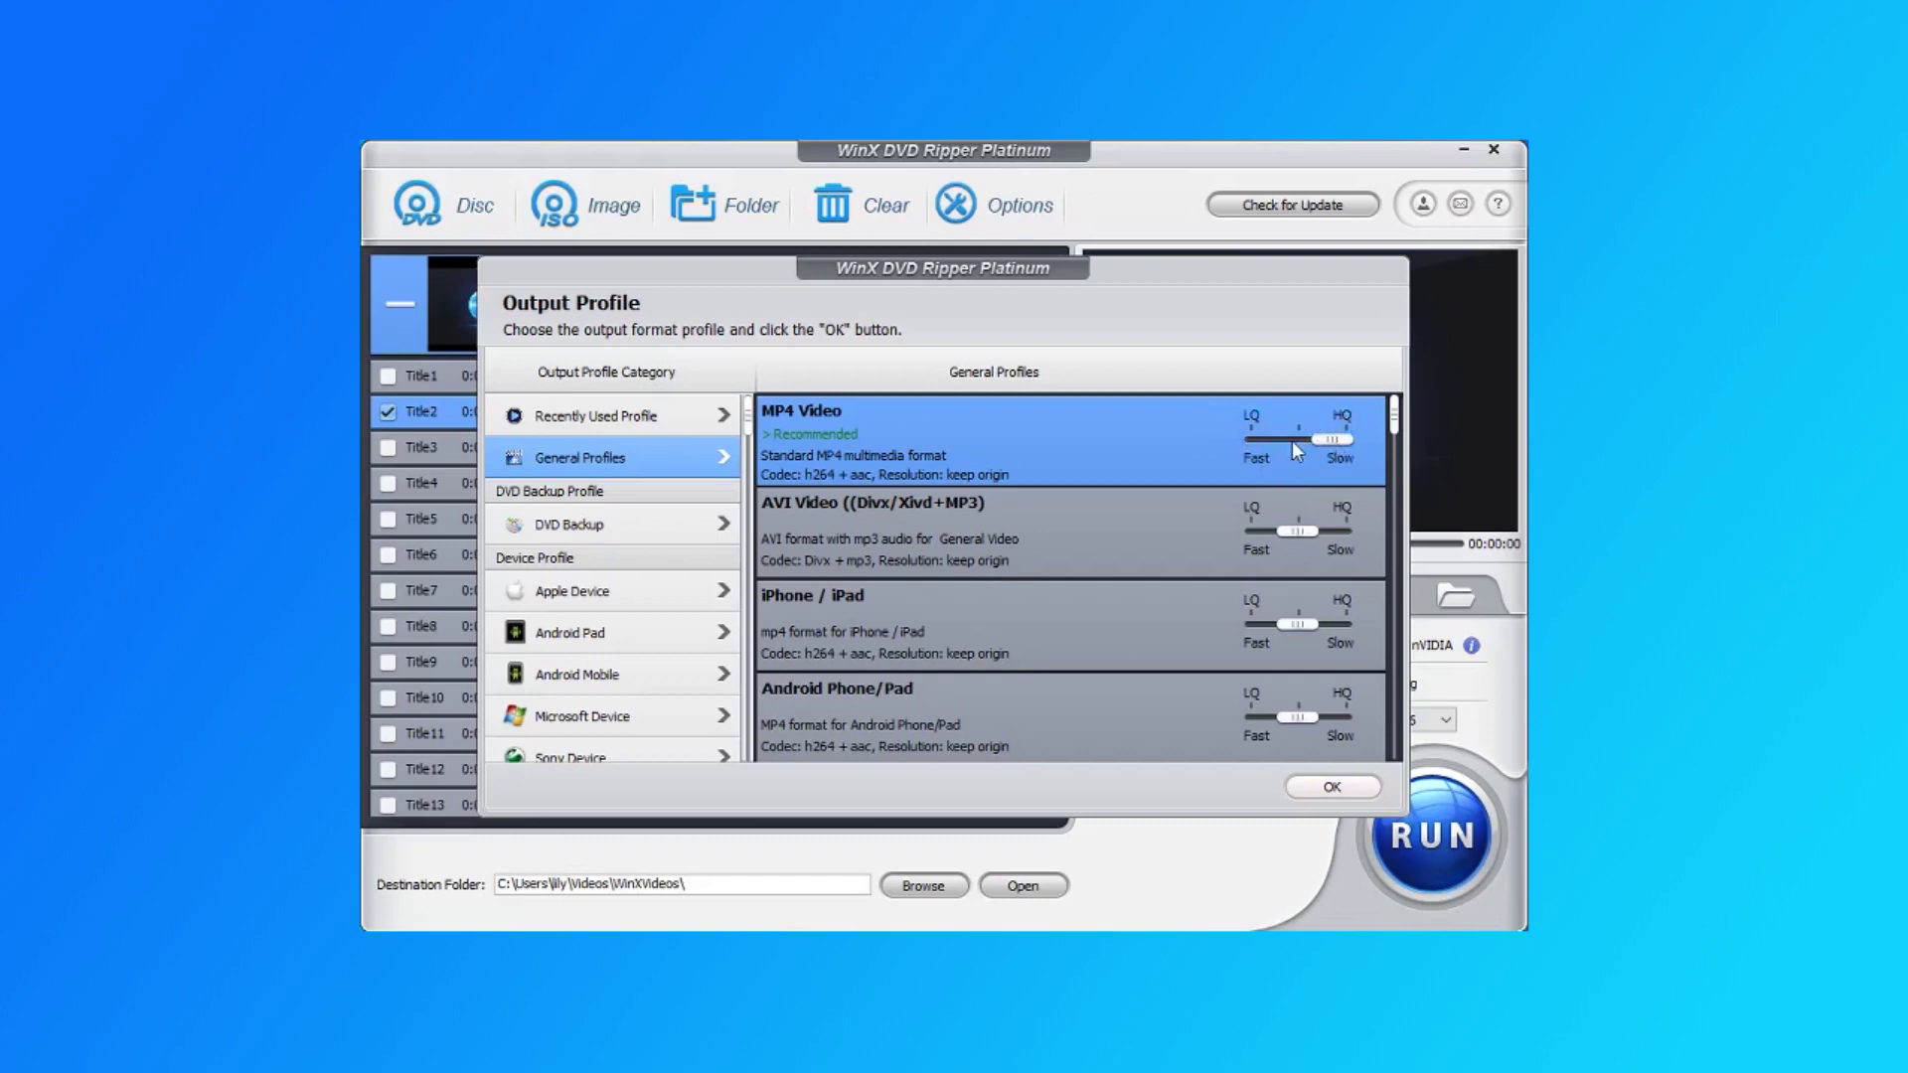
left_click(1291, 439)
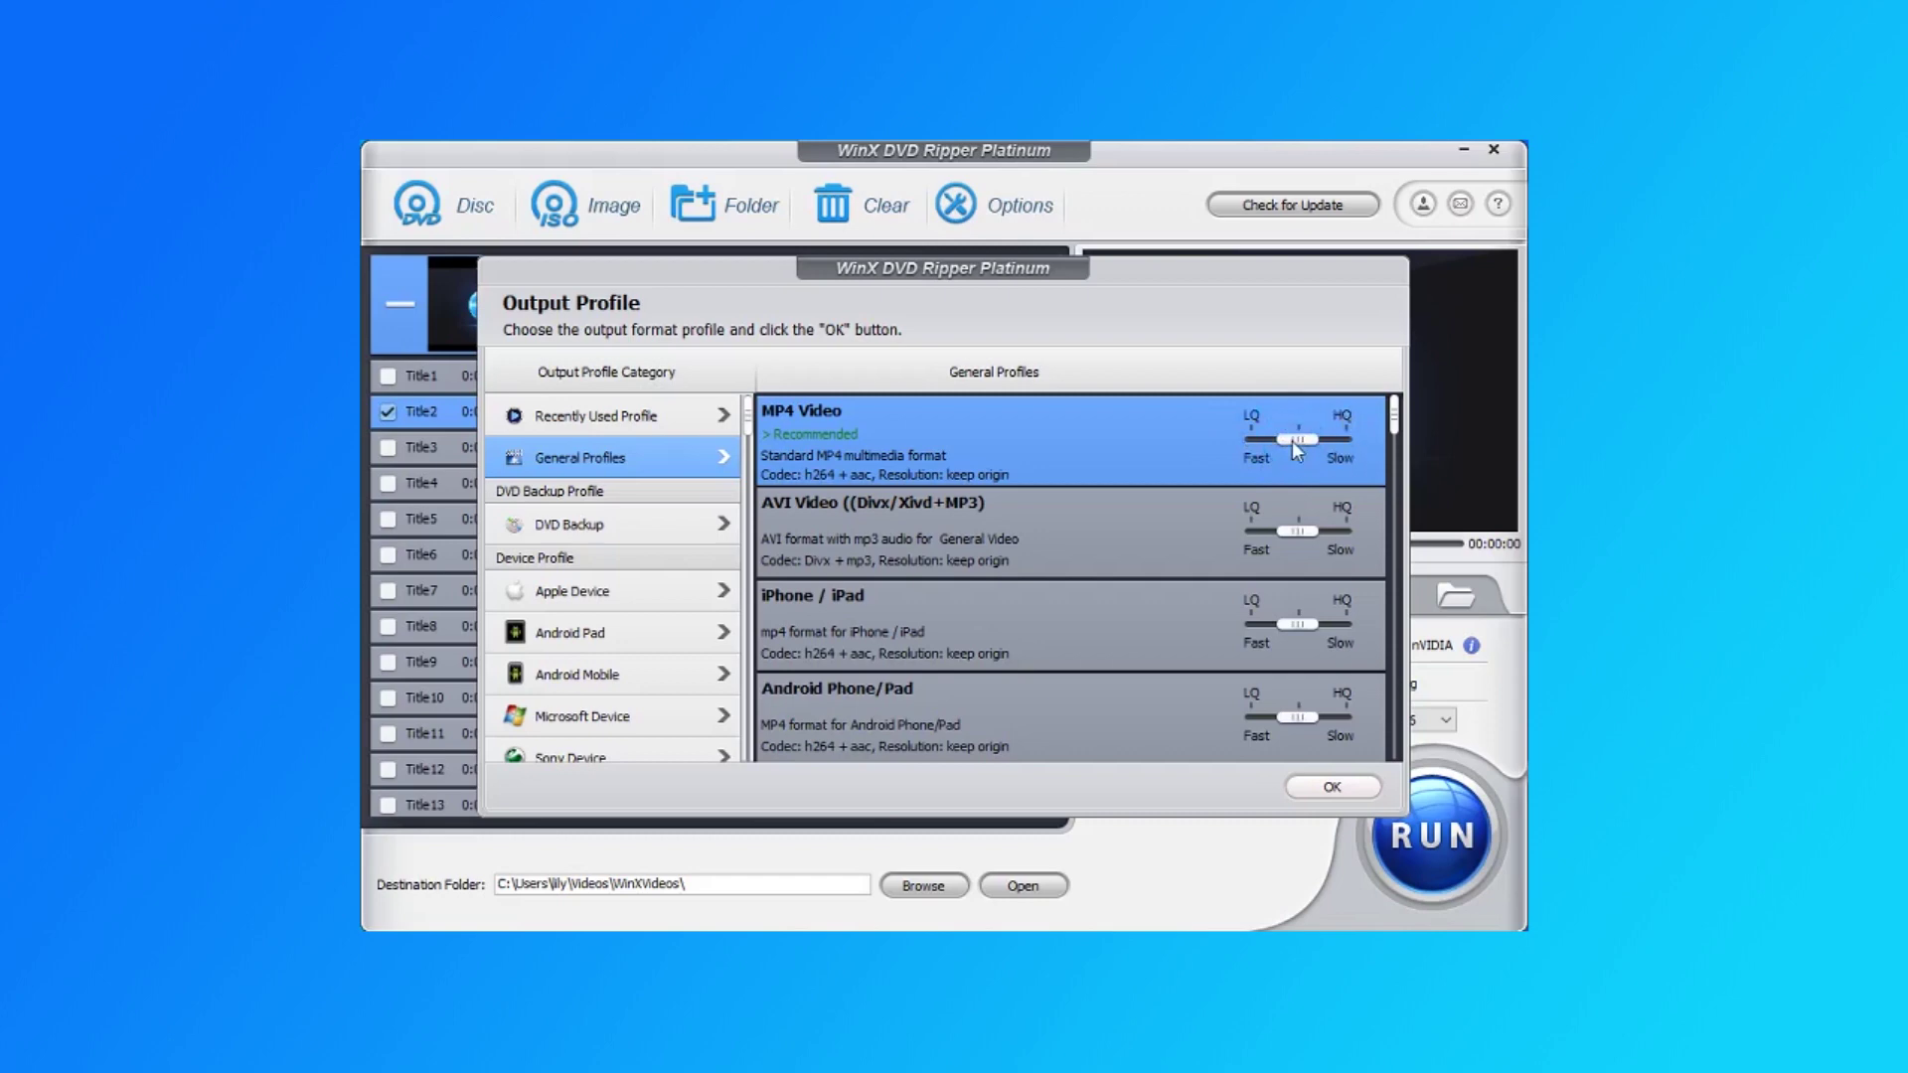
left_click(1332, 788)
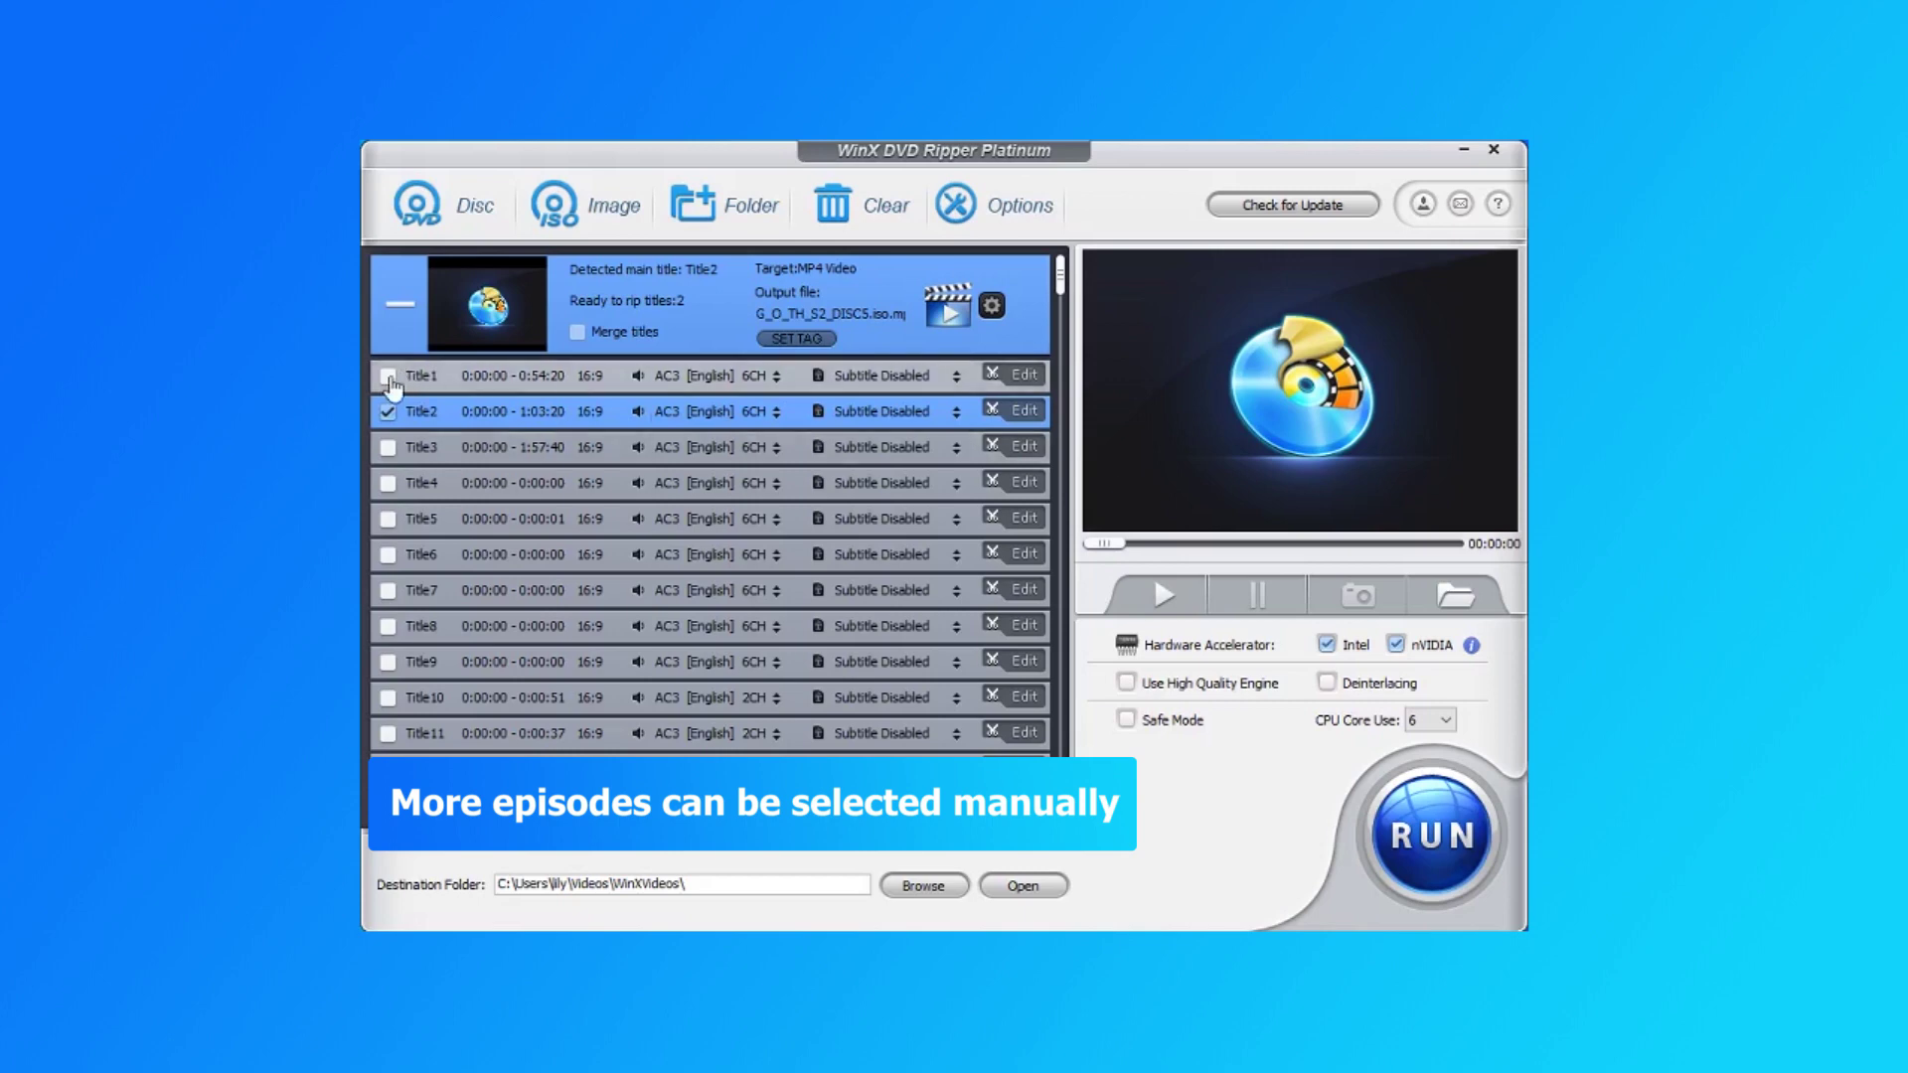
- Tick Title1 despite the main-title warning, keep titles as separate files, and open Title1's edit options
left_click(388, 378)
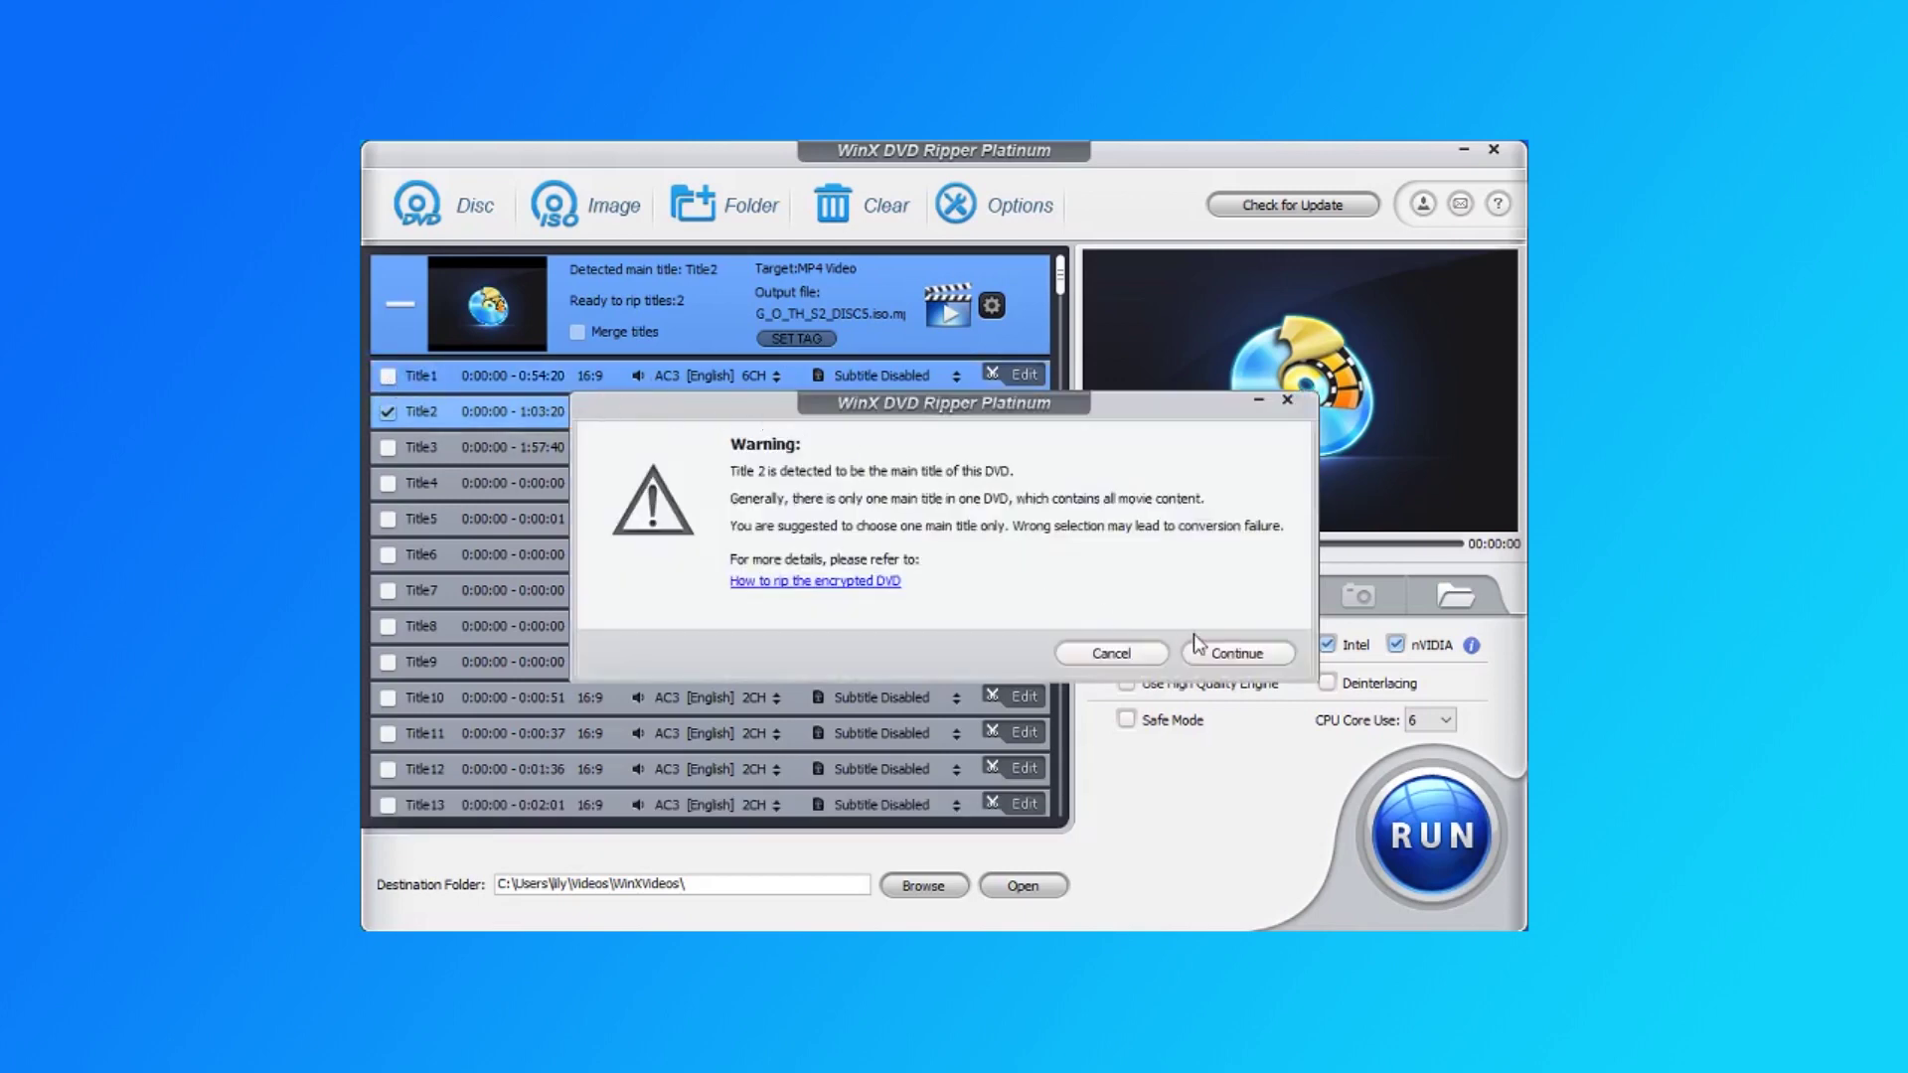
left_click(1237, 653)
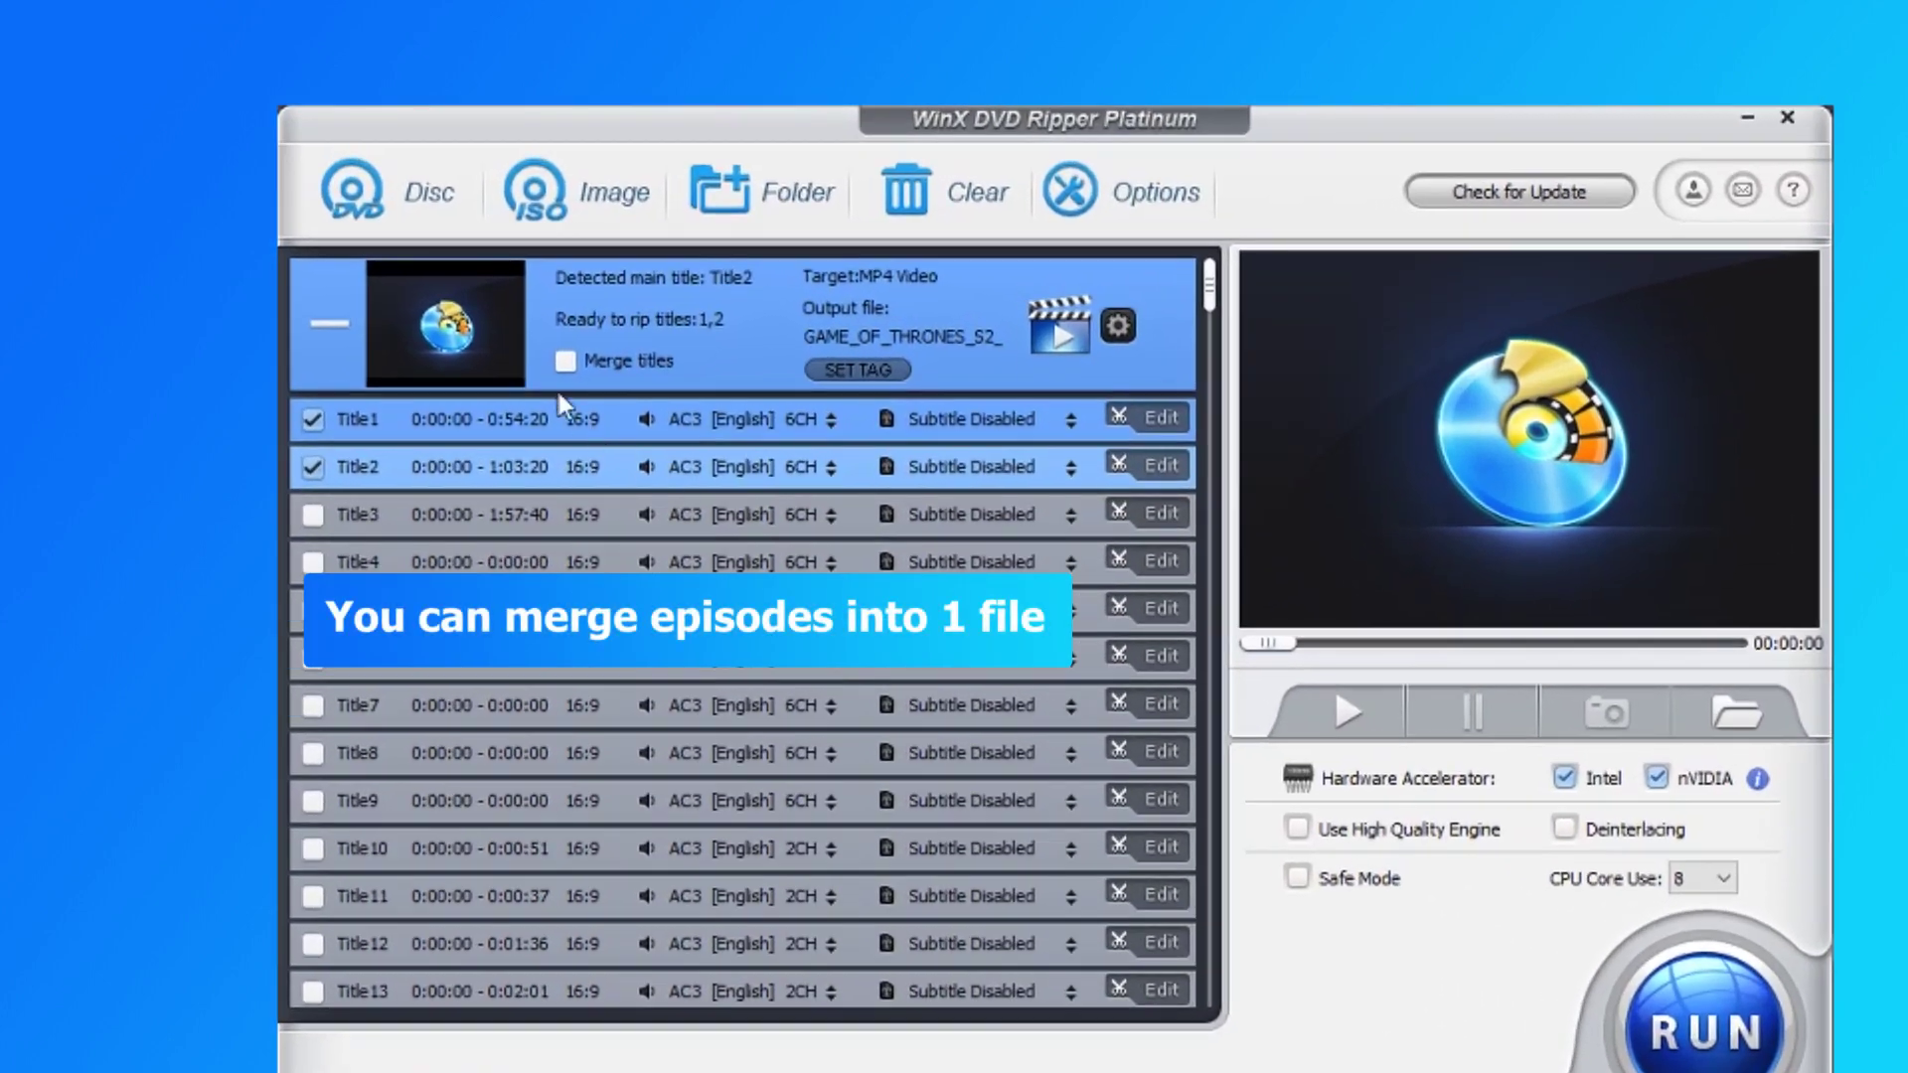
left_click(564, 361)
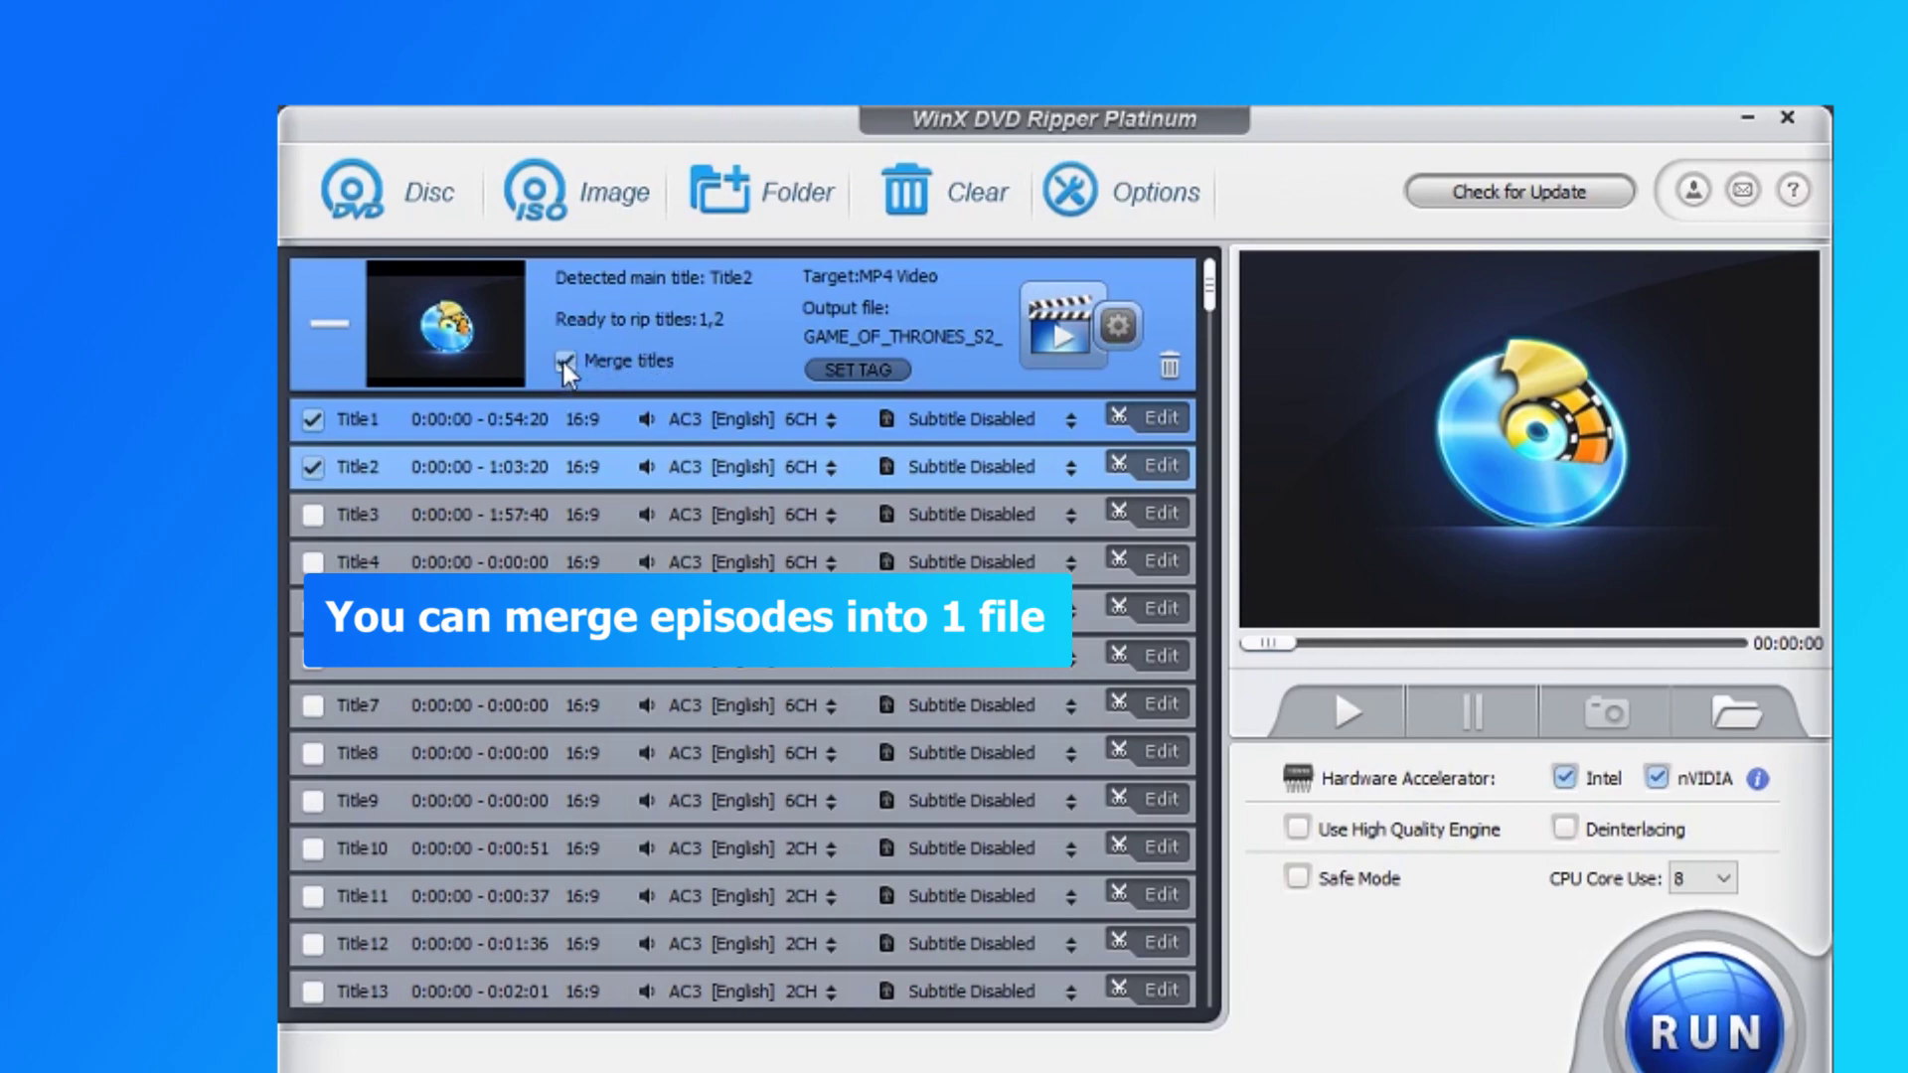
left_click(678, 360)
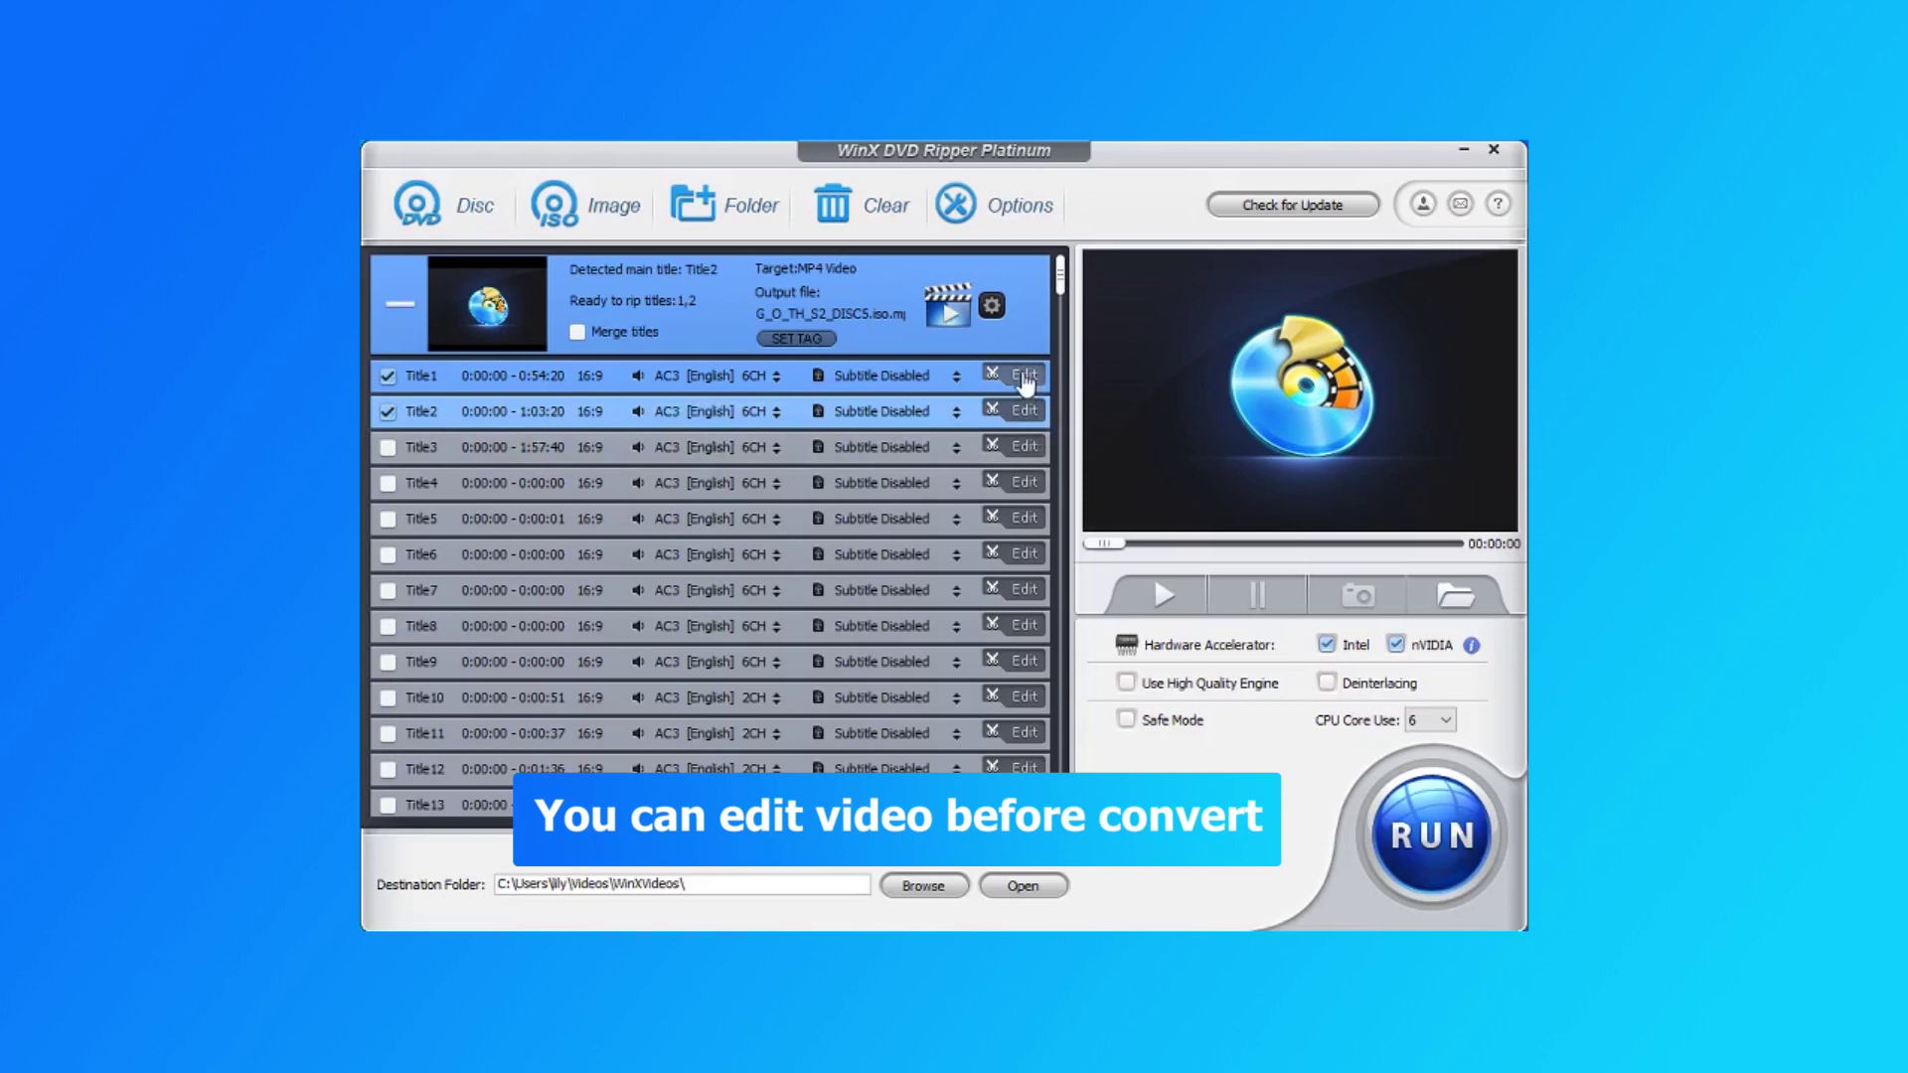
left_click(1023, 378)
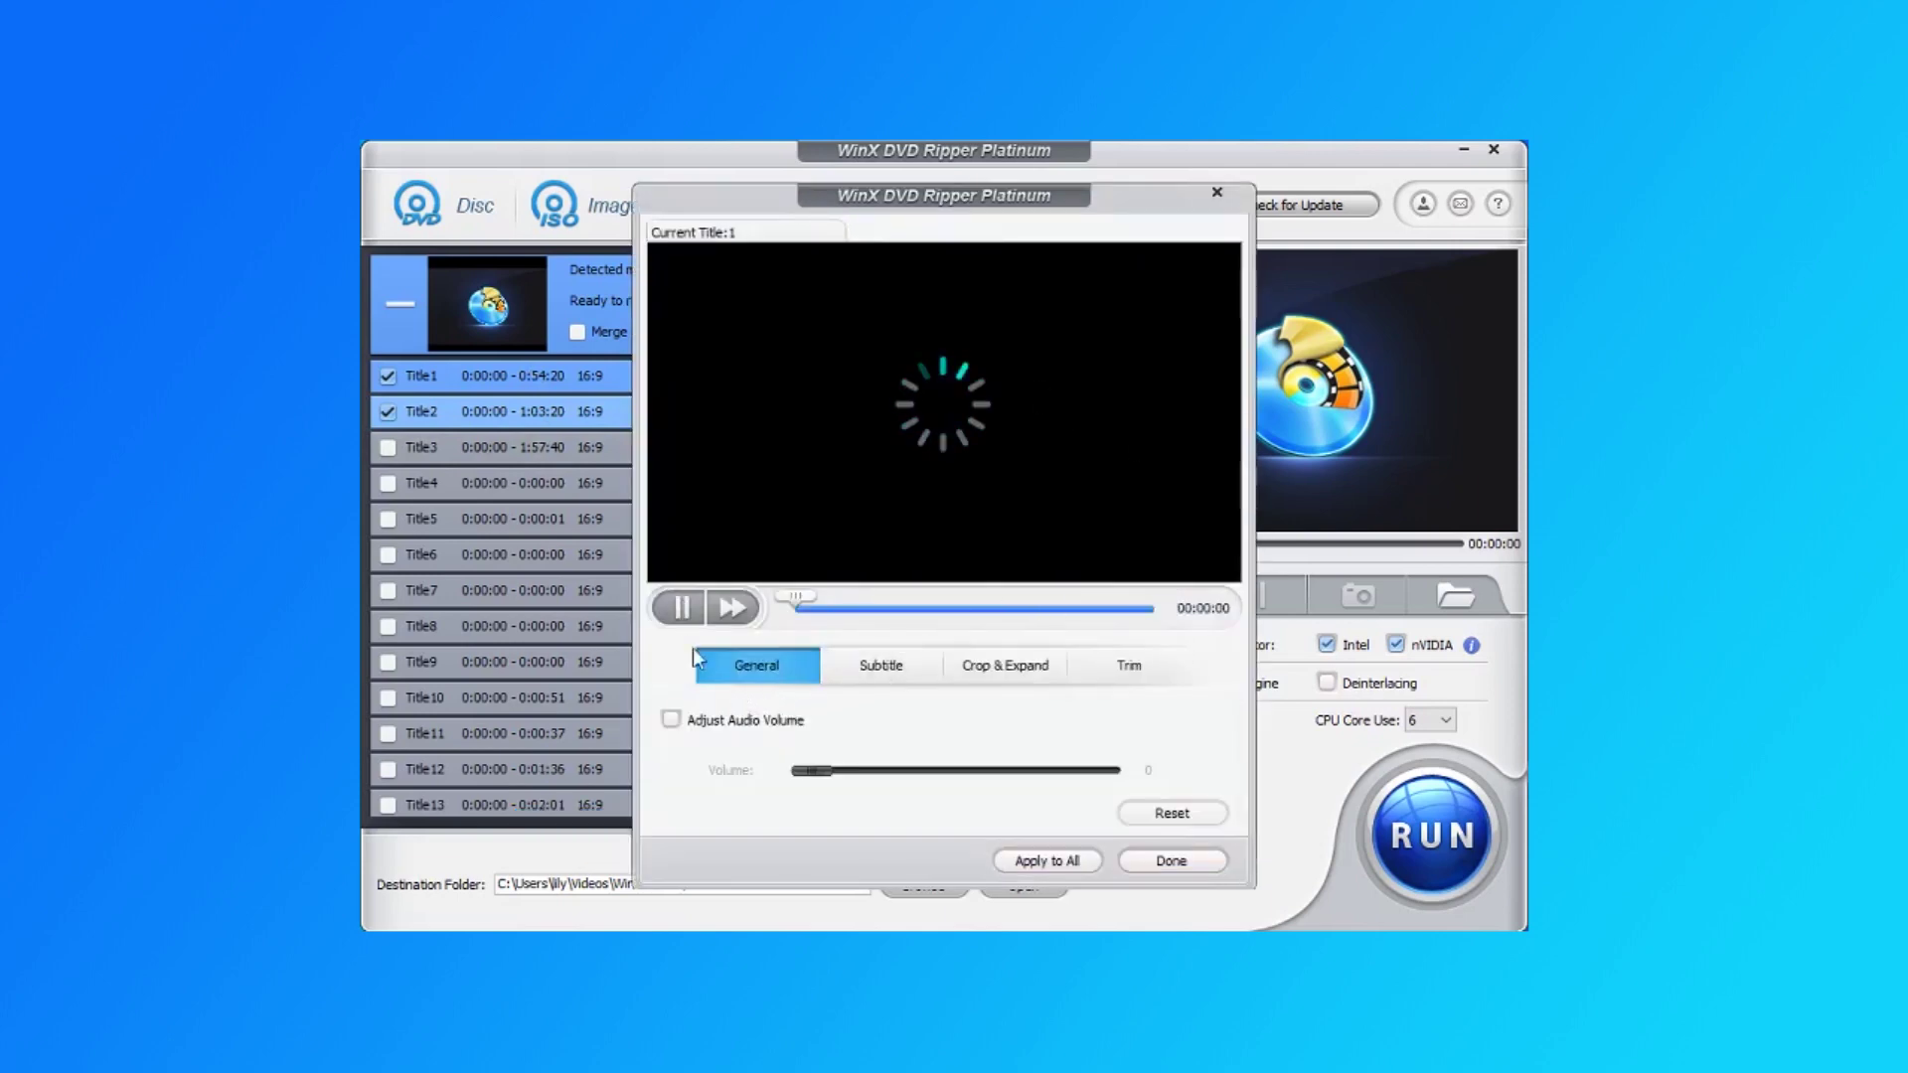
left_click(681, 608)
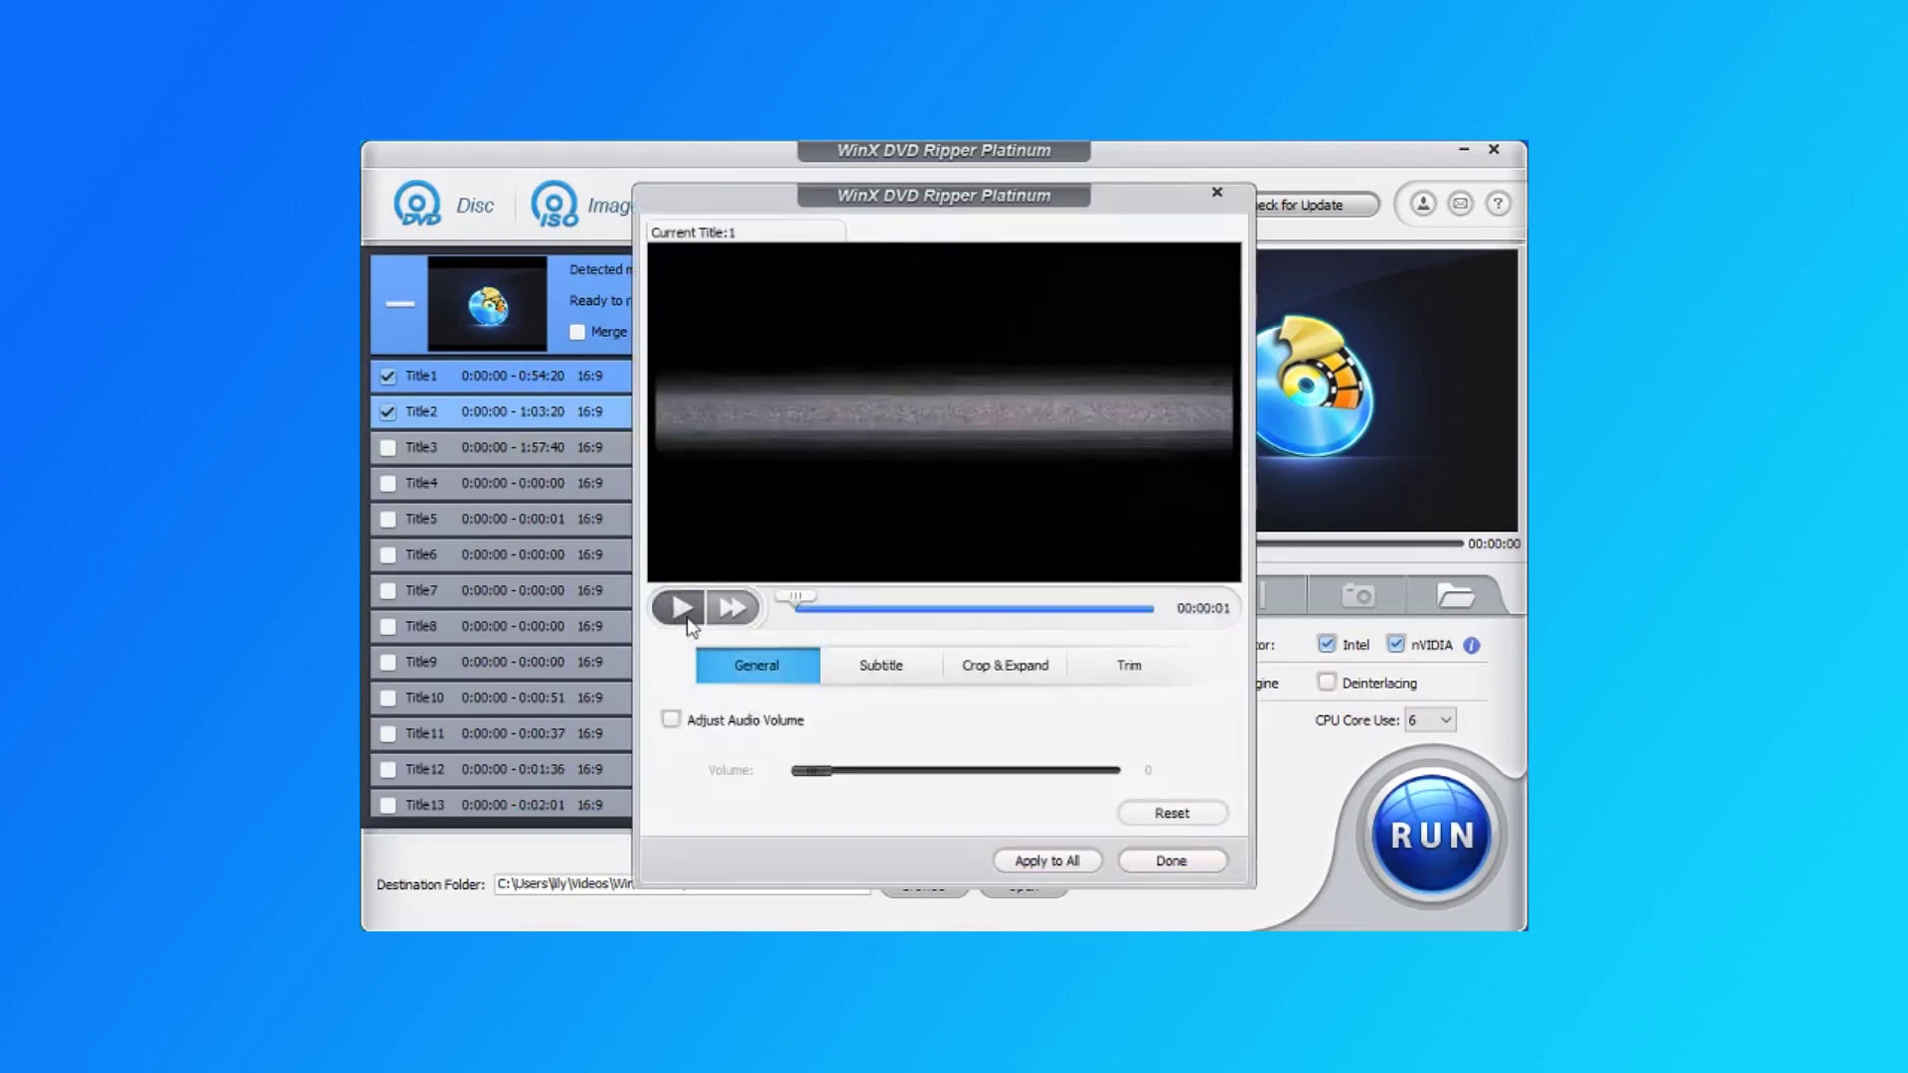
left_click(672, 720)
mouse_move(811, 770)
left_mouse_down()
mouse_move(884, 770)
mouse_move(839, 770)
left_mouse_up()
left_click(1165, 811)
left_click(881, 665)
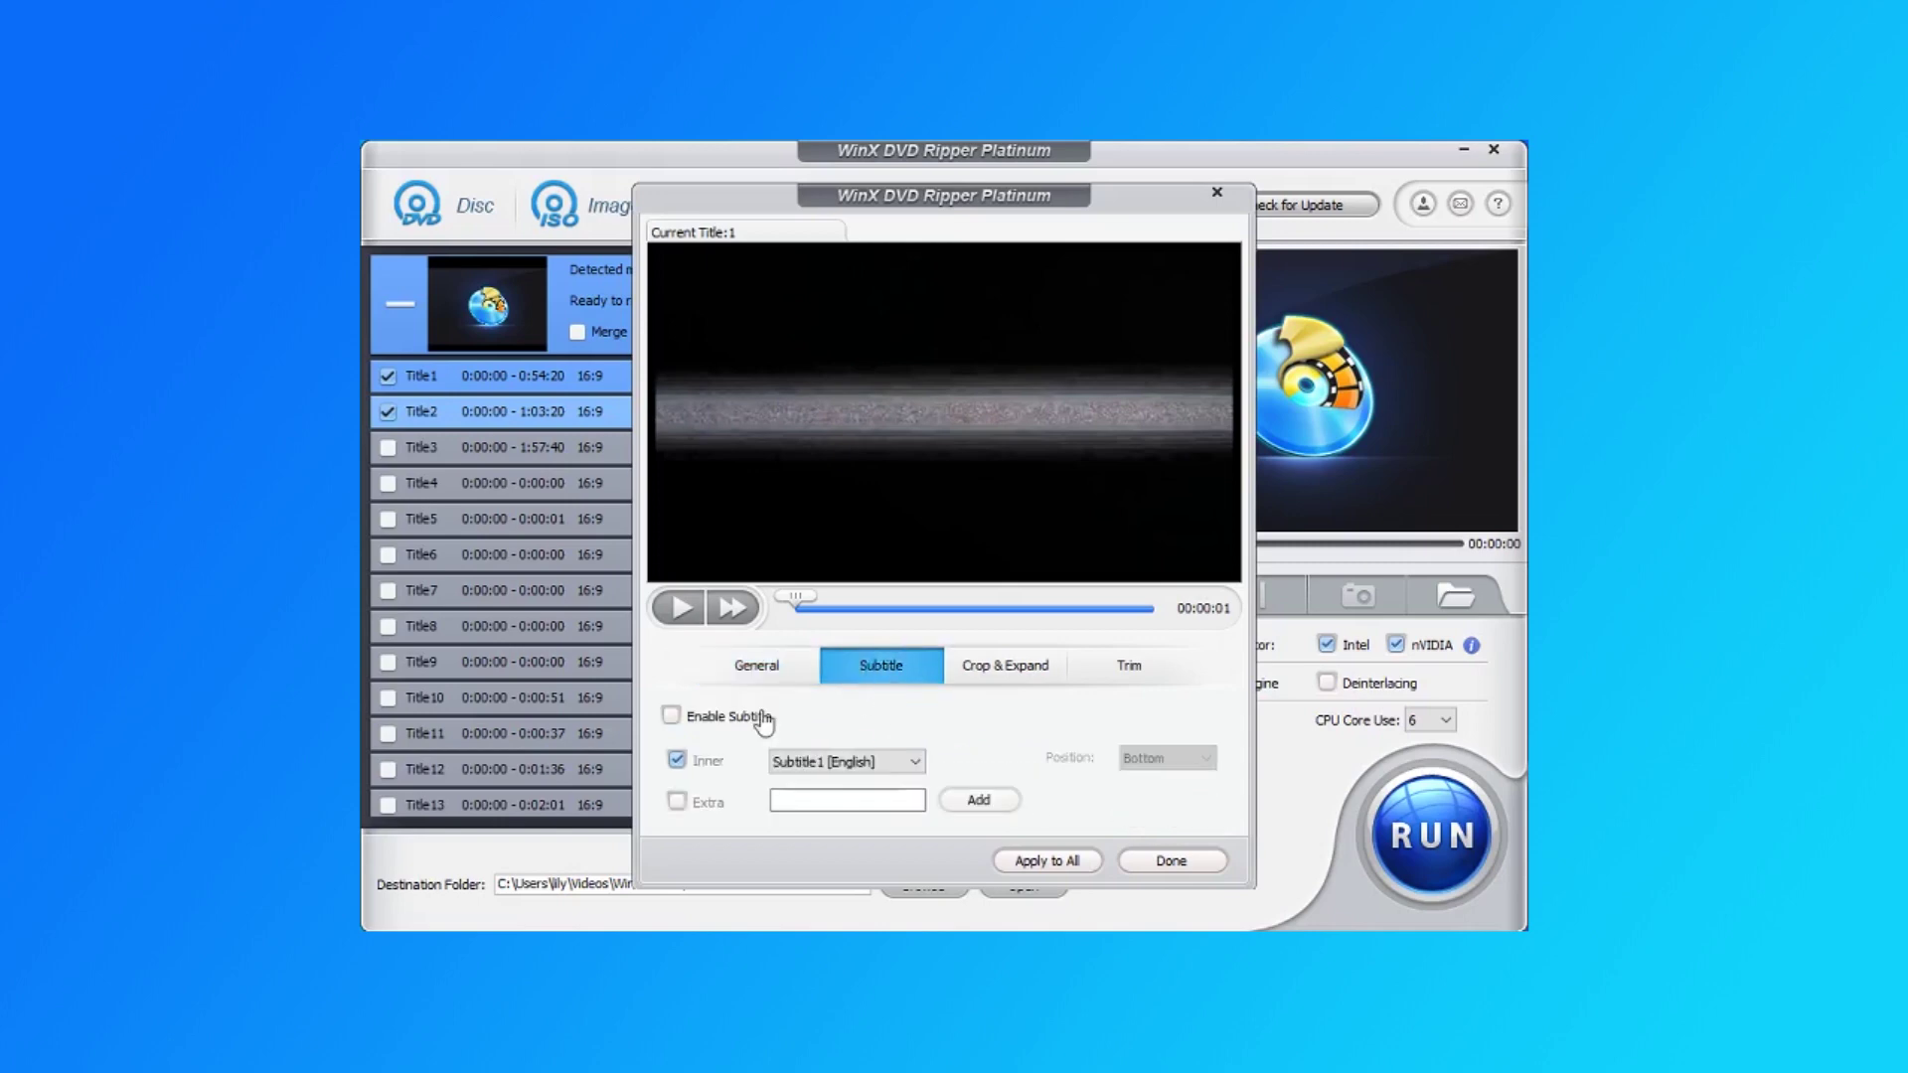
left_click(762, 717)
left_click(679, 801)
left_click(678, 801)
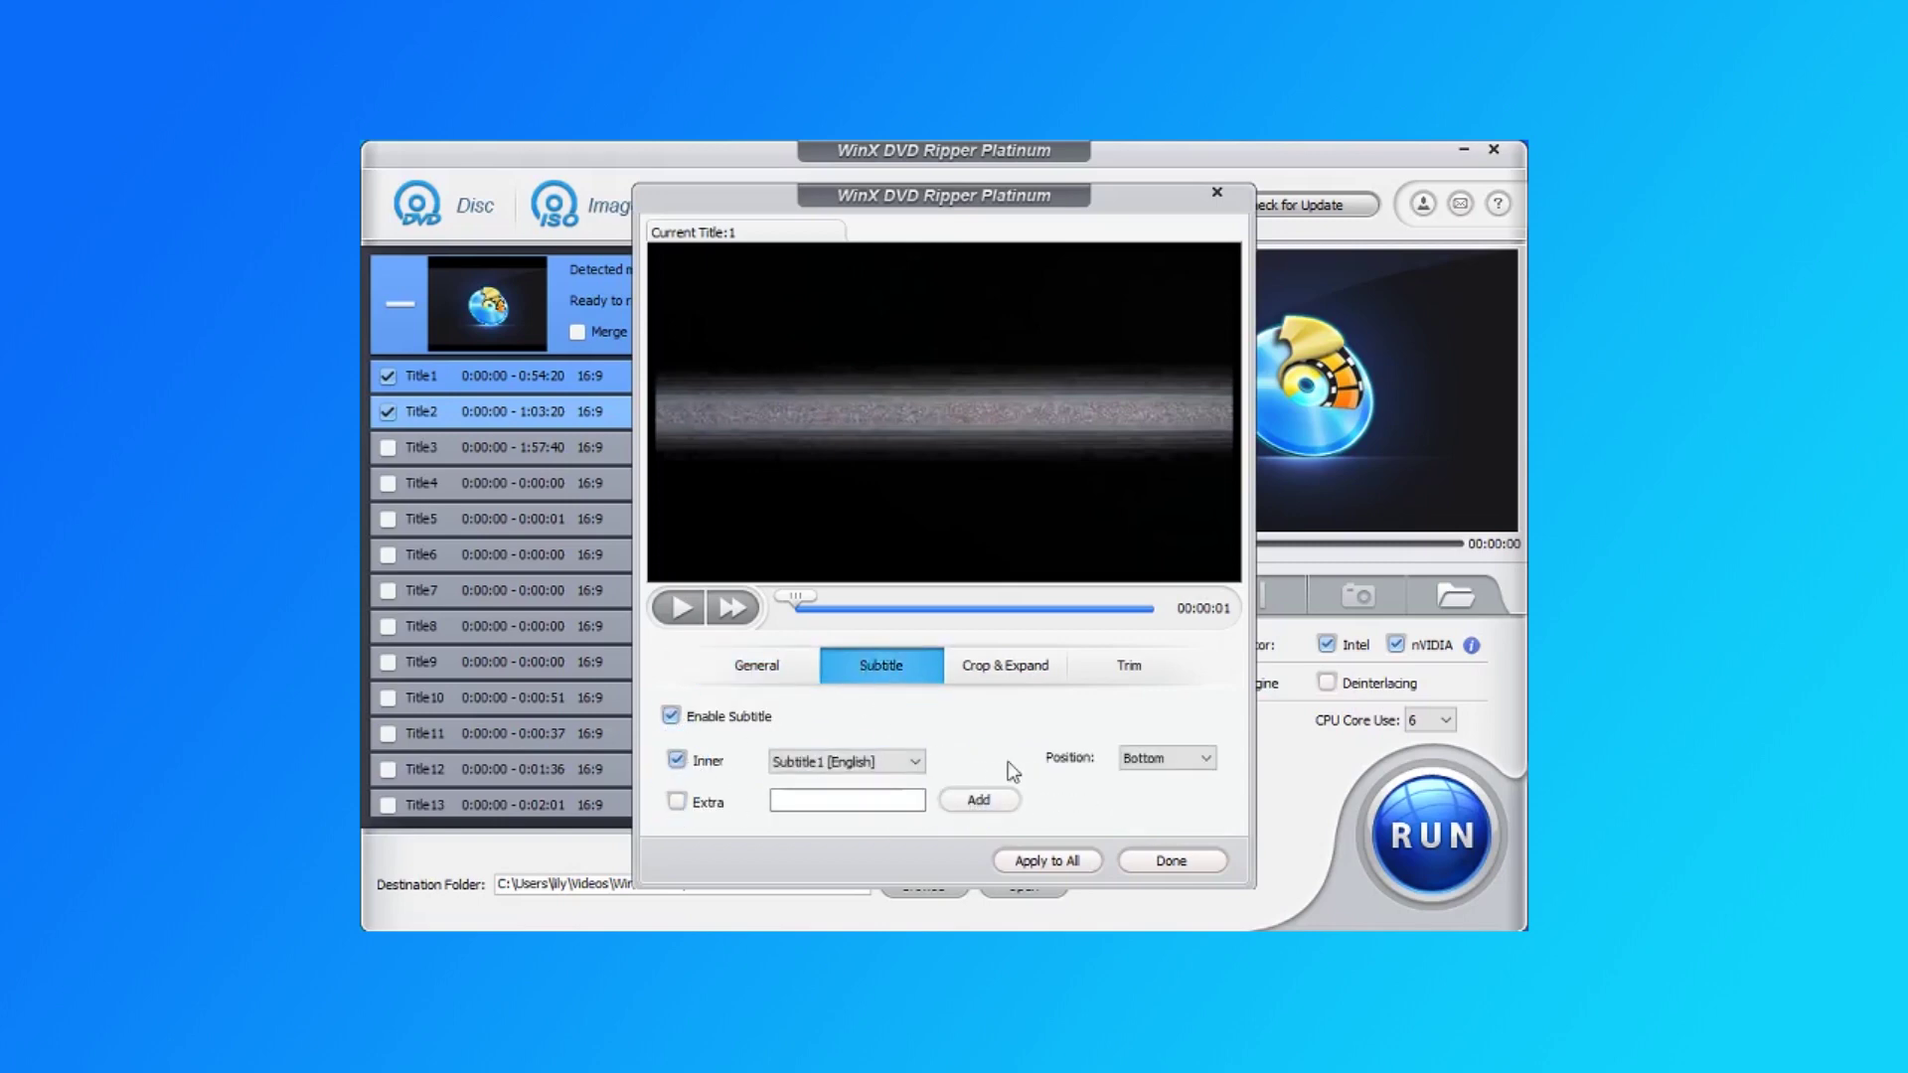
left_click(1168, 758)
left_click(1157, 776)
left_click(860, 717)
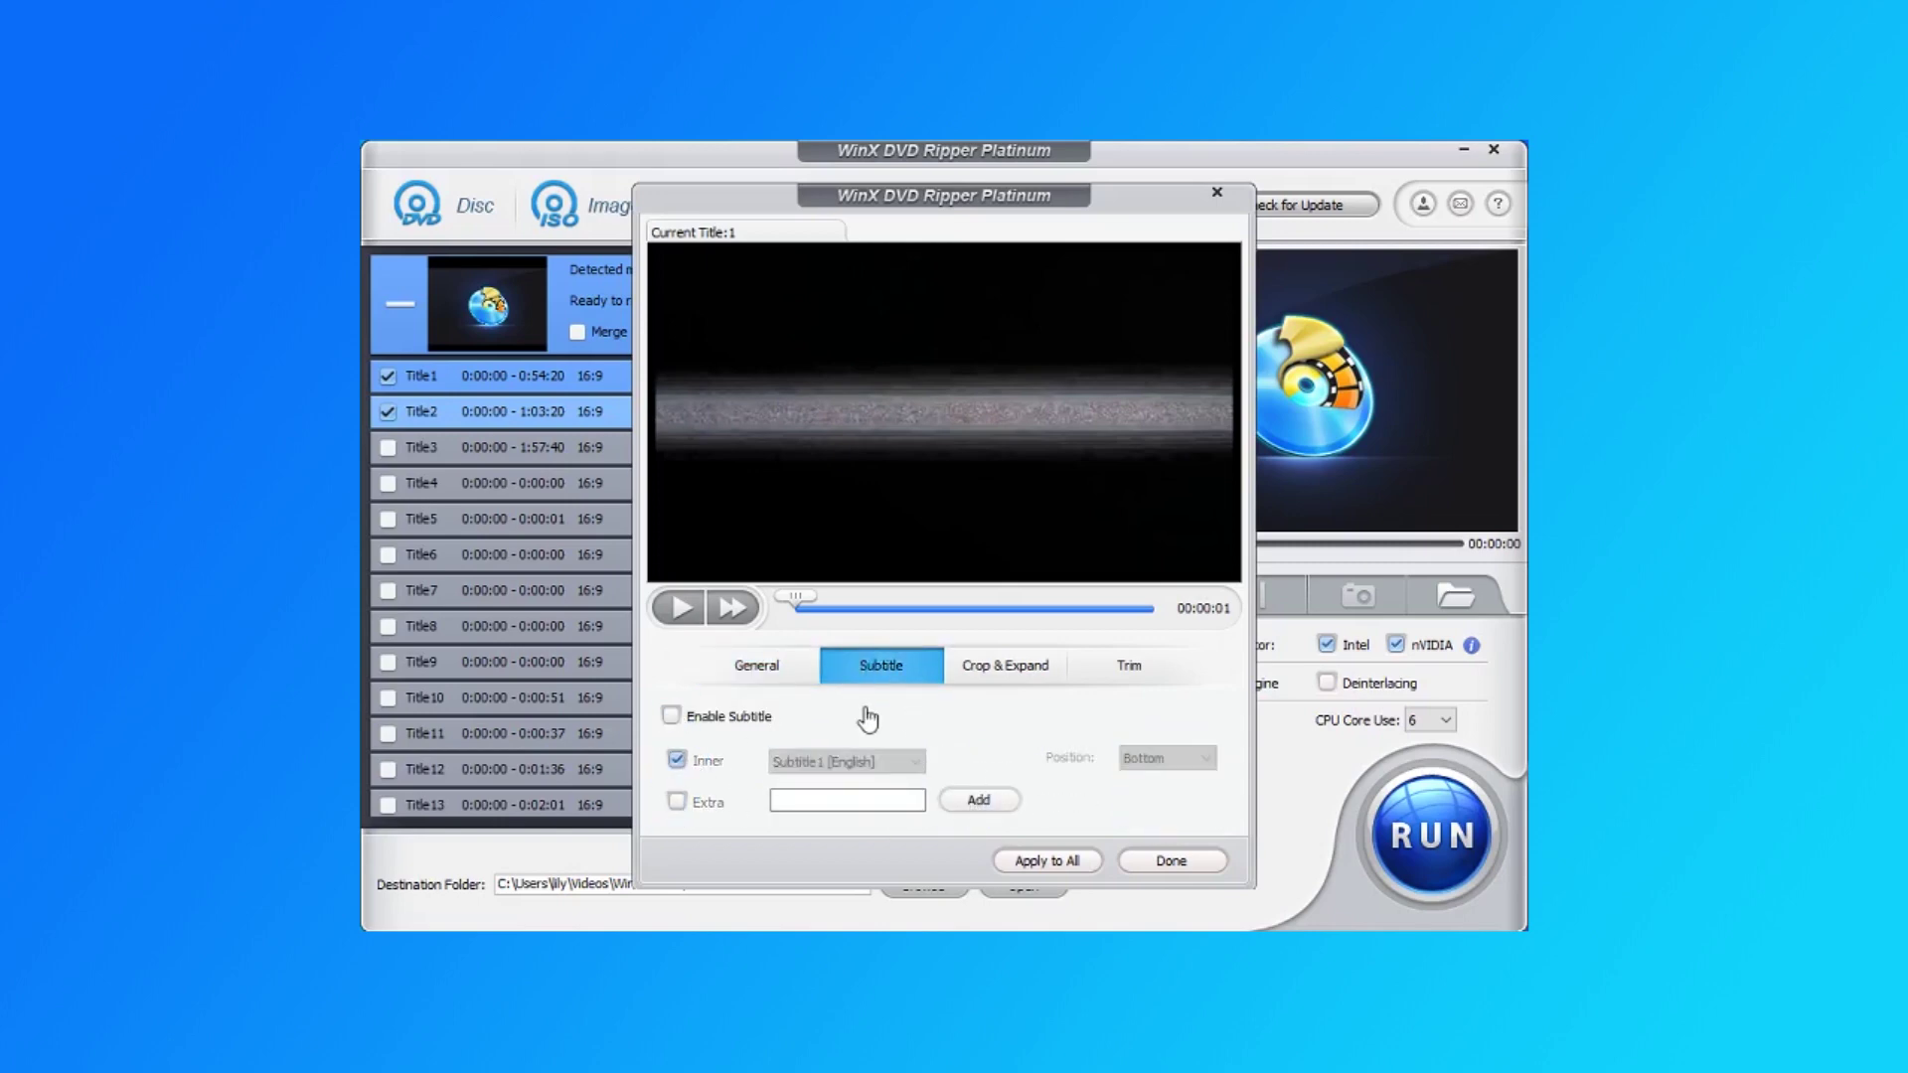
left_click(1010, 679)
left_click(671, 719)
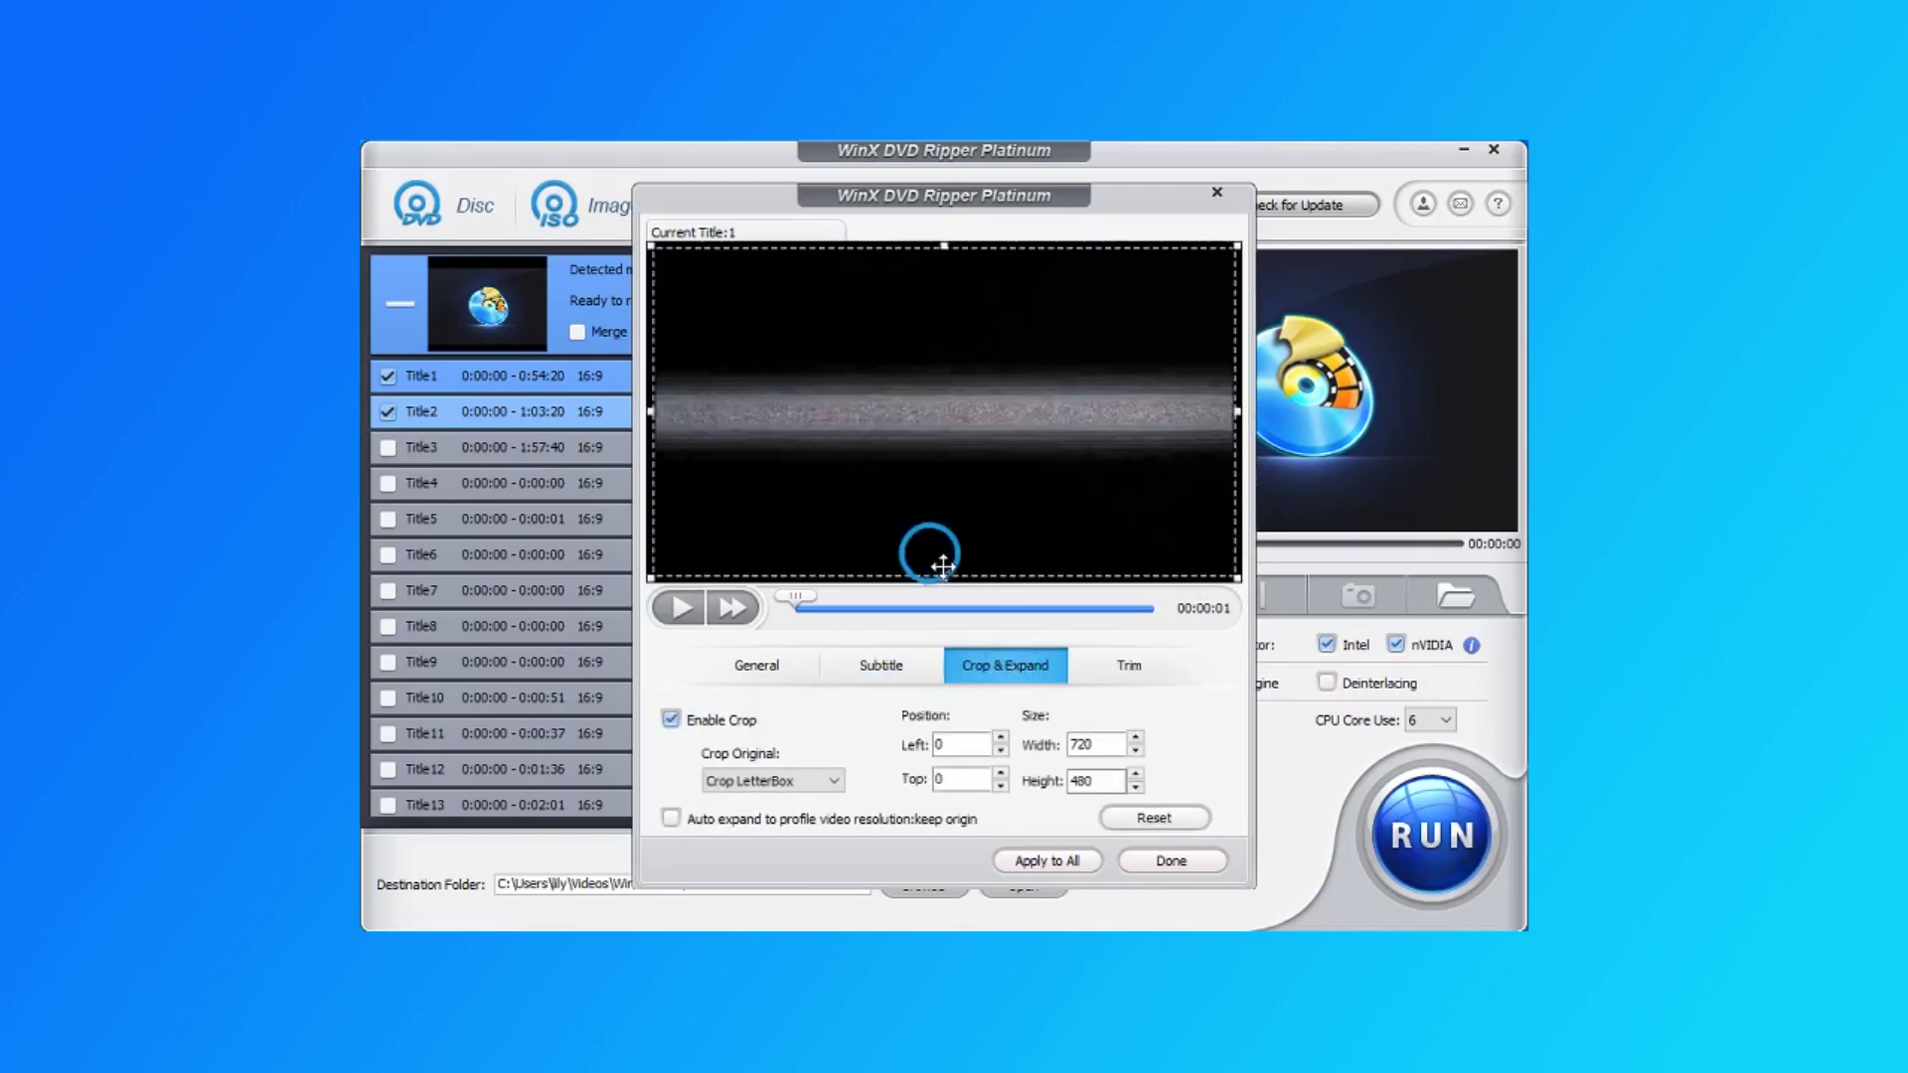
mouse_move(944, 580)
left_mouse_down()
mouse_move(939, 482)
mouse_move(942, 604)
left_mouse_up()
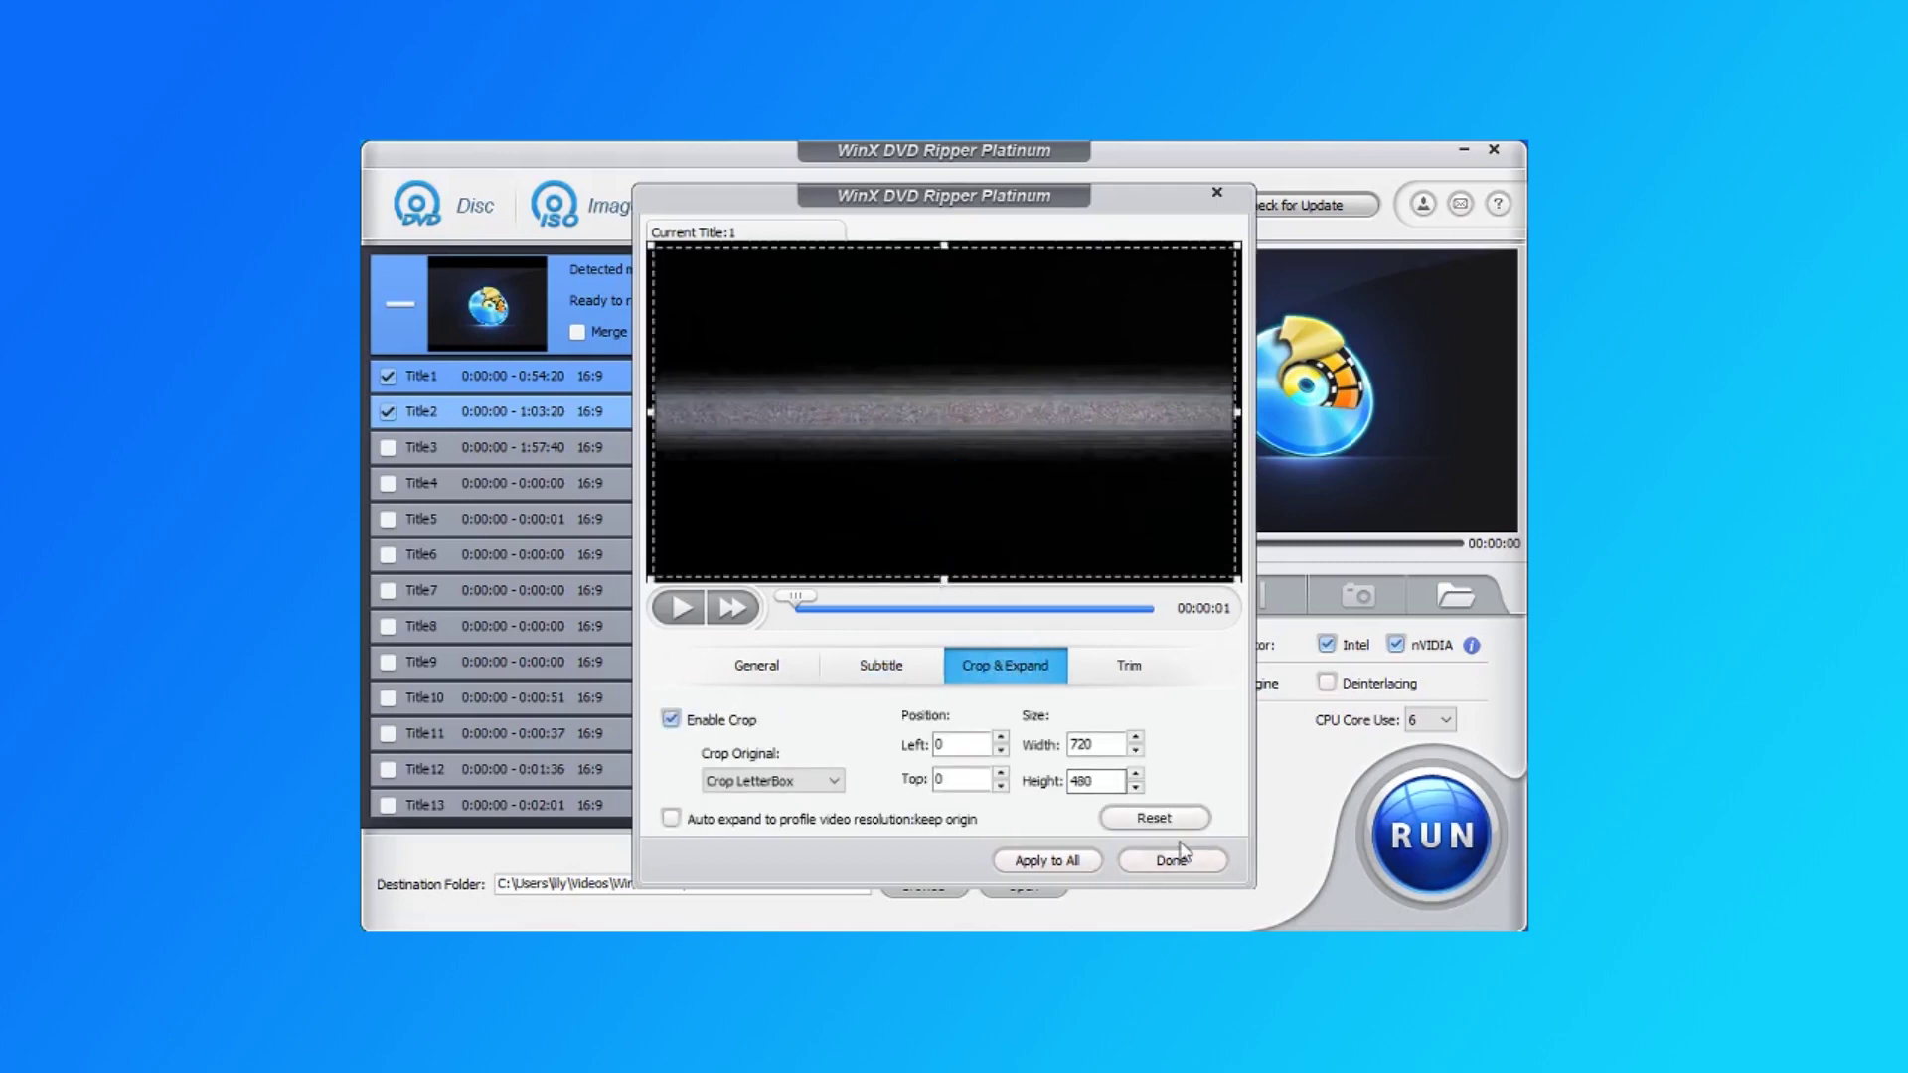
left_click(1154, 817)
left_click(1128, 664)
left_click(672, 721)
left_click(840, 759)
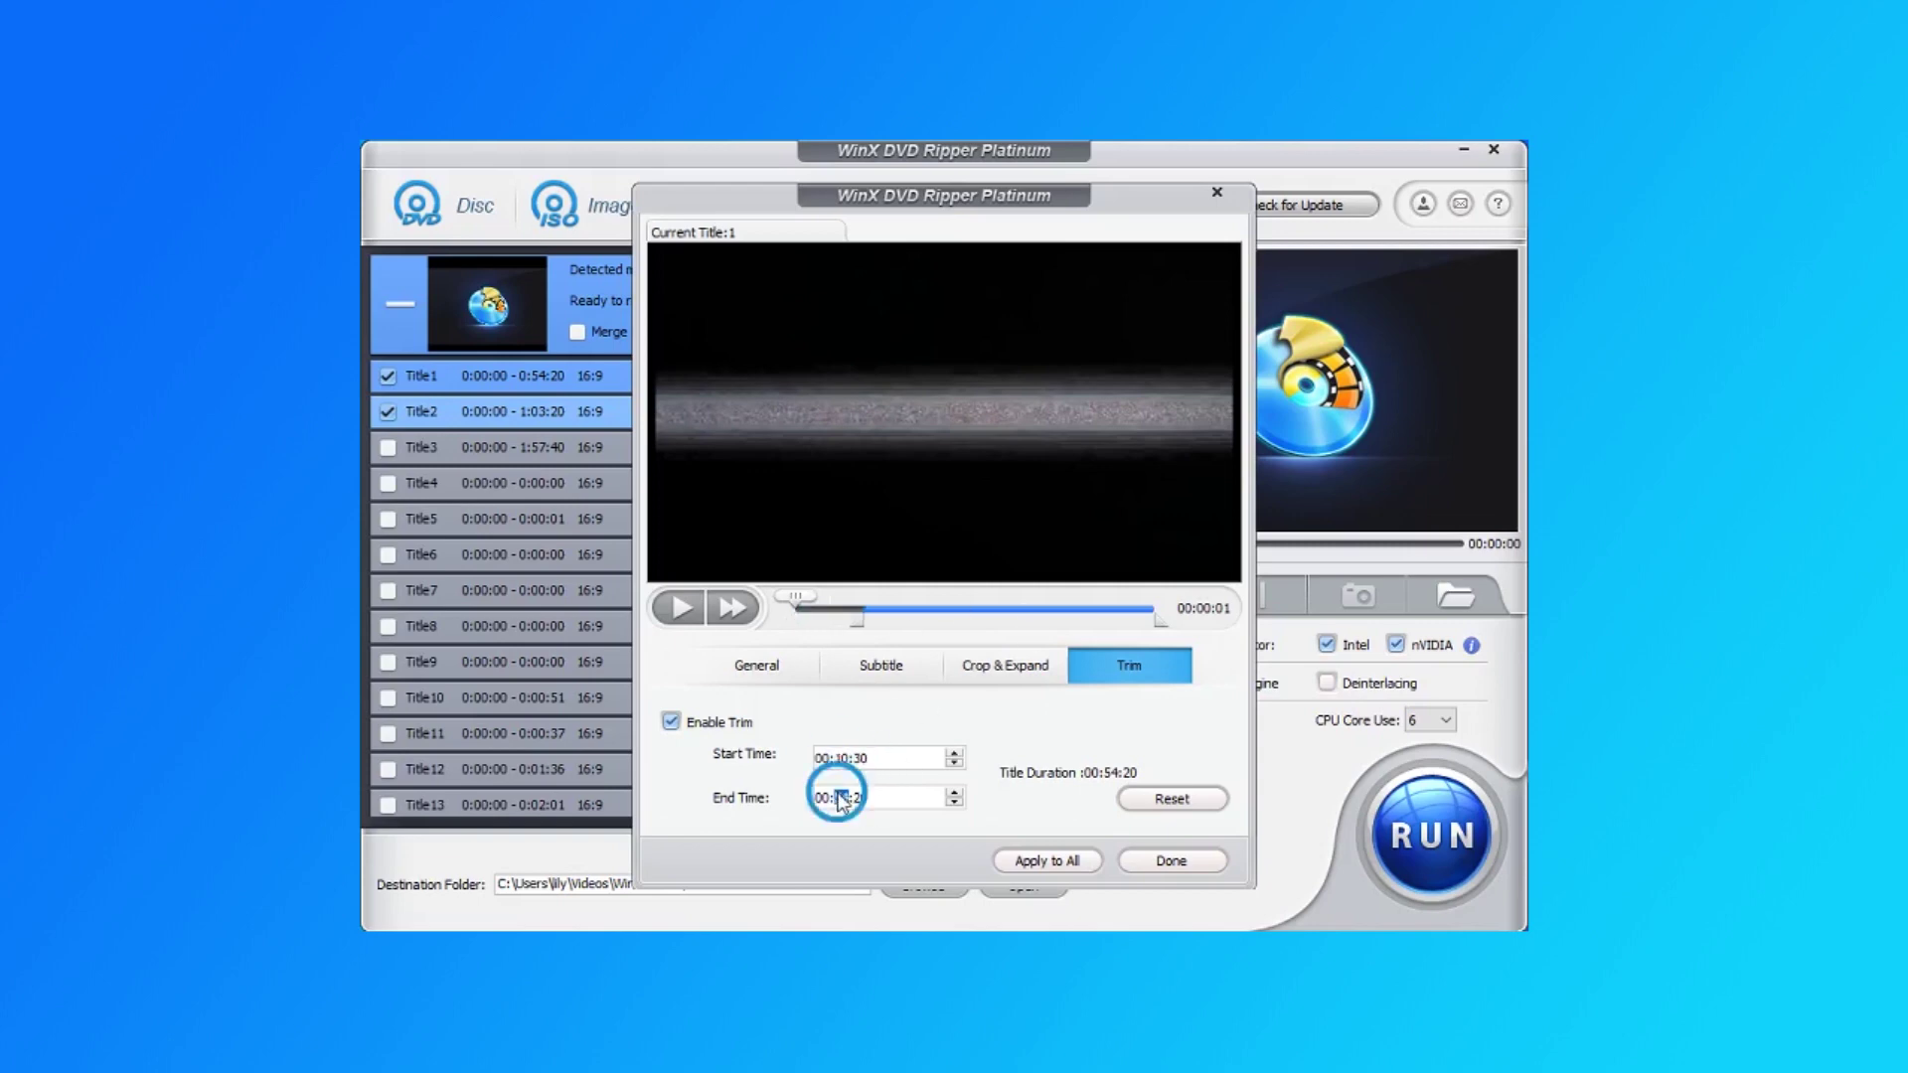
left_click(840, 798)
left_click(1192, 799)
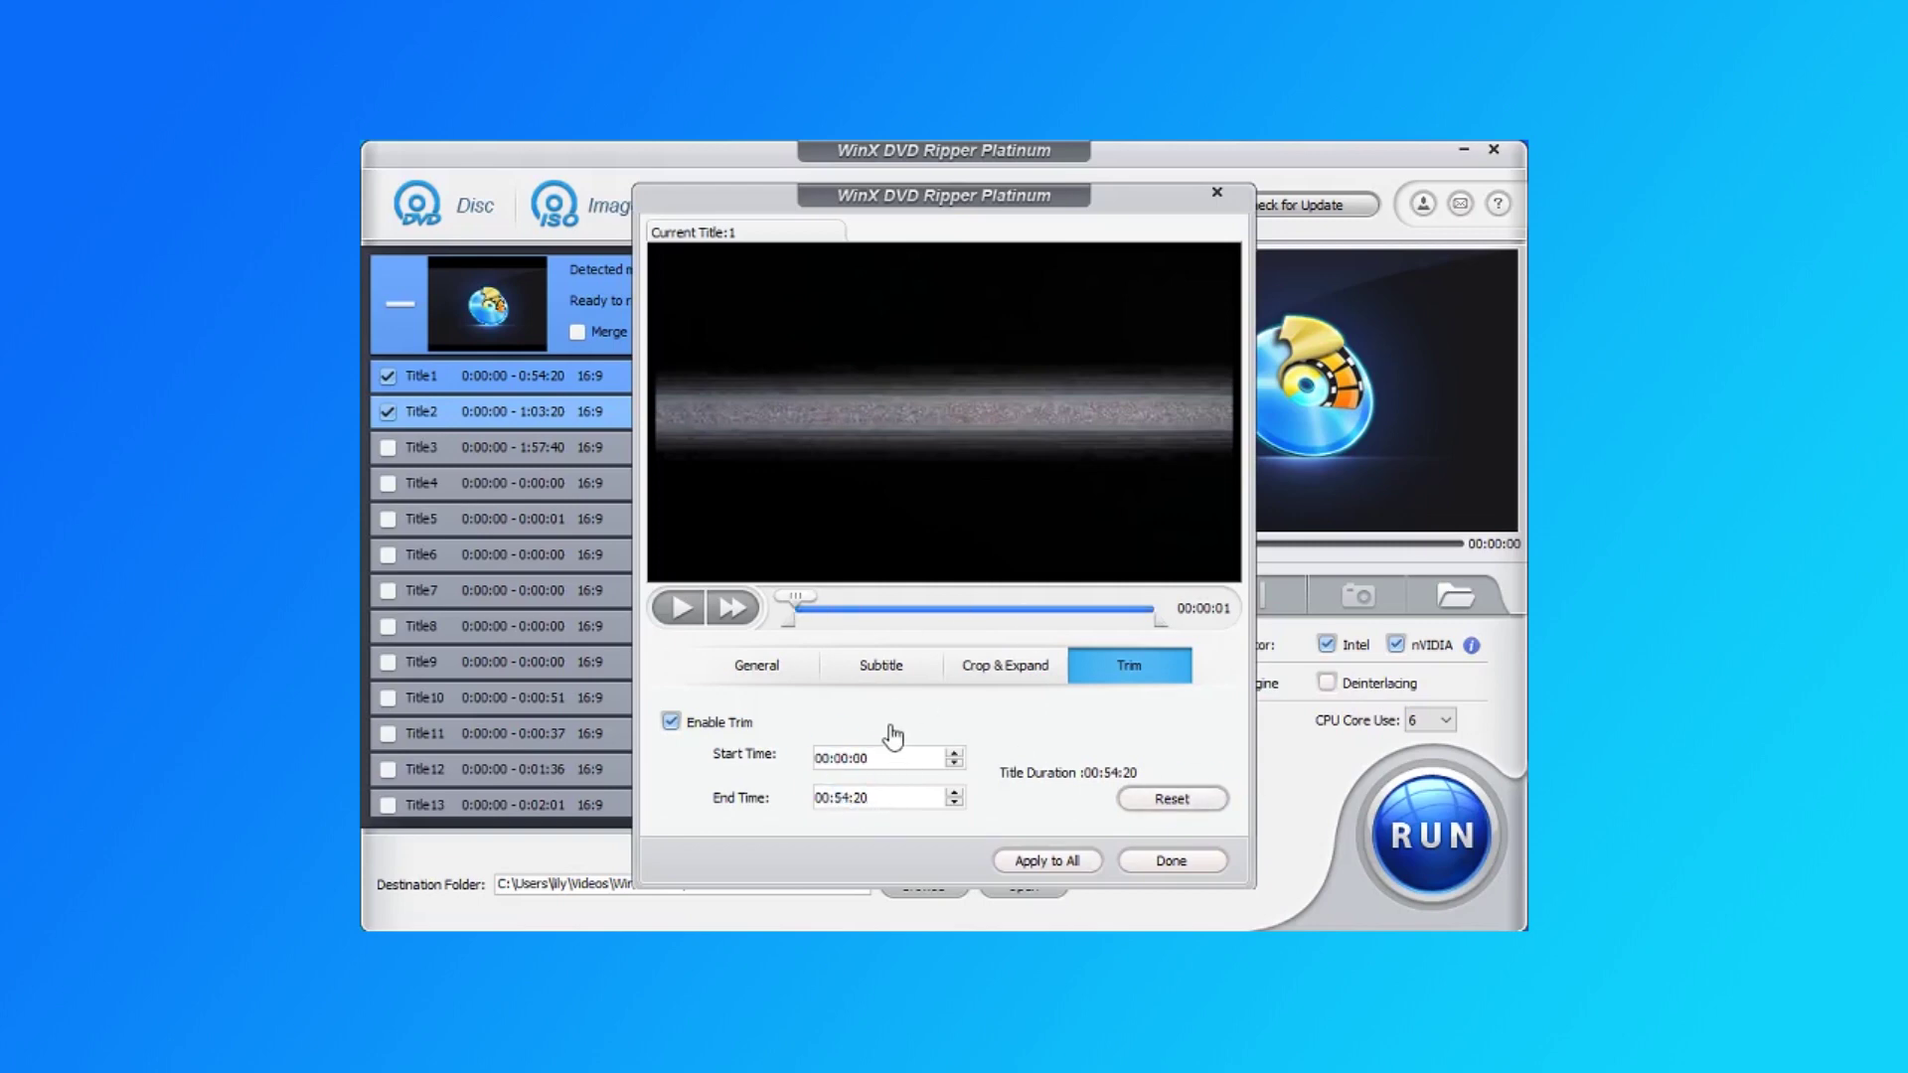
left_click(1172, 862)
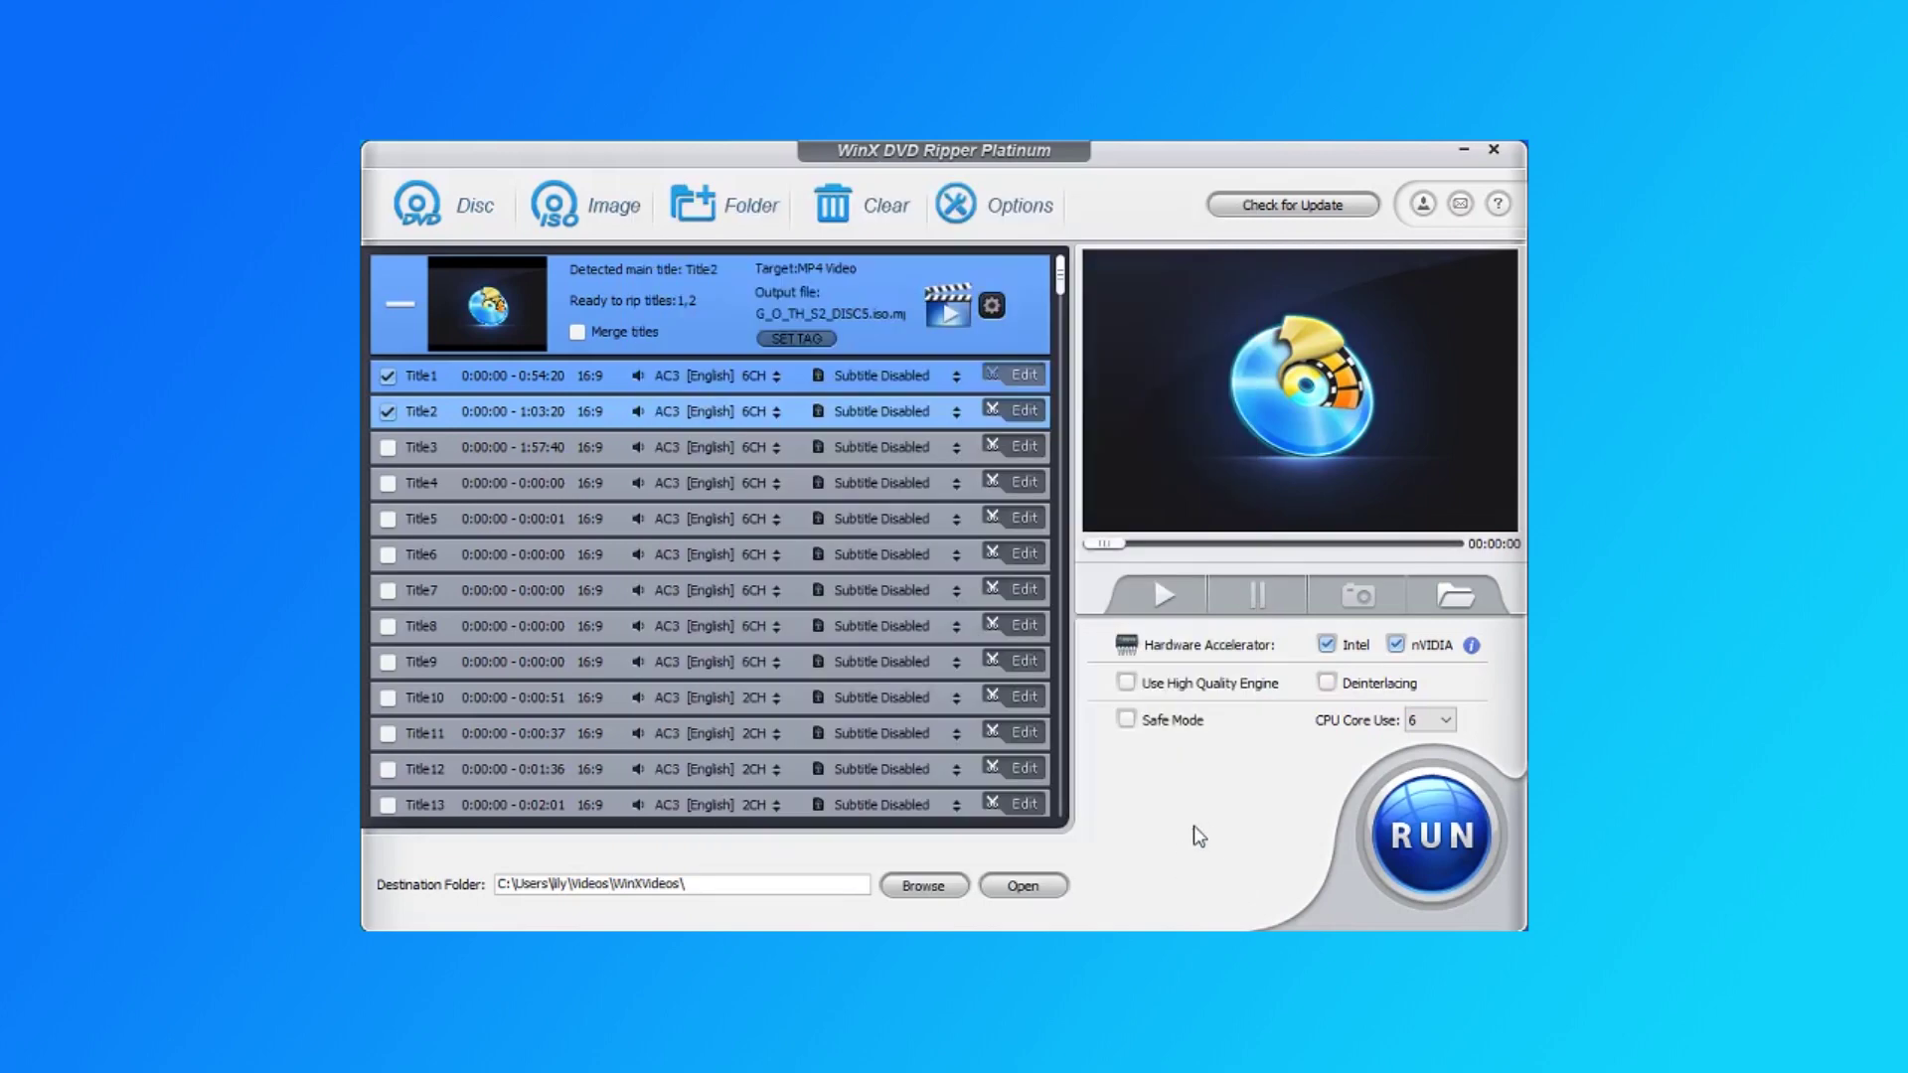
left_click(992, 305)
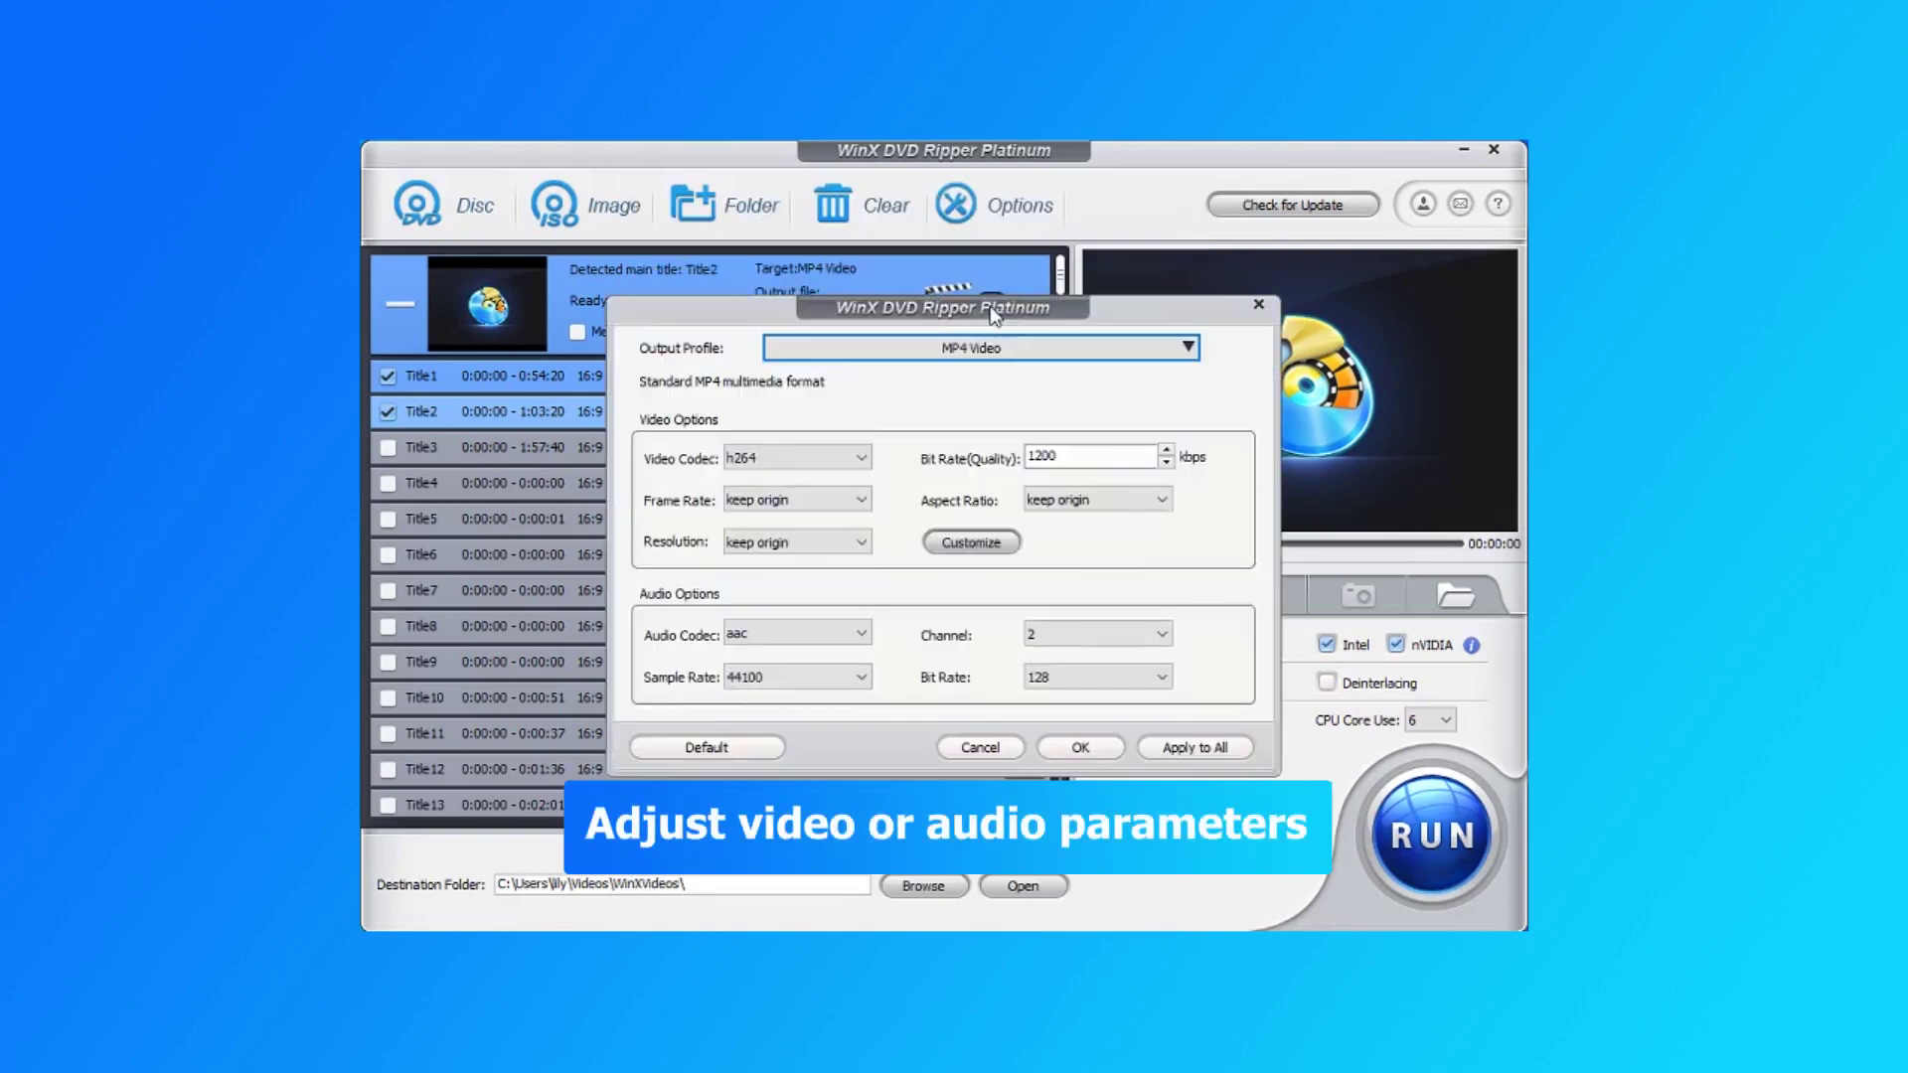
left_click(825, 499)
left_click(825, 500)
left_click(827, 541)
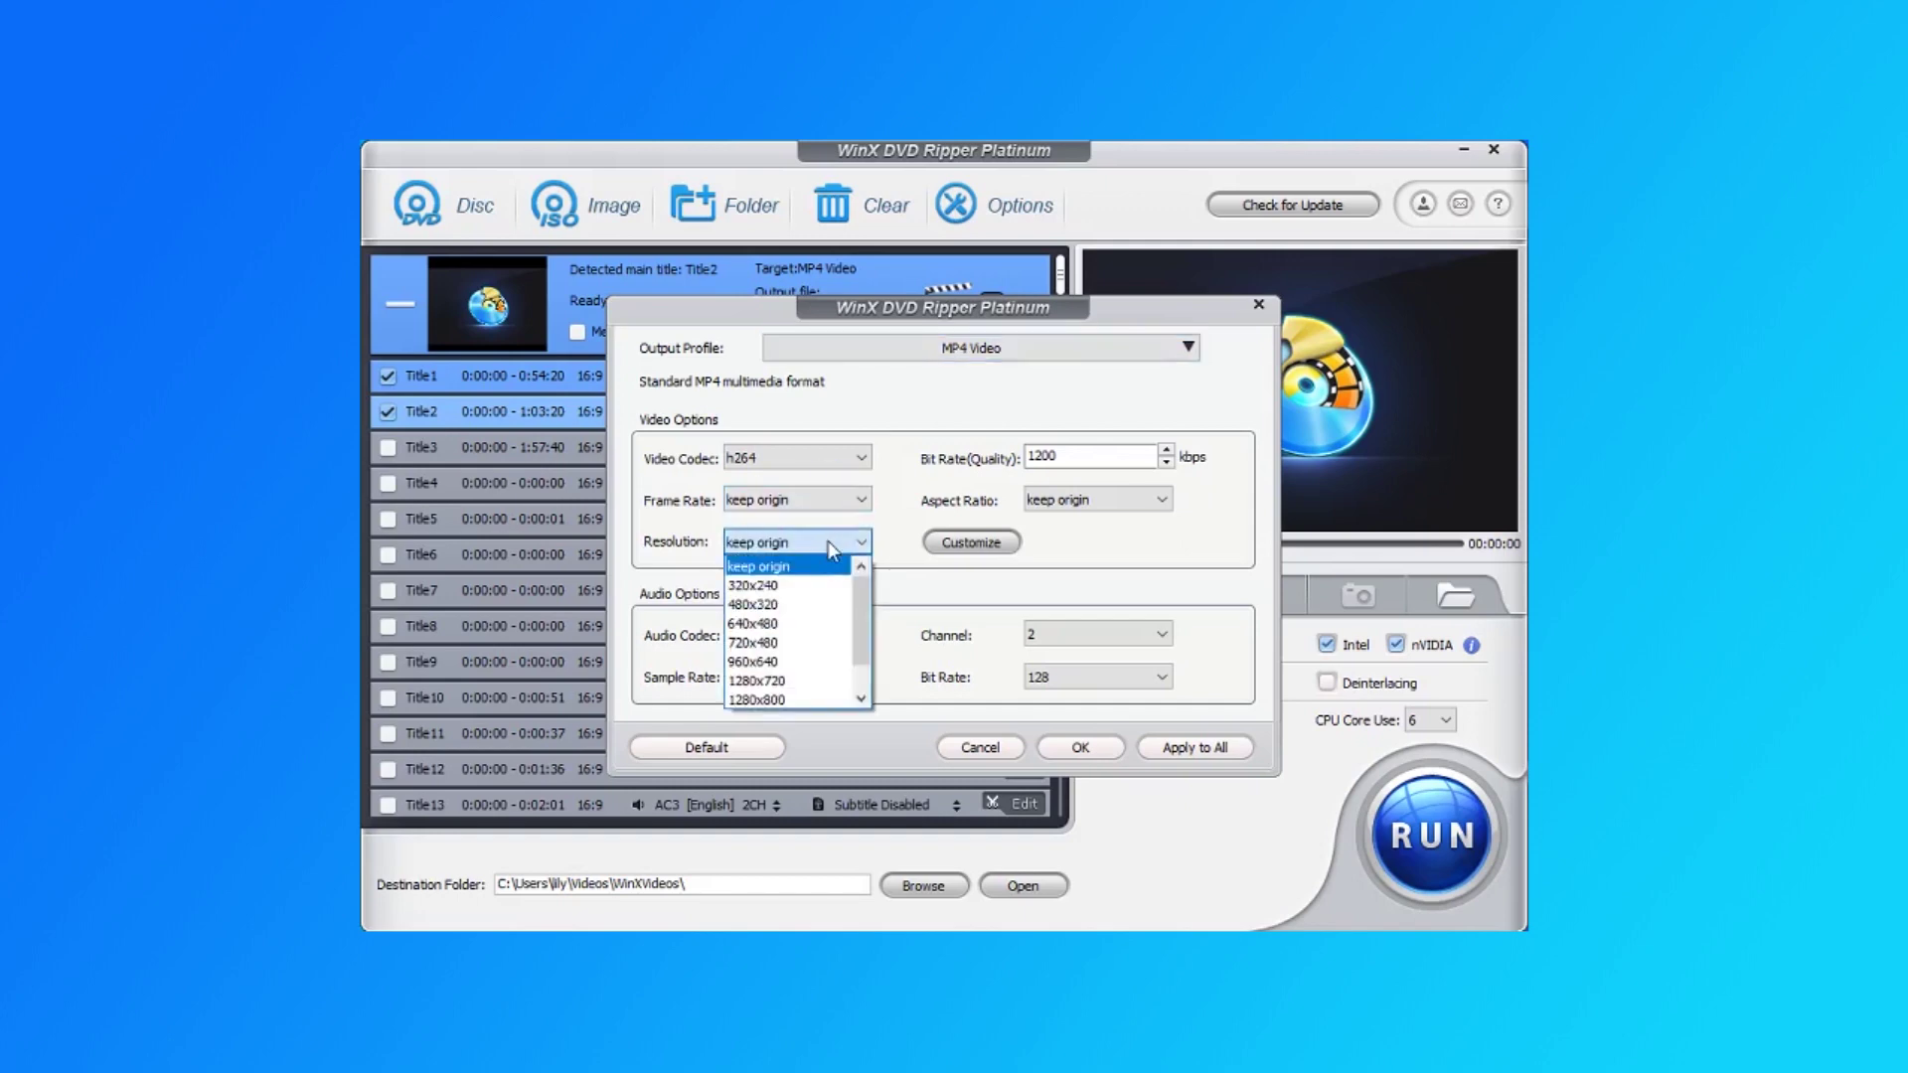
left_click(887, 542)
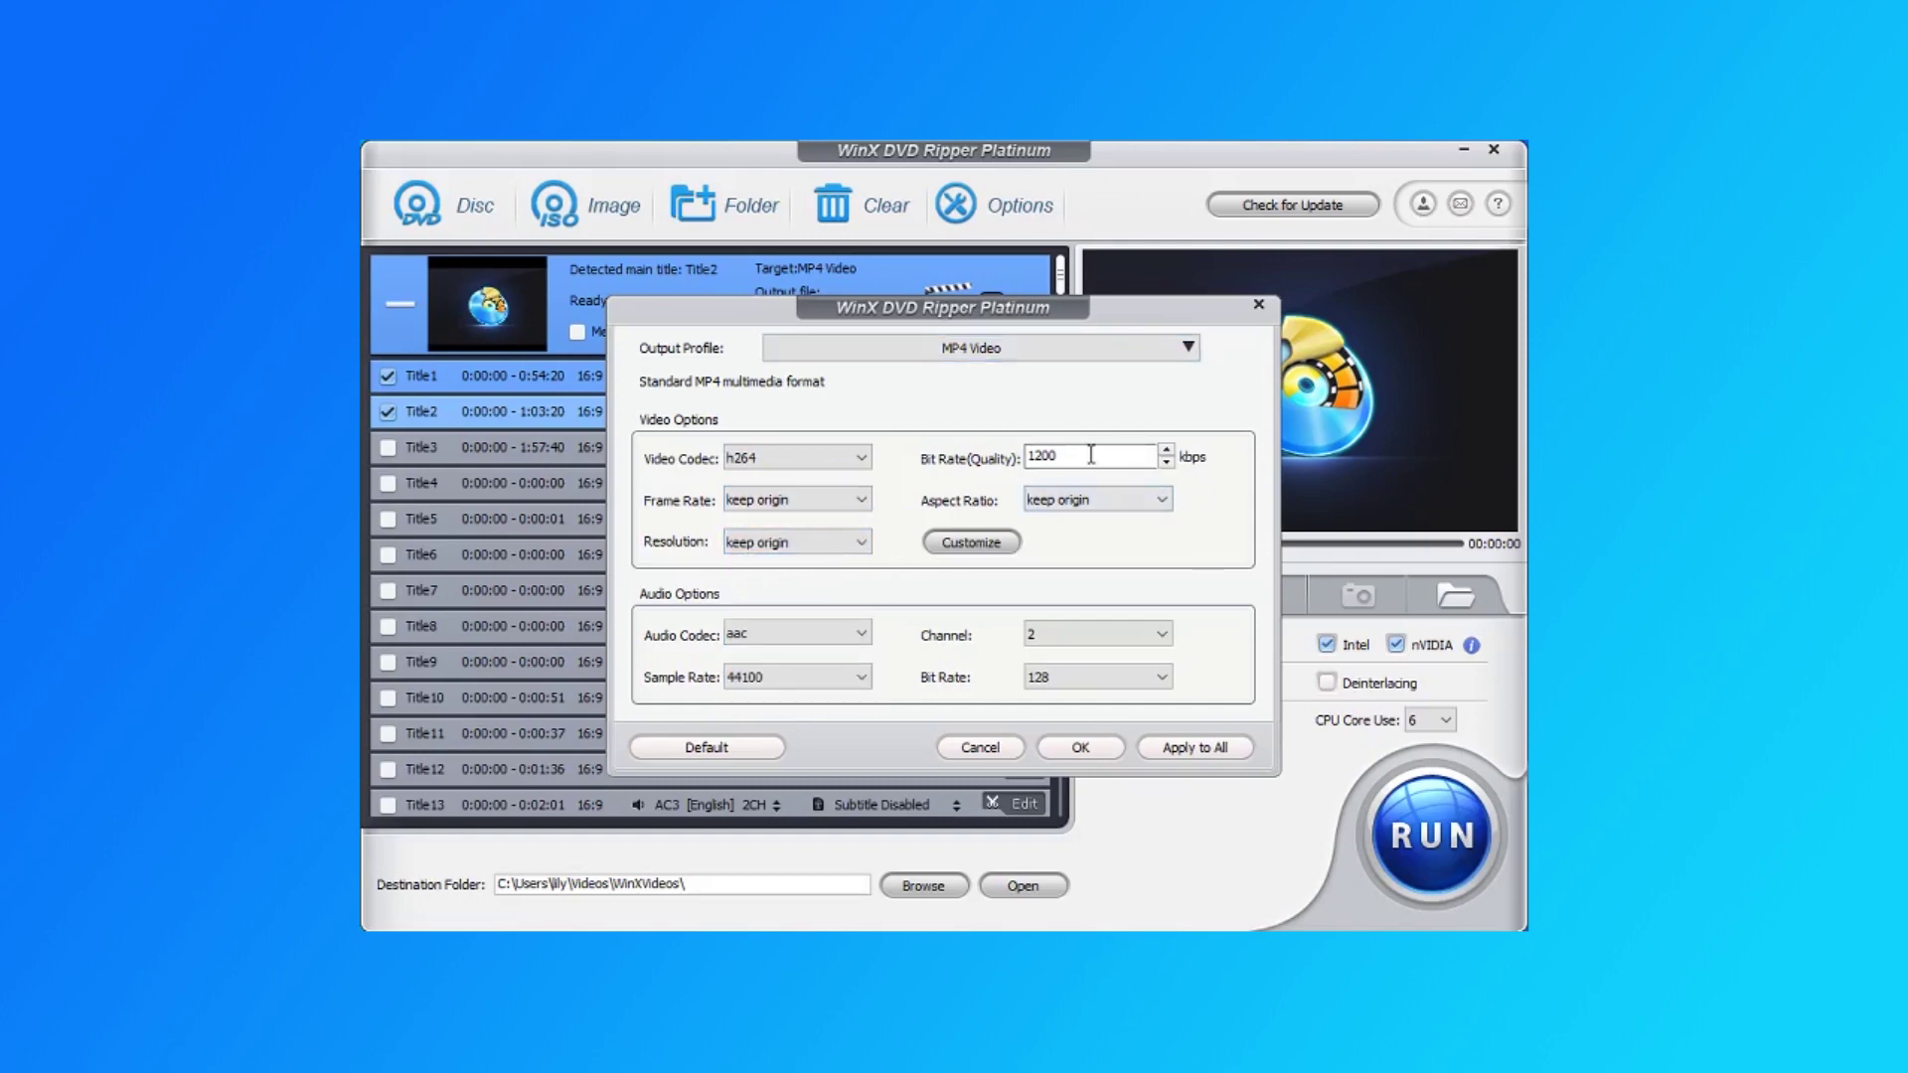
left_click(1093, 500)
left_click(906, 609)
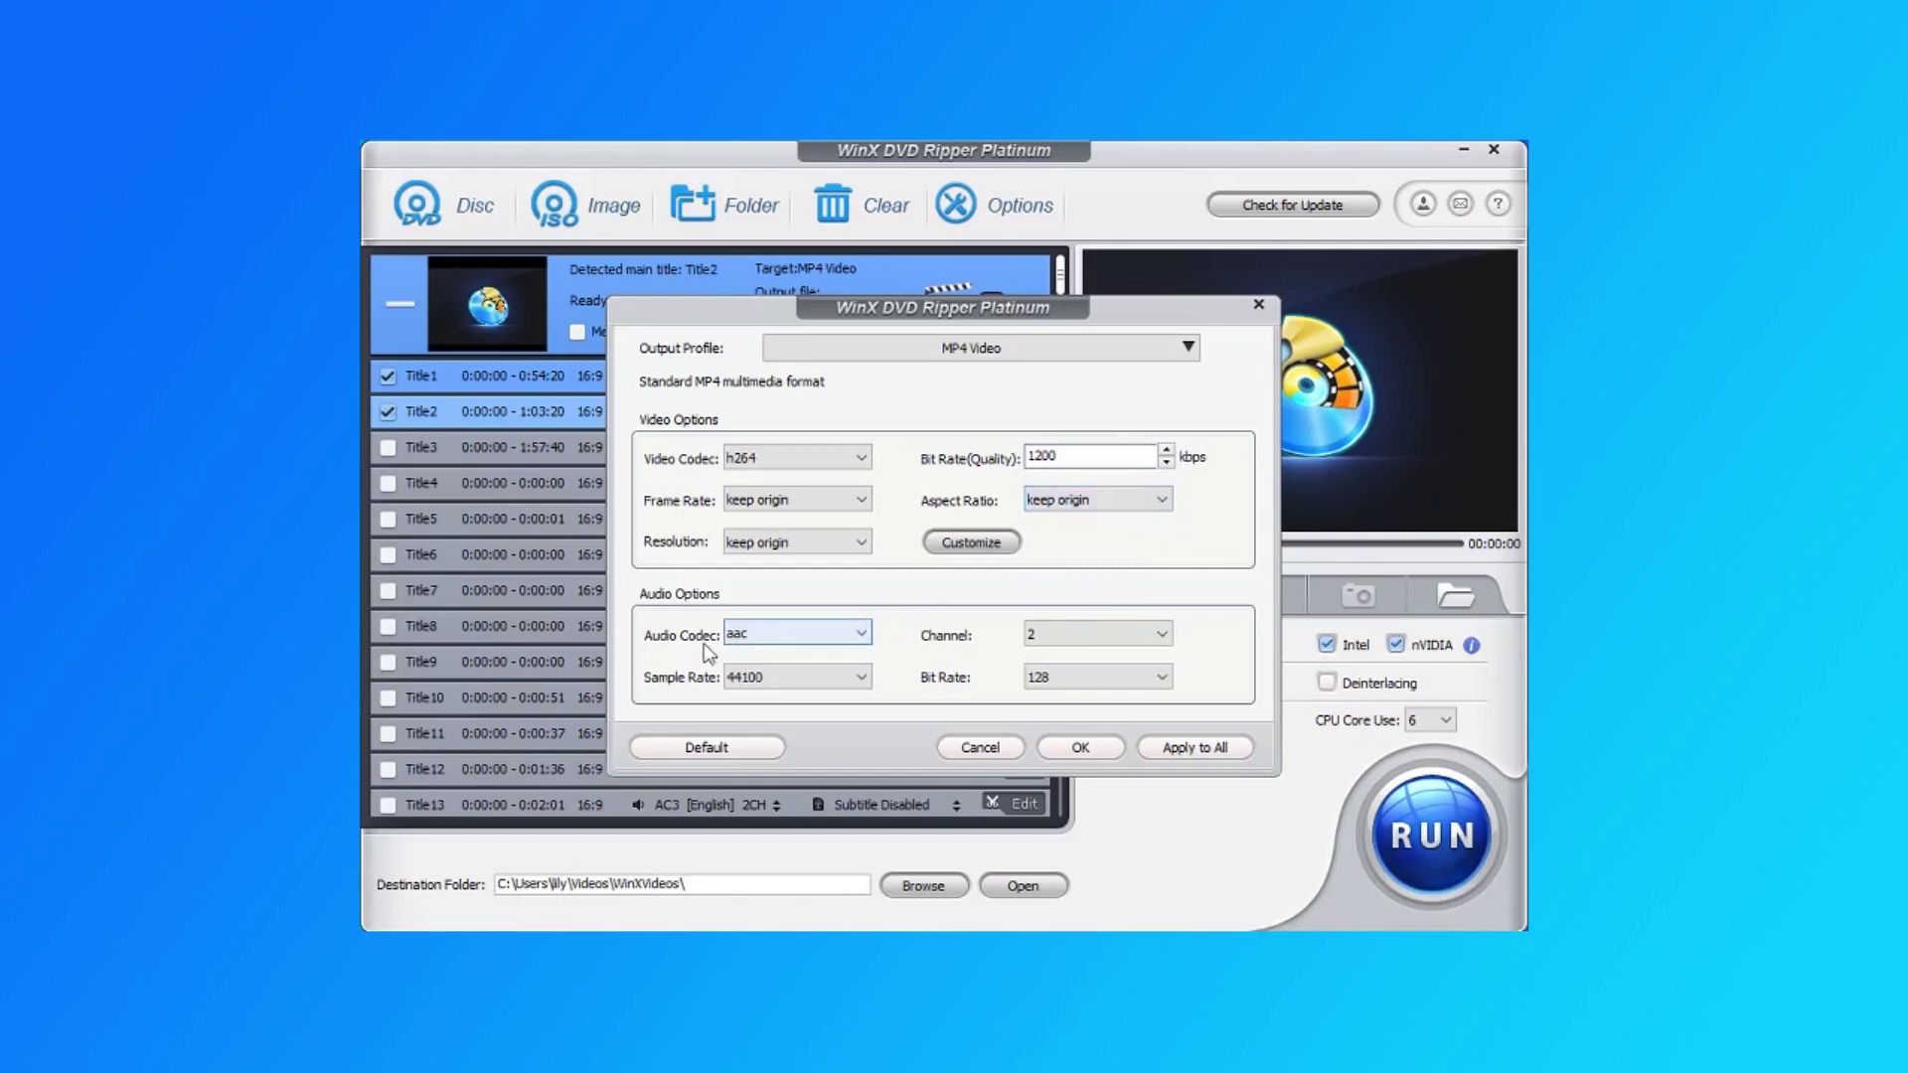
left_click(1081, 747)
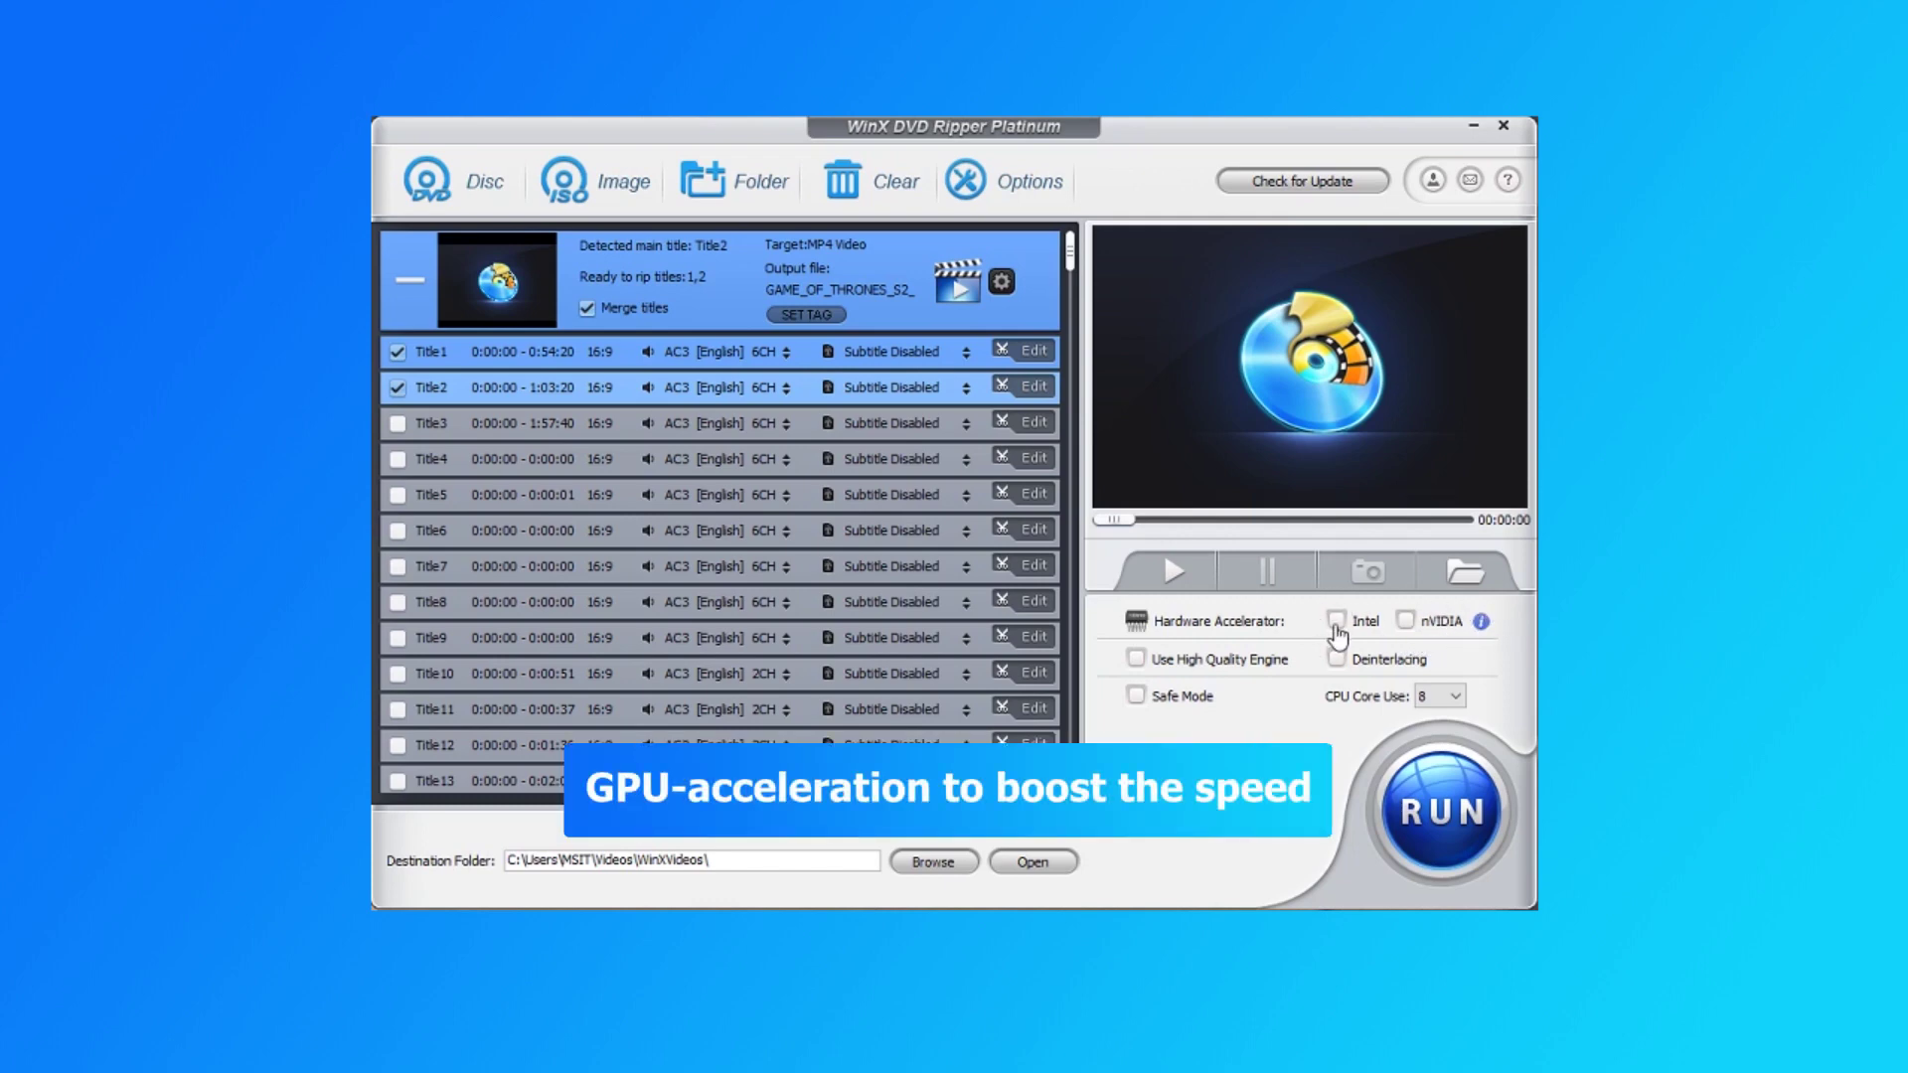
- Enable Intel and nVIDIA hardware acceleration and run the MP4 conversion
left_click(1336, 624)
left_click(1407, 626)
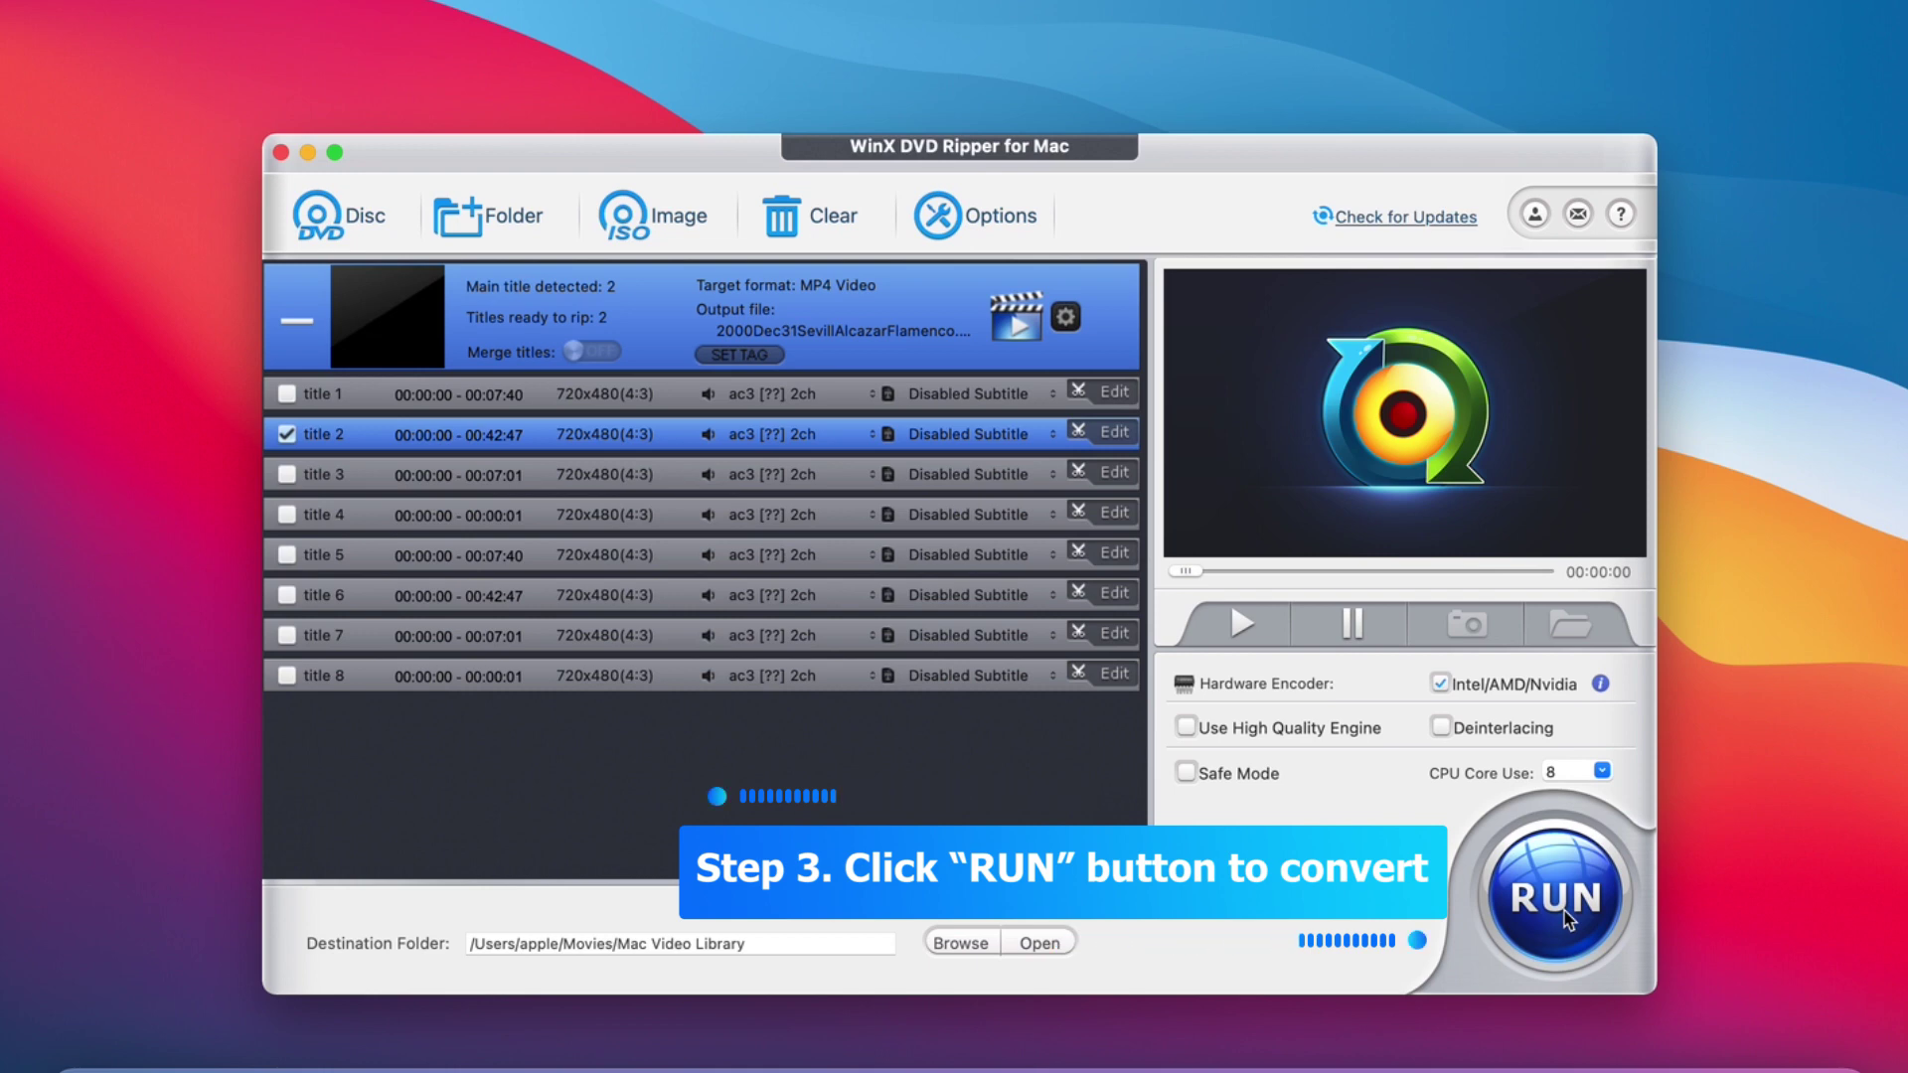
left_click(1564, 917)
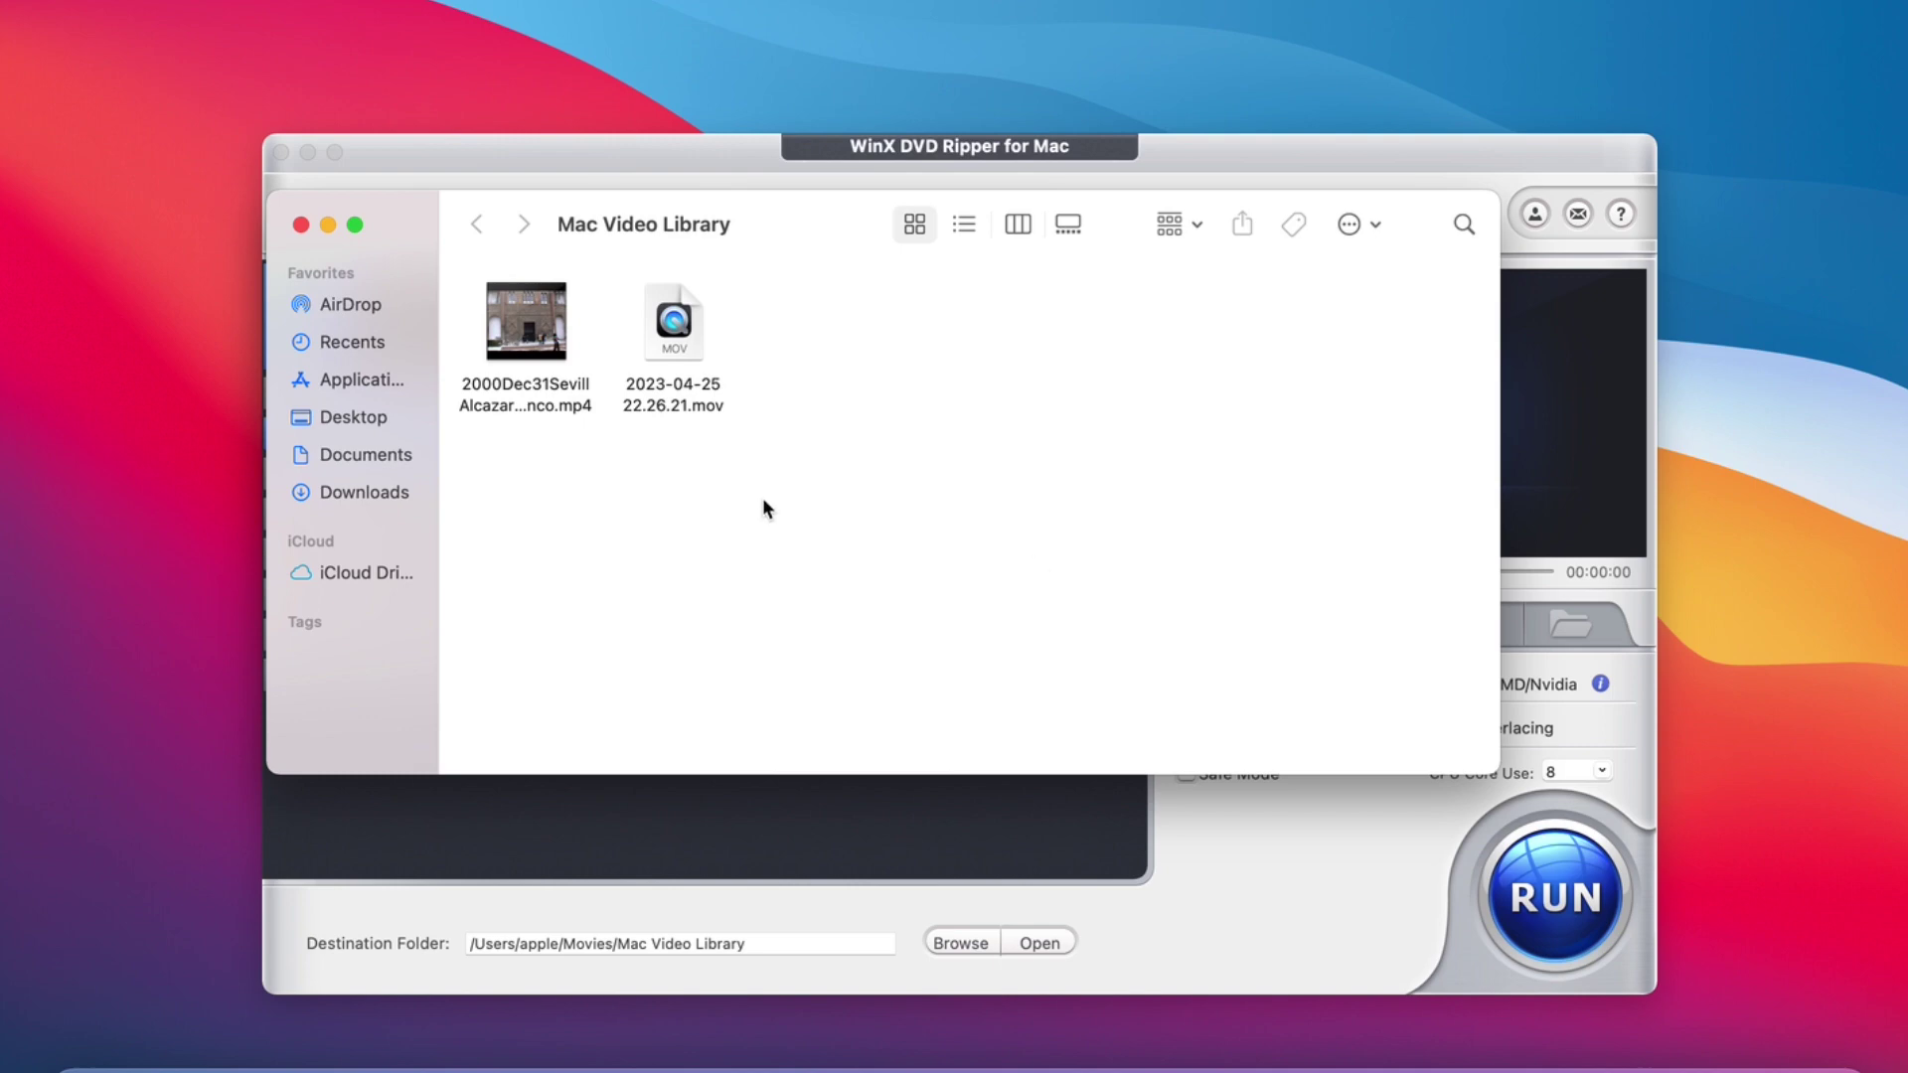
- Open the converted 2000Dec31SevillAlcazarFlamenco.mp4 from the Mac Video Library folder
left_click(524, 331)
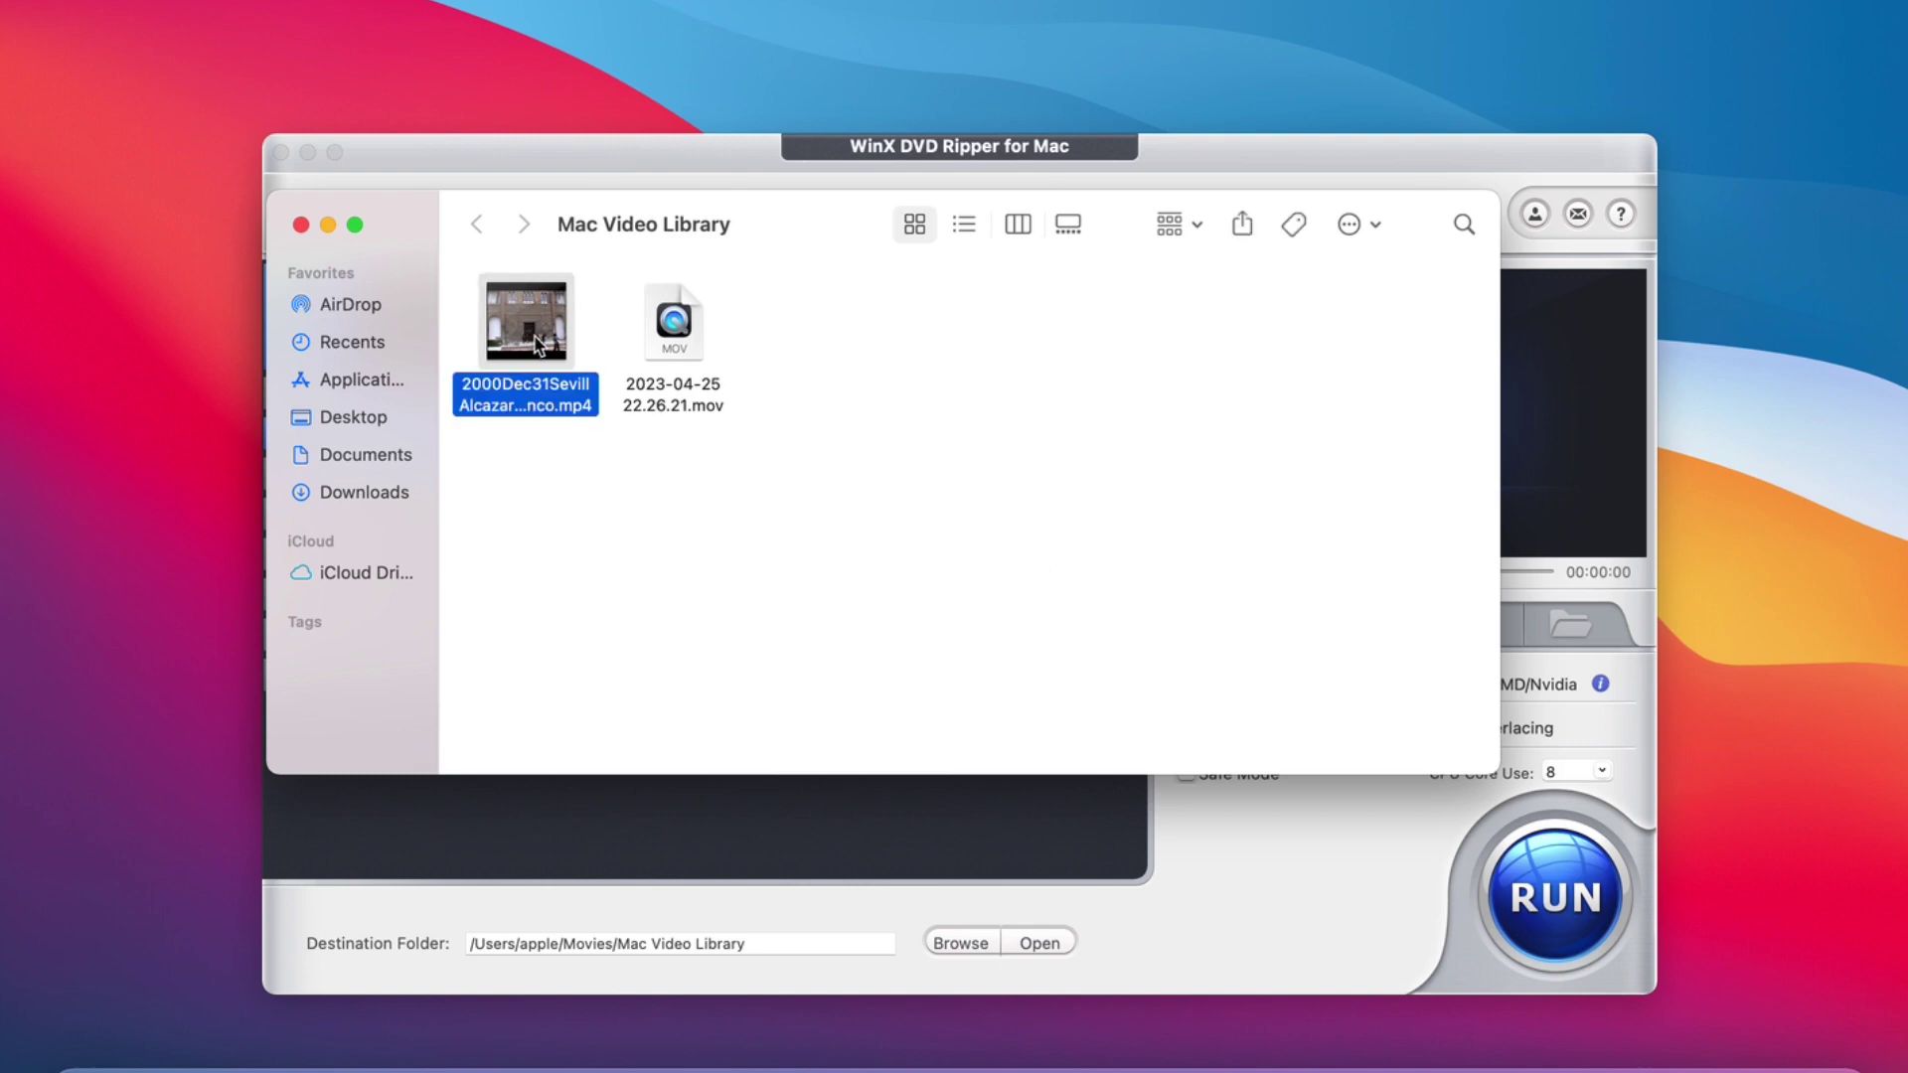
double_click(538, 344)
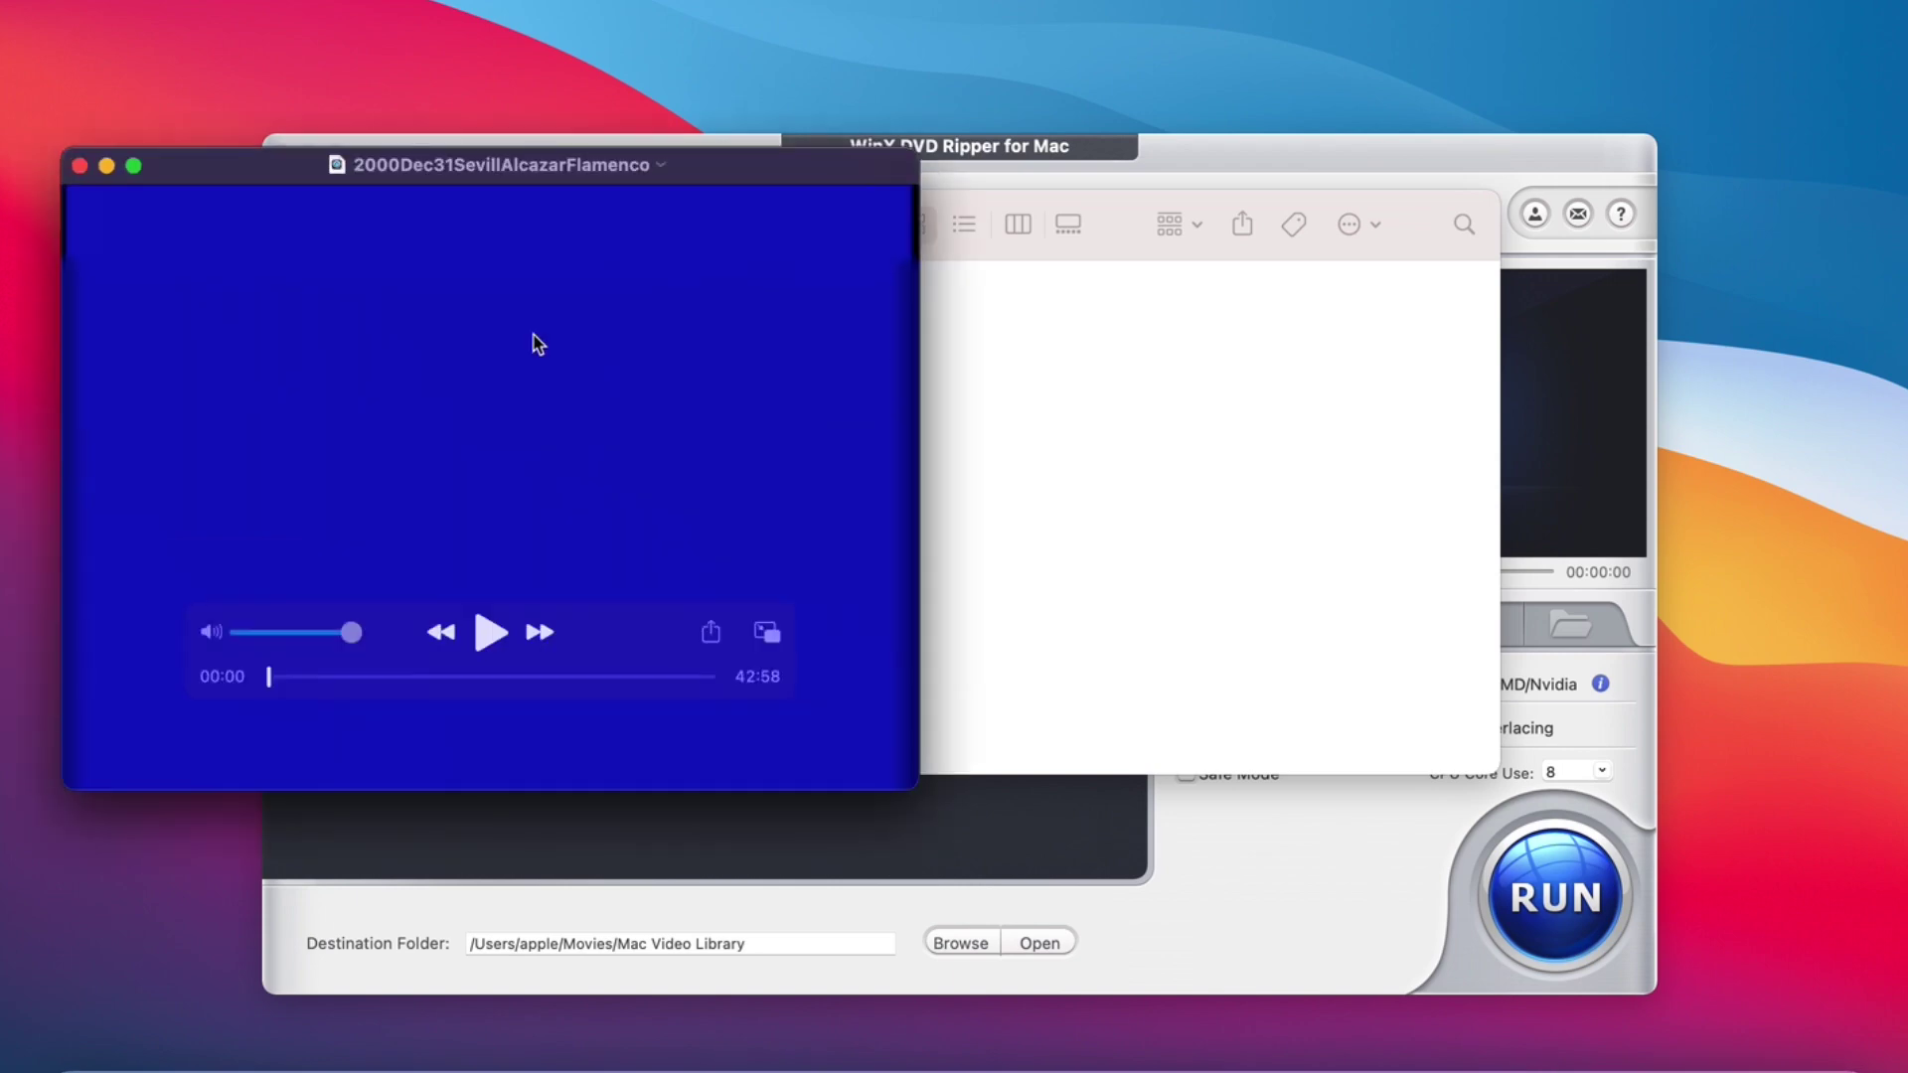
- Play and pause the Alcazar video, then close QuickTime Player and the Finder window
left_click(491, 634)
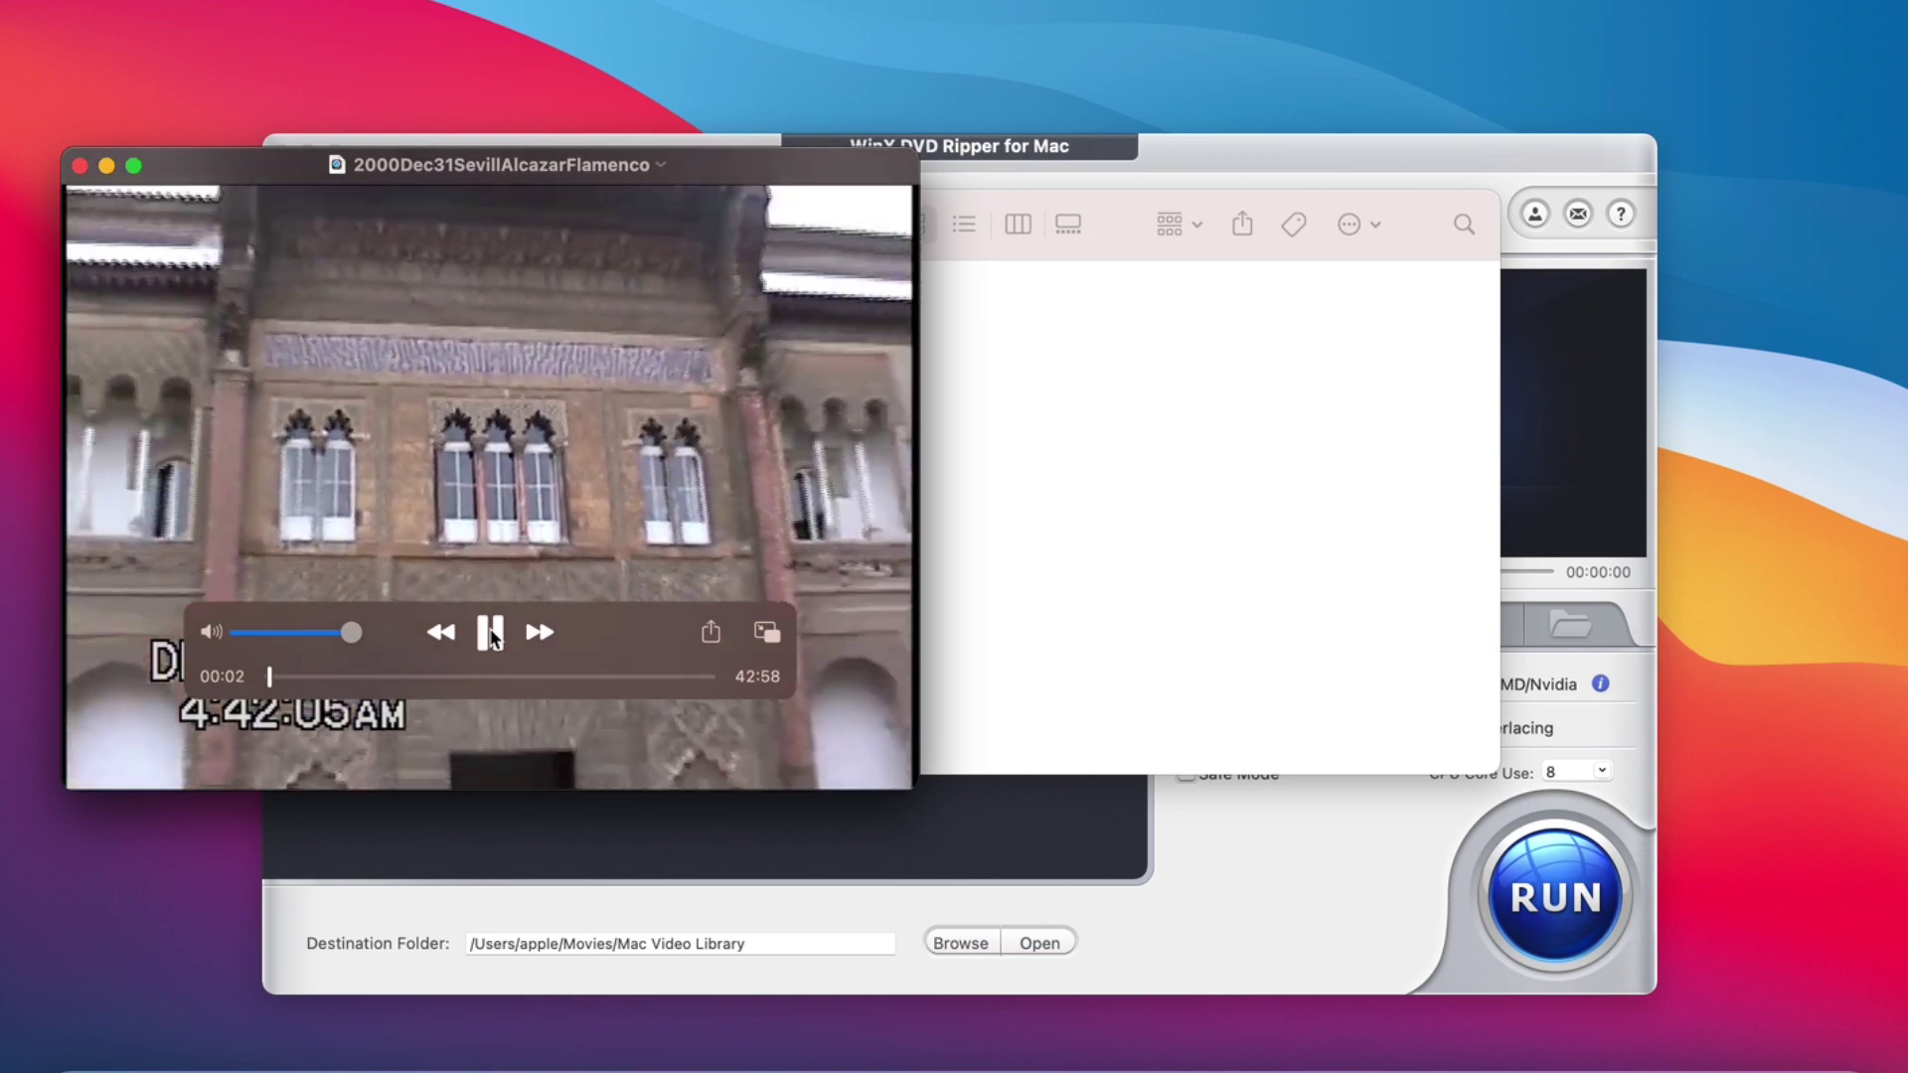
left_click(491, 634)
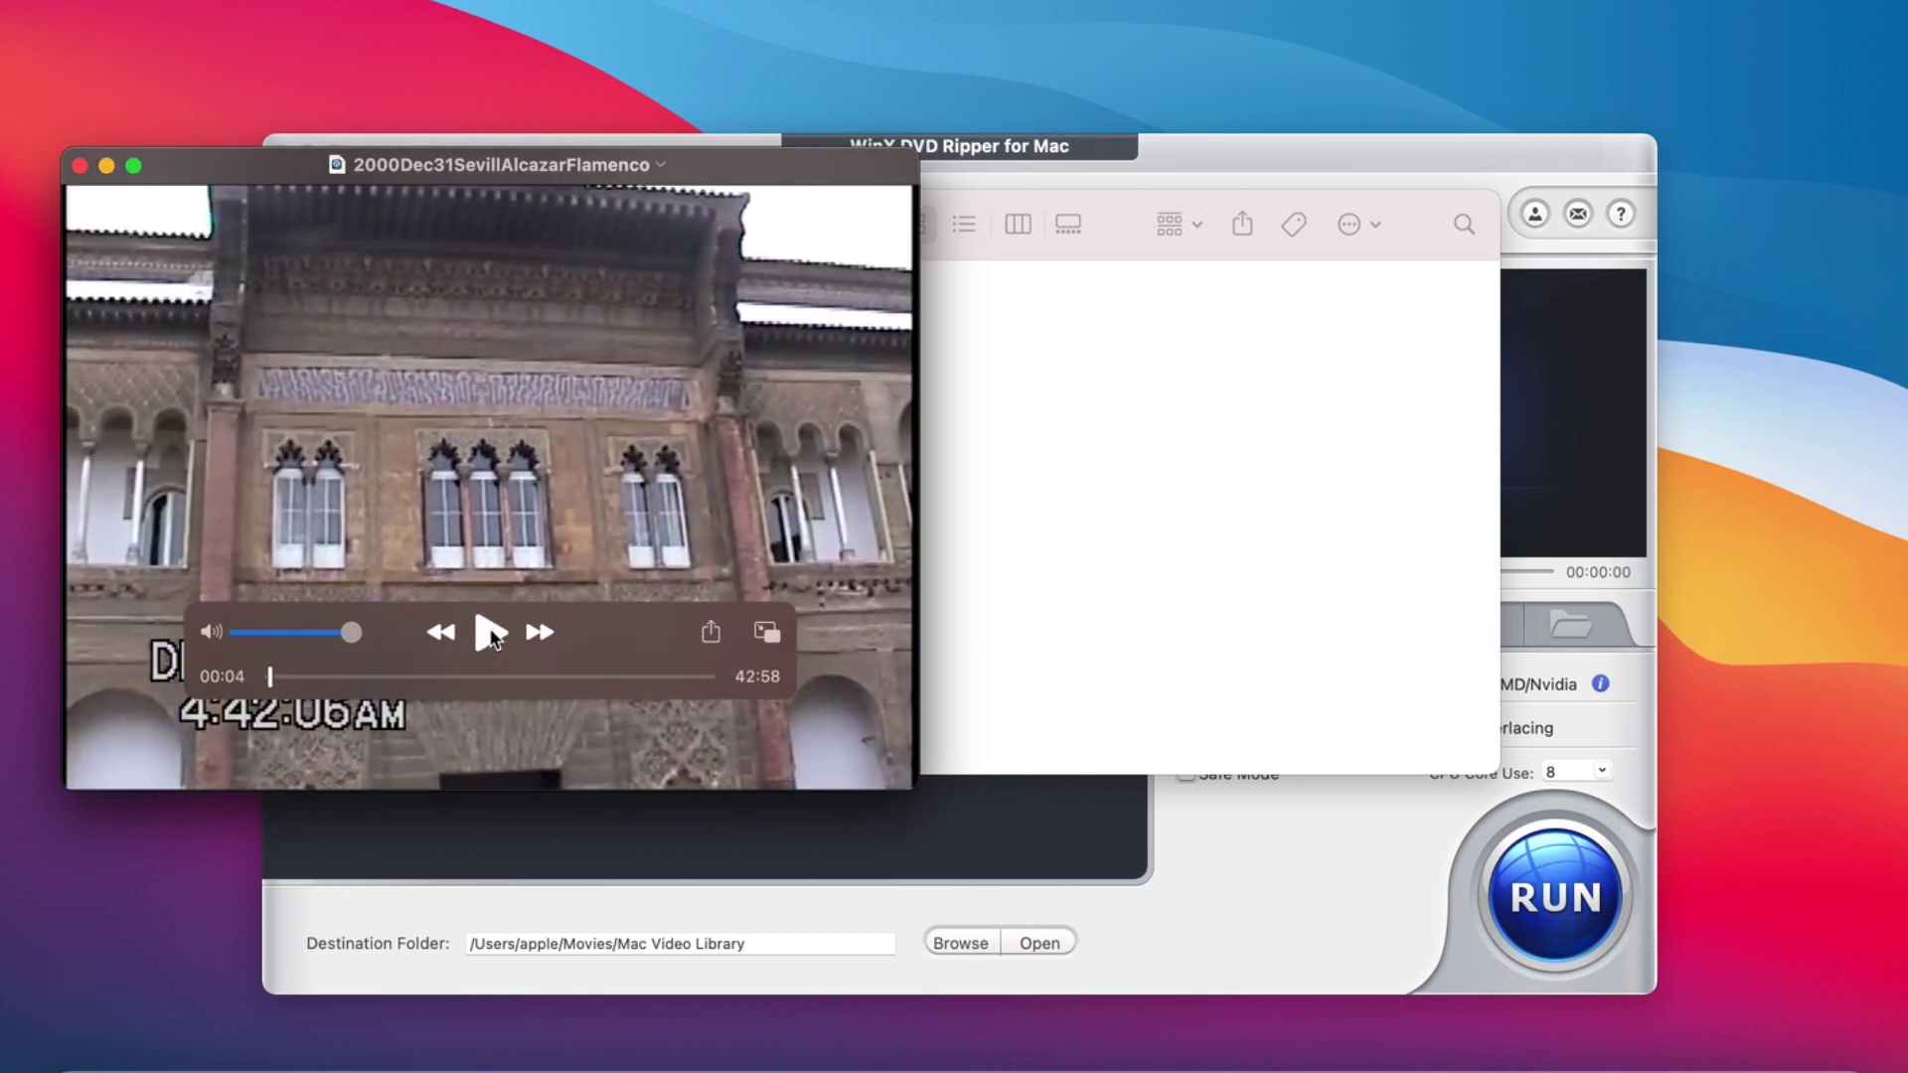
left_click(80, 165)
left_click(290, 223)
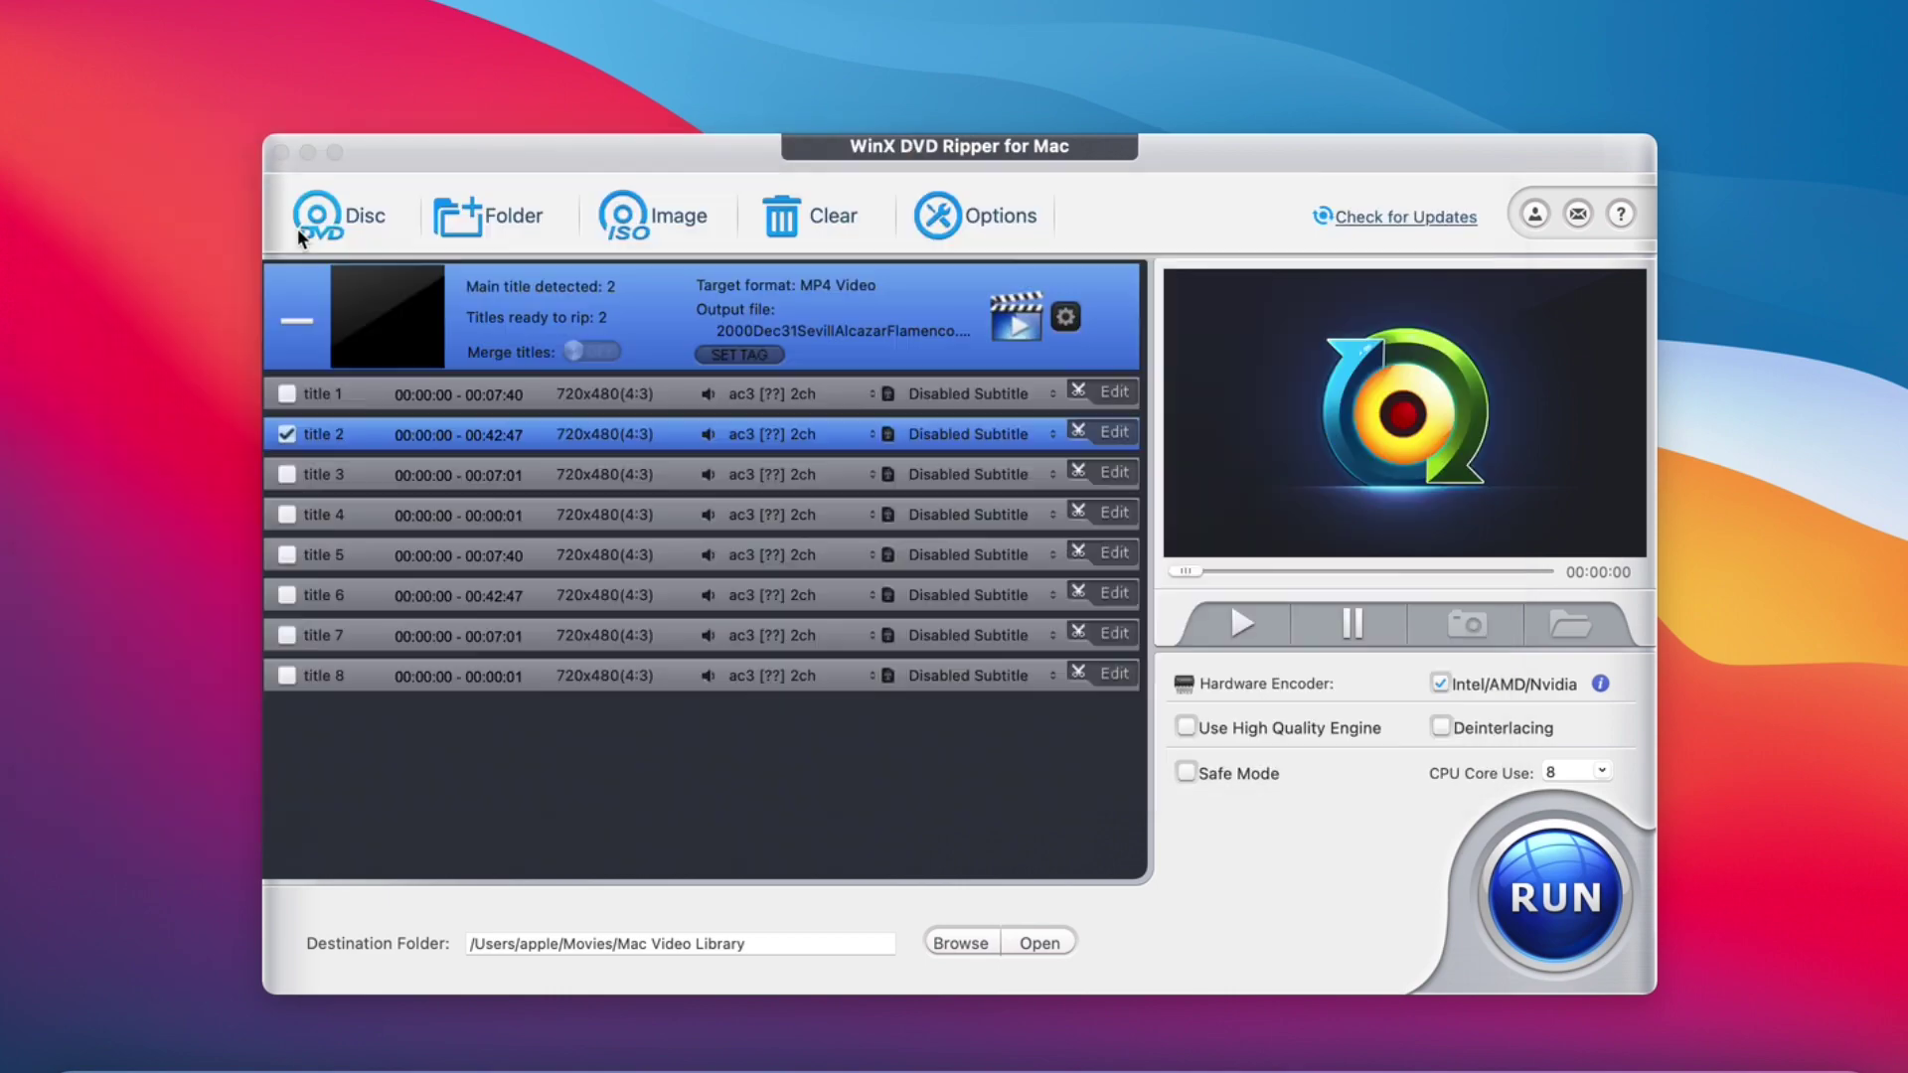